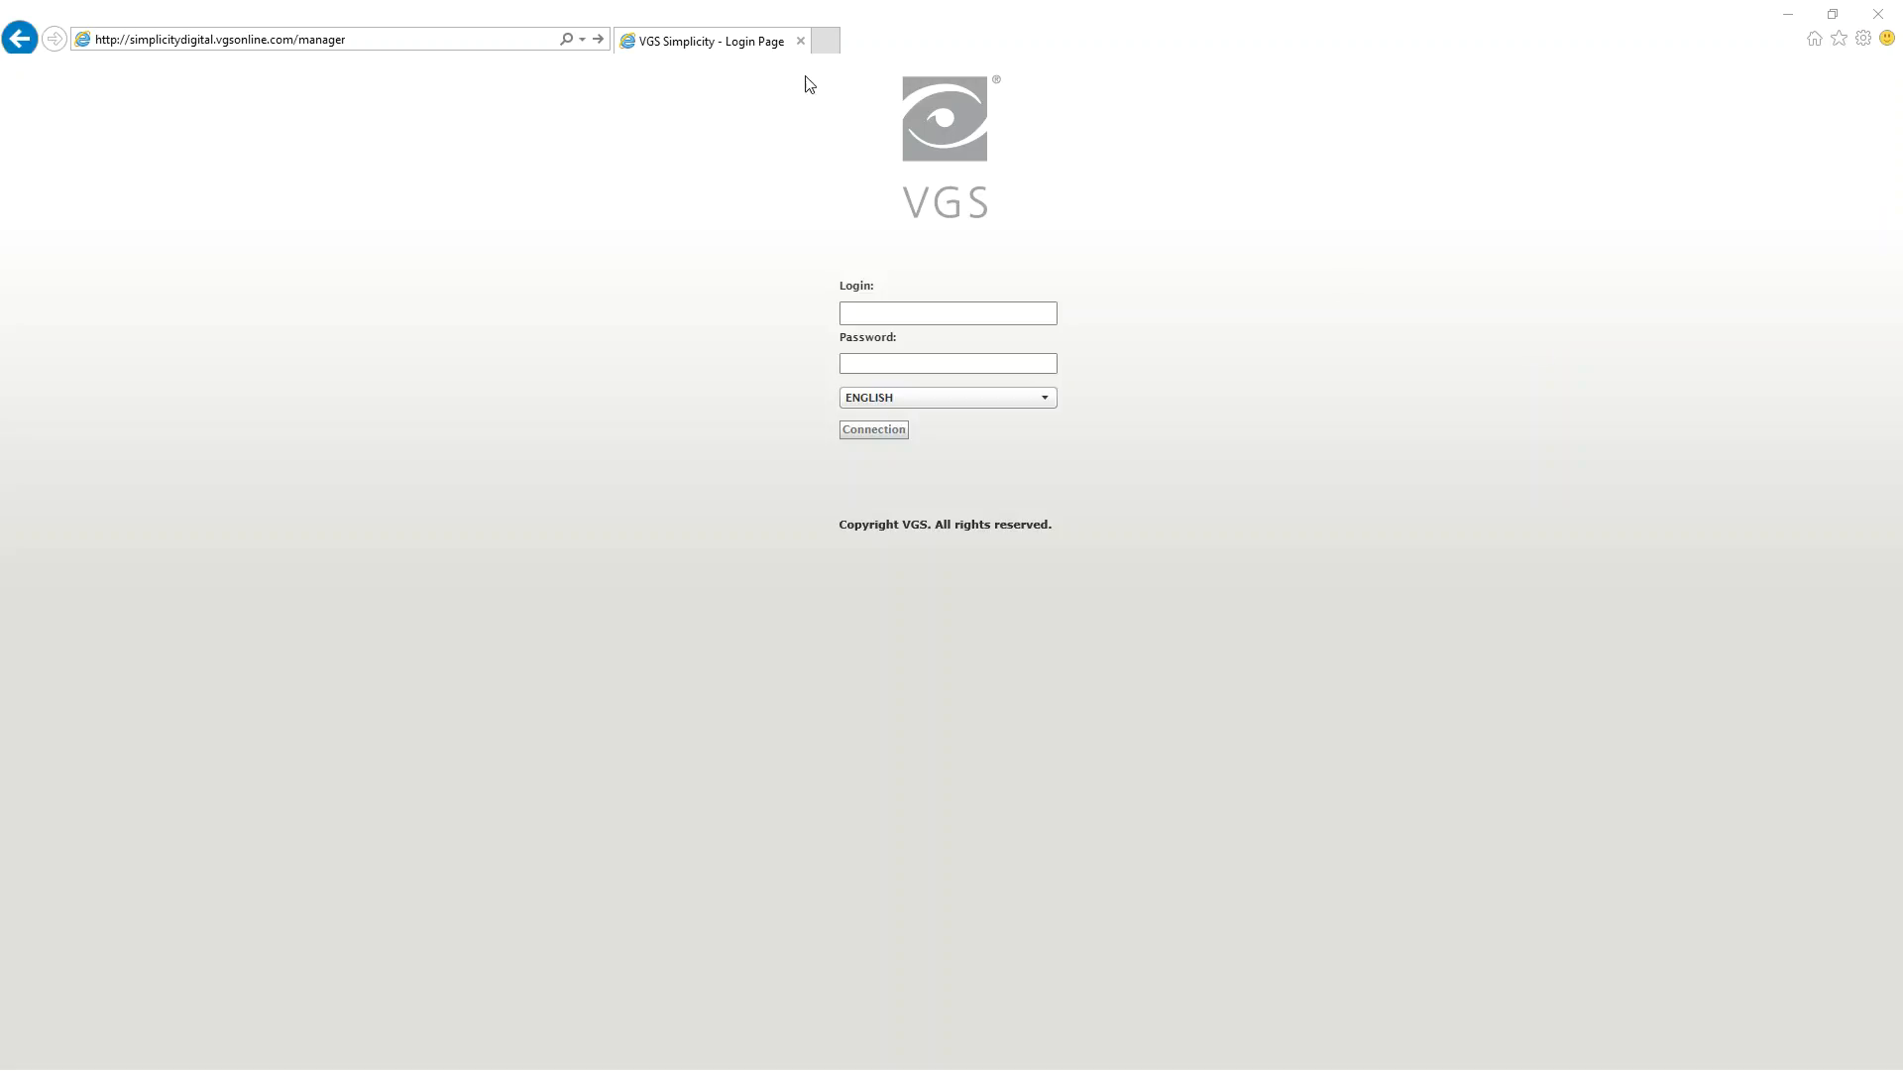
Log in to the manager site with the login Training and the account password.
click(388, 44)
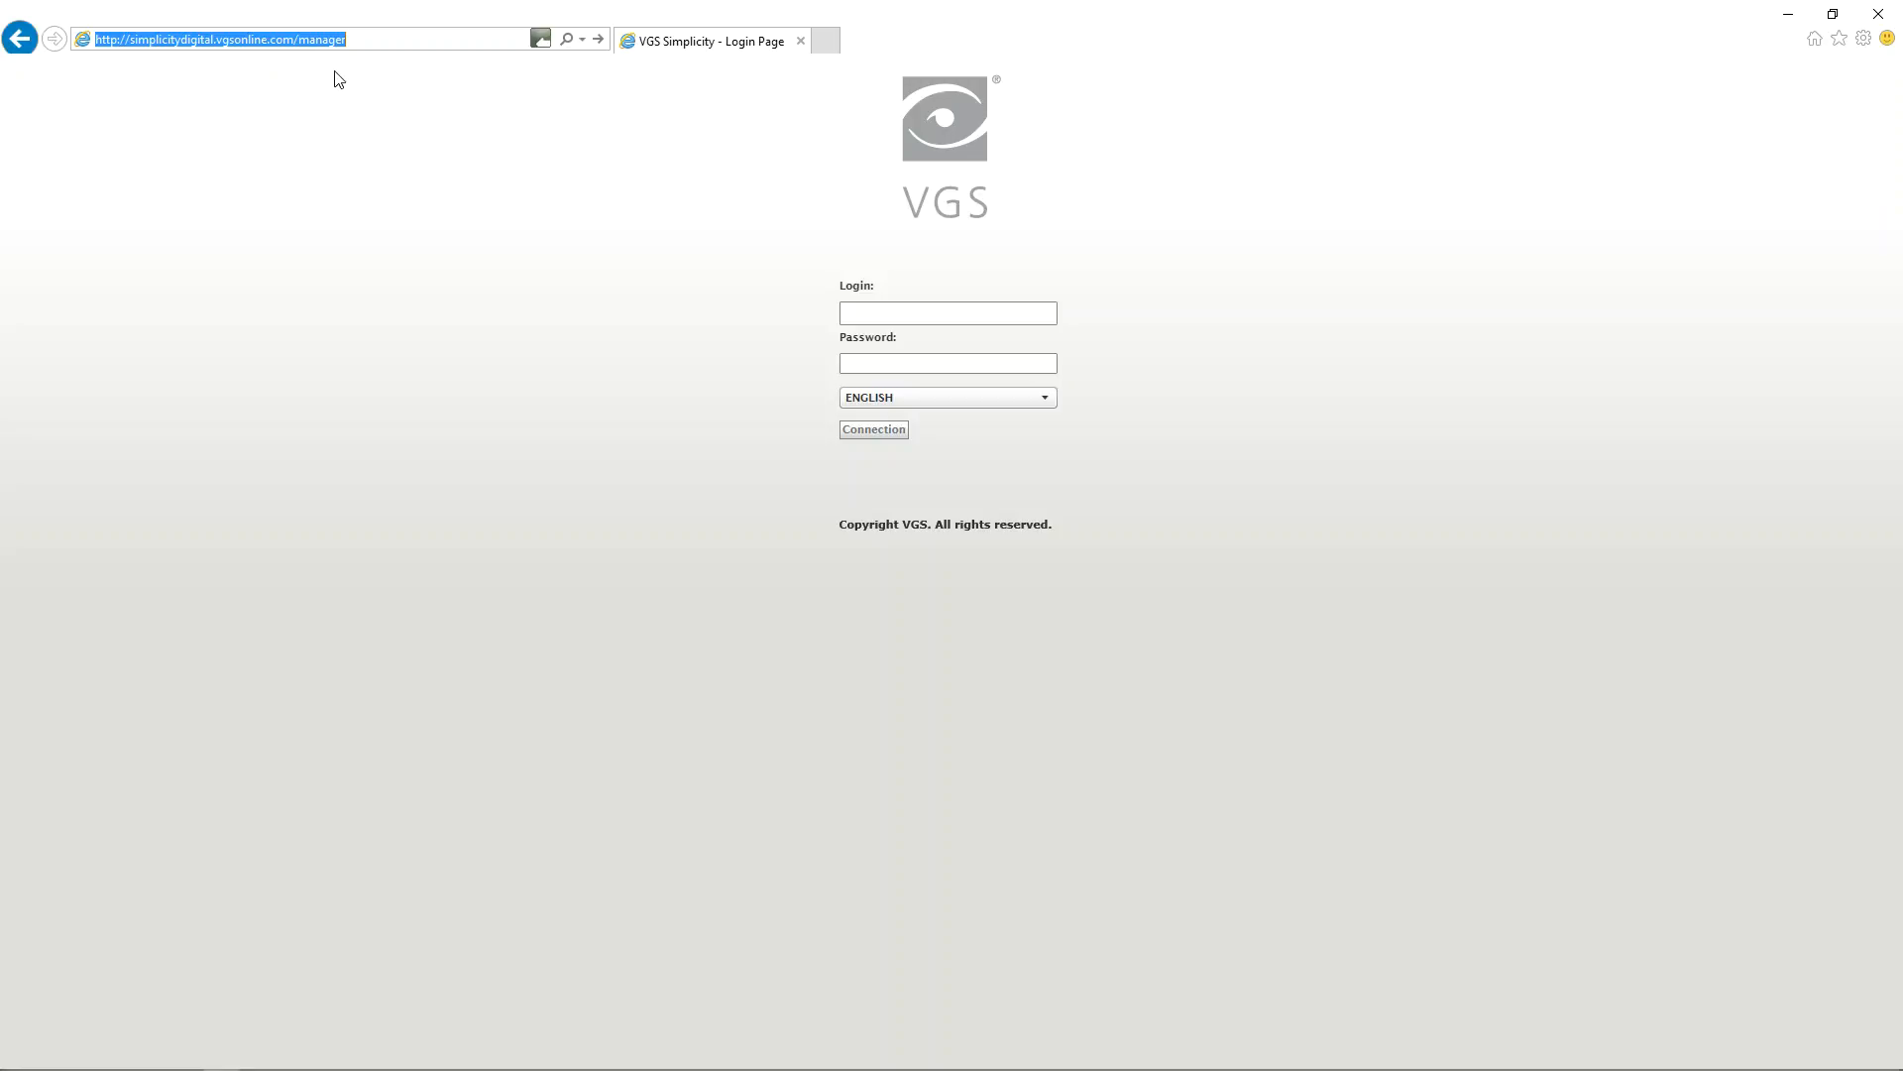
click(918, 312)
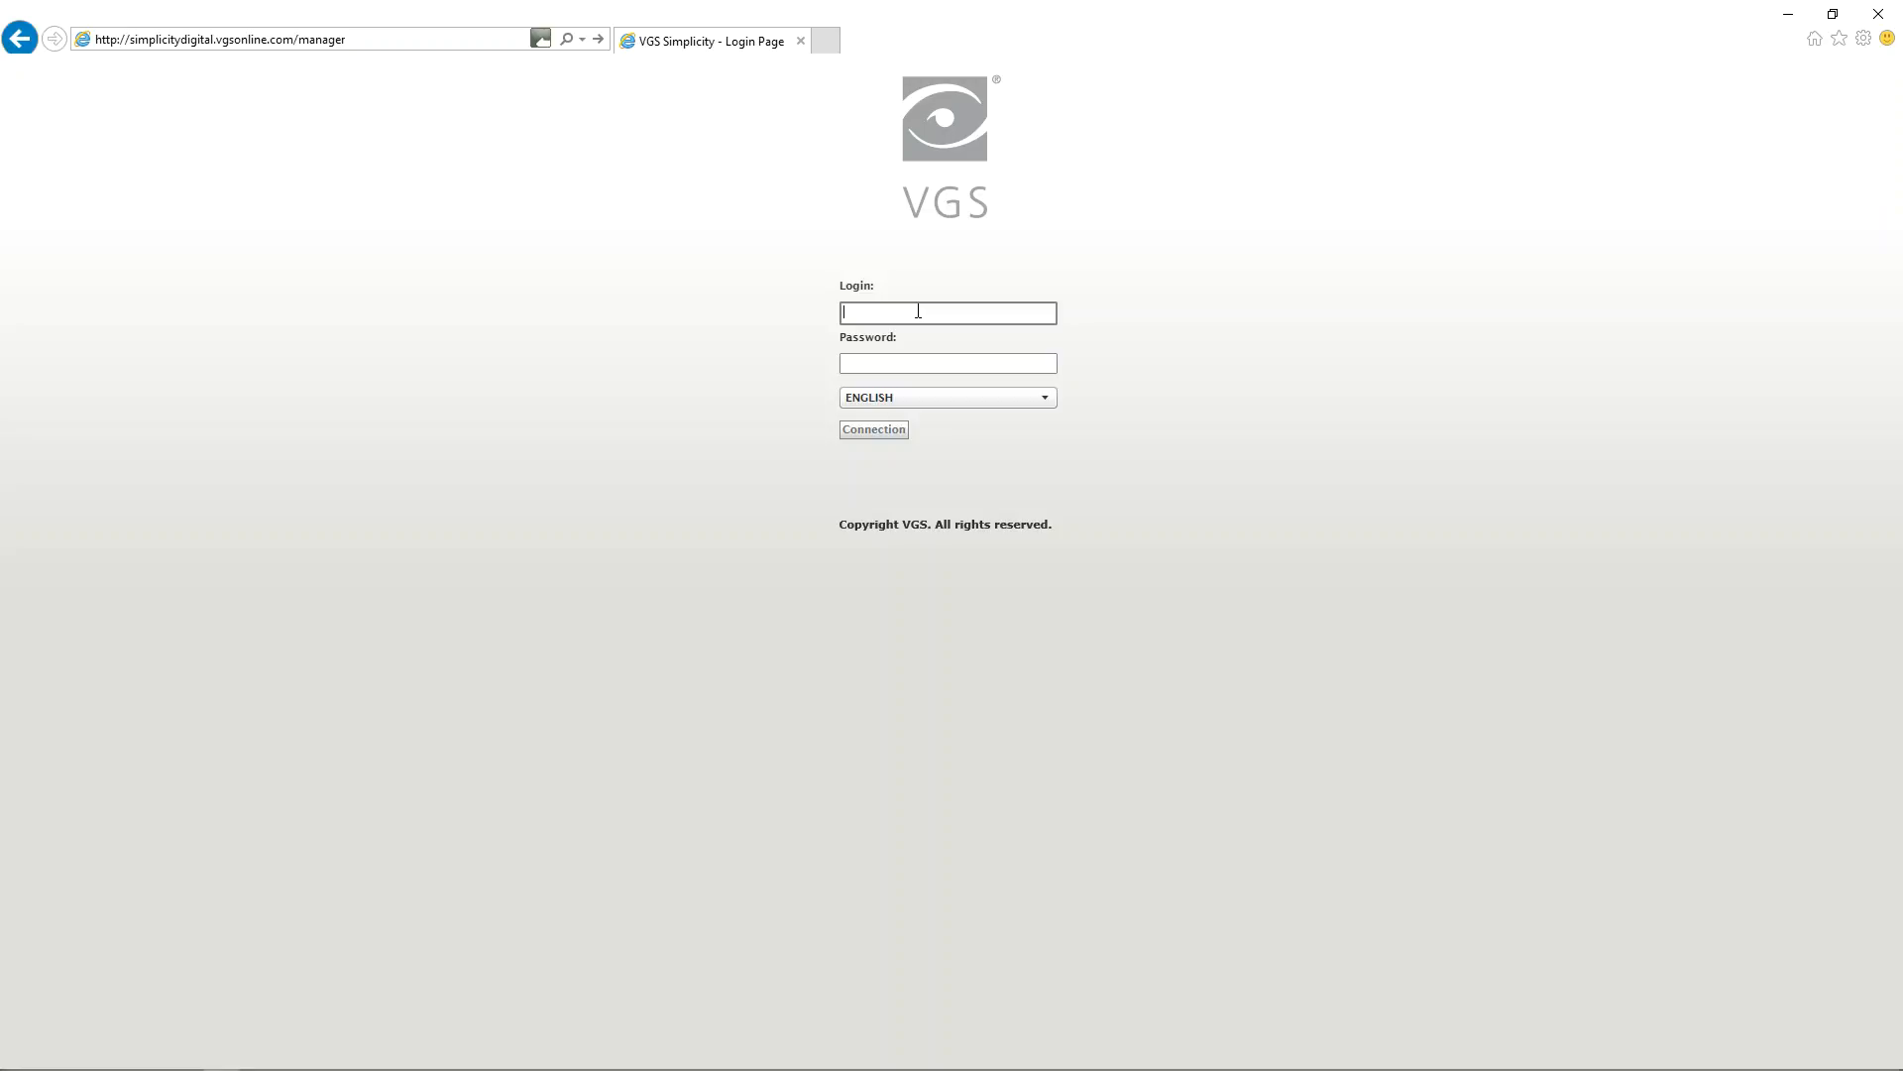
text(Training)
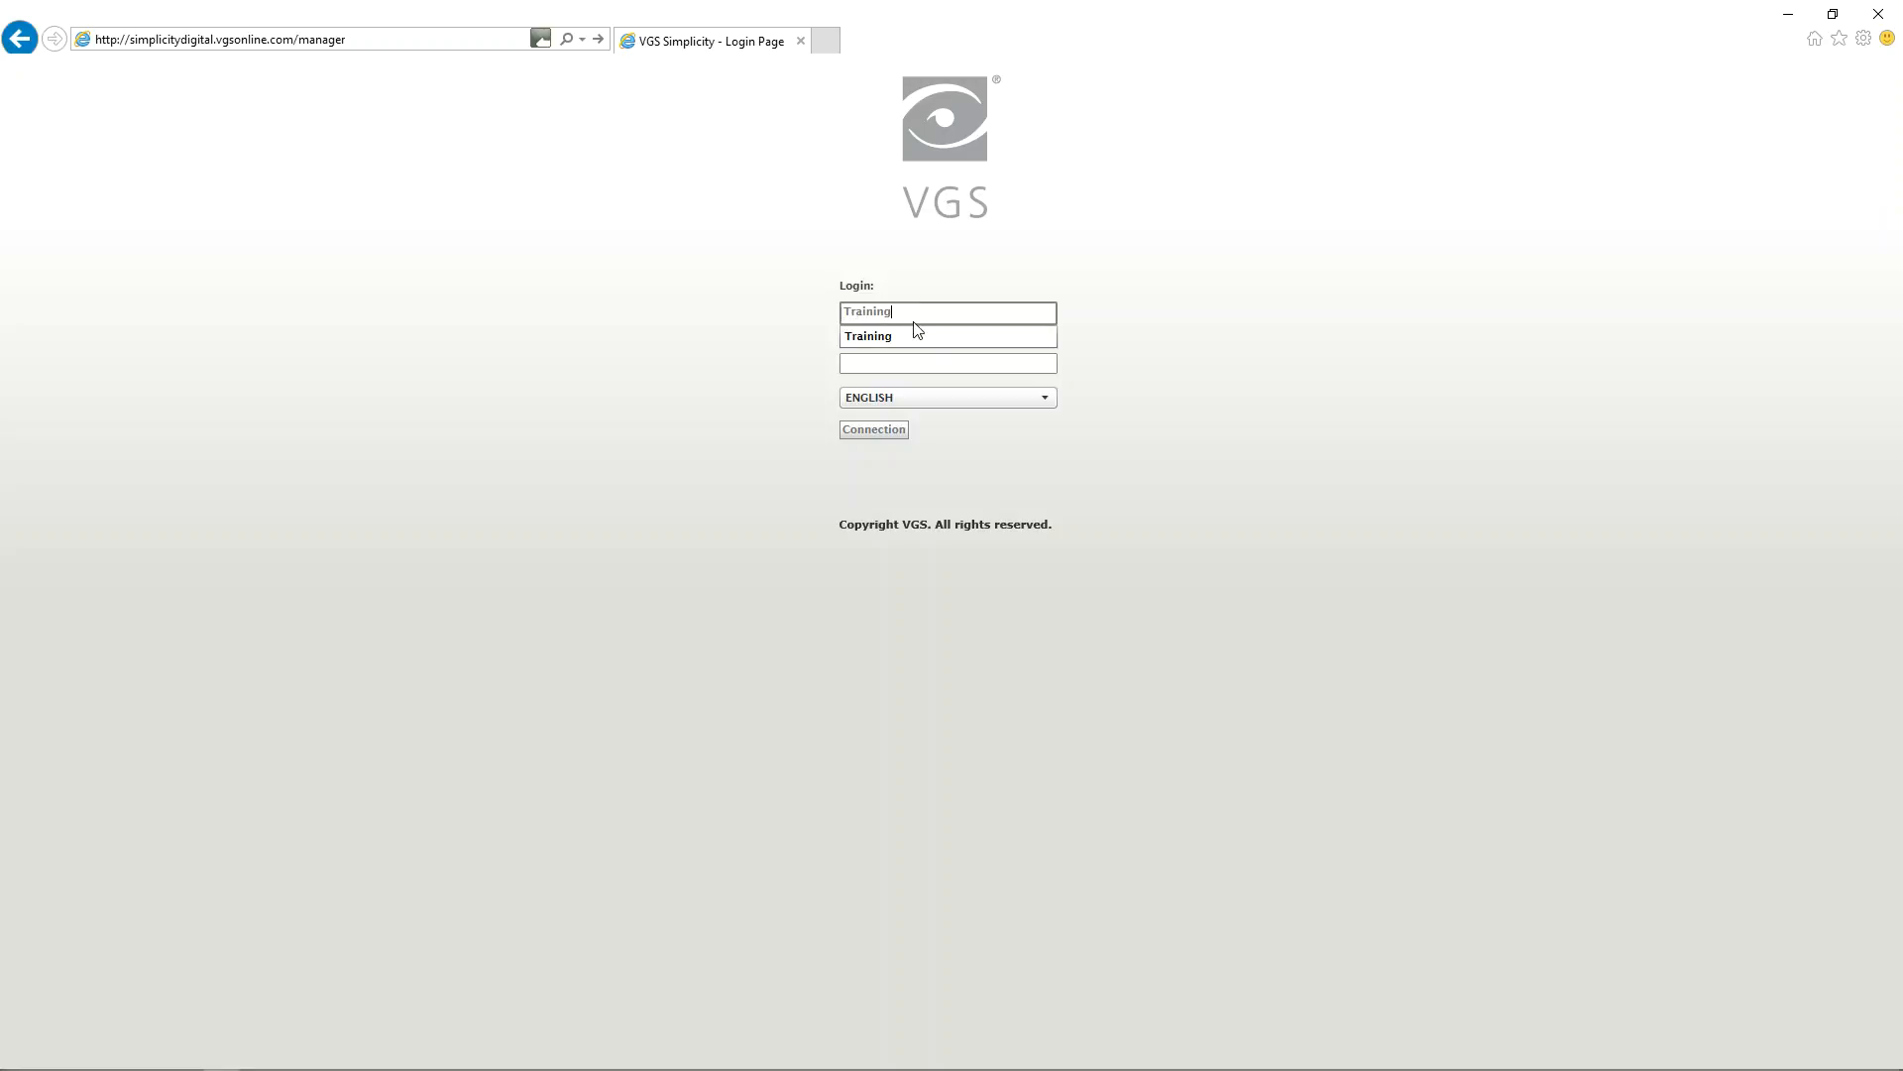
click(914, 337)
click(927, 363)
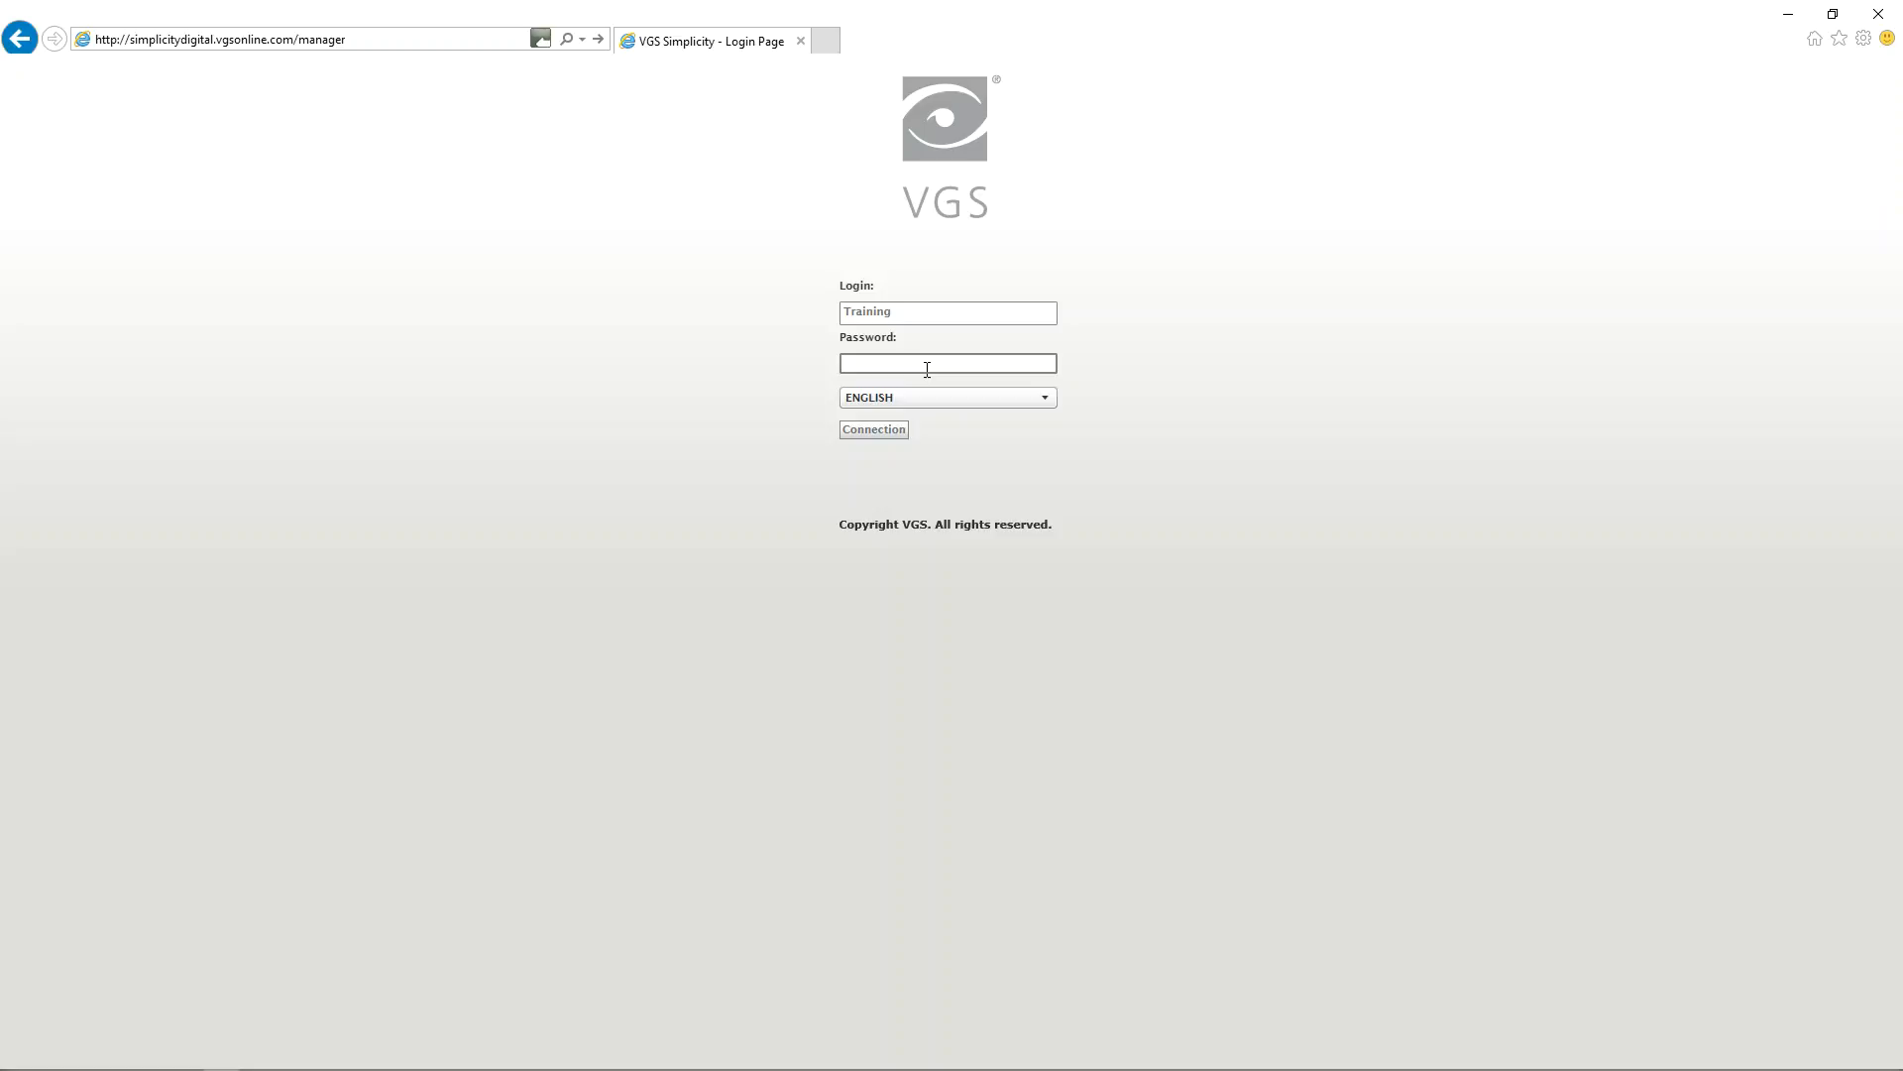
text(t)
click(870, 430)
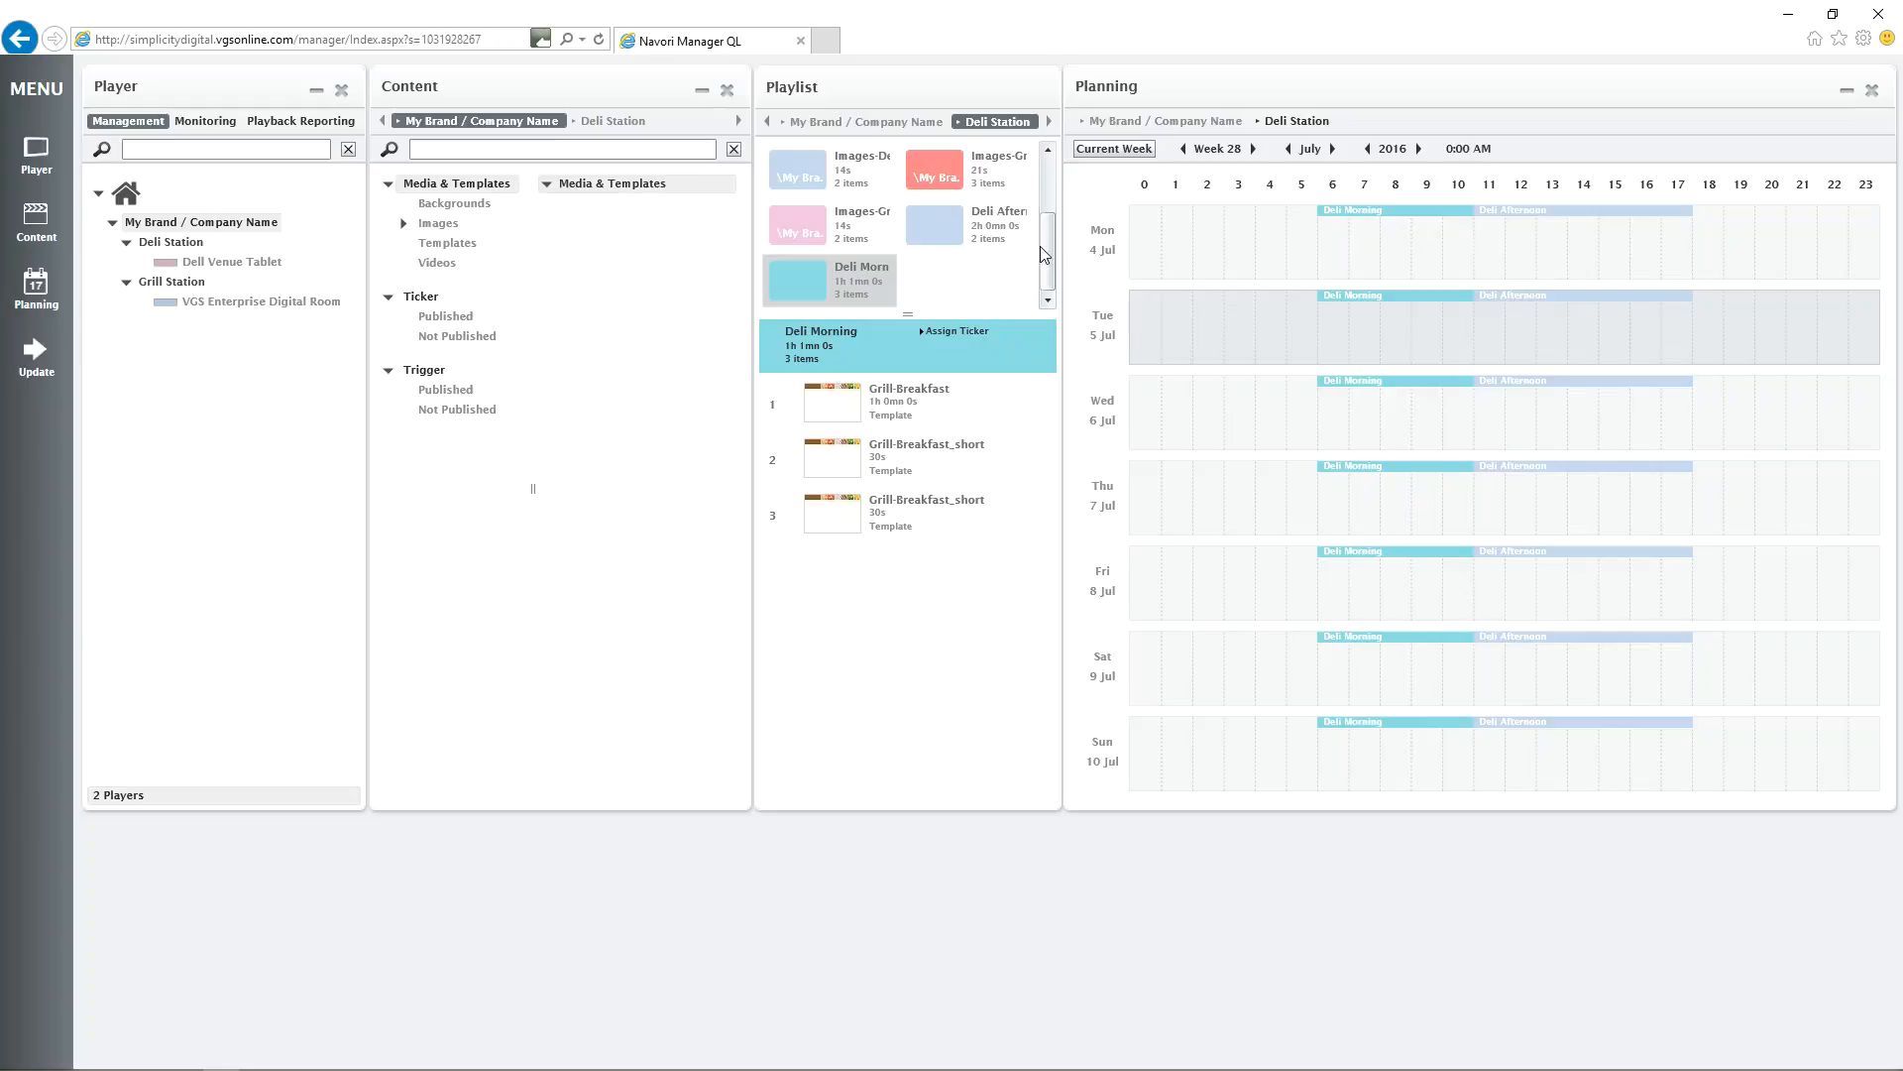
Show the Deli Afternoon playlist and send an immediate Restart Playlist update to Dell Venue Tablet and VGS Enterprise Digital Room.
click(943, 234)
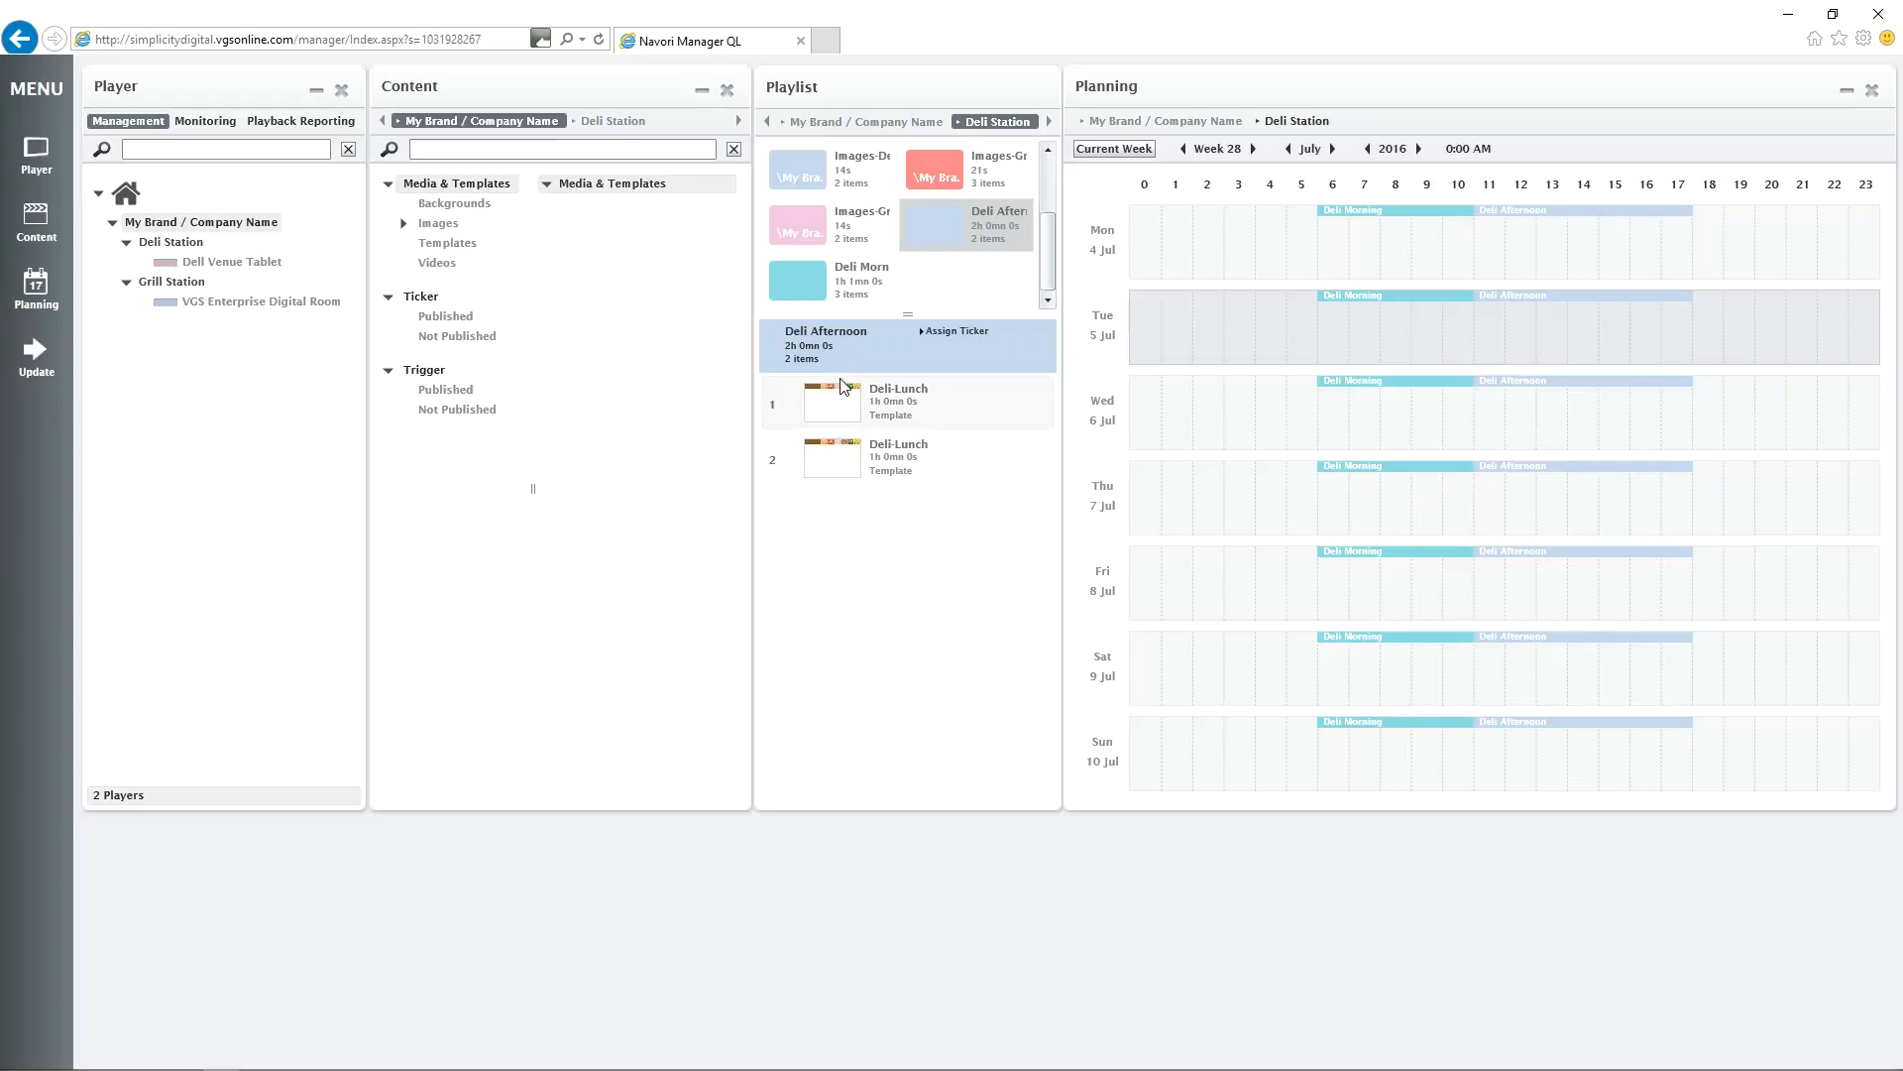
click(34, 349)
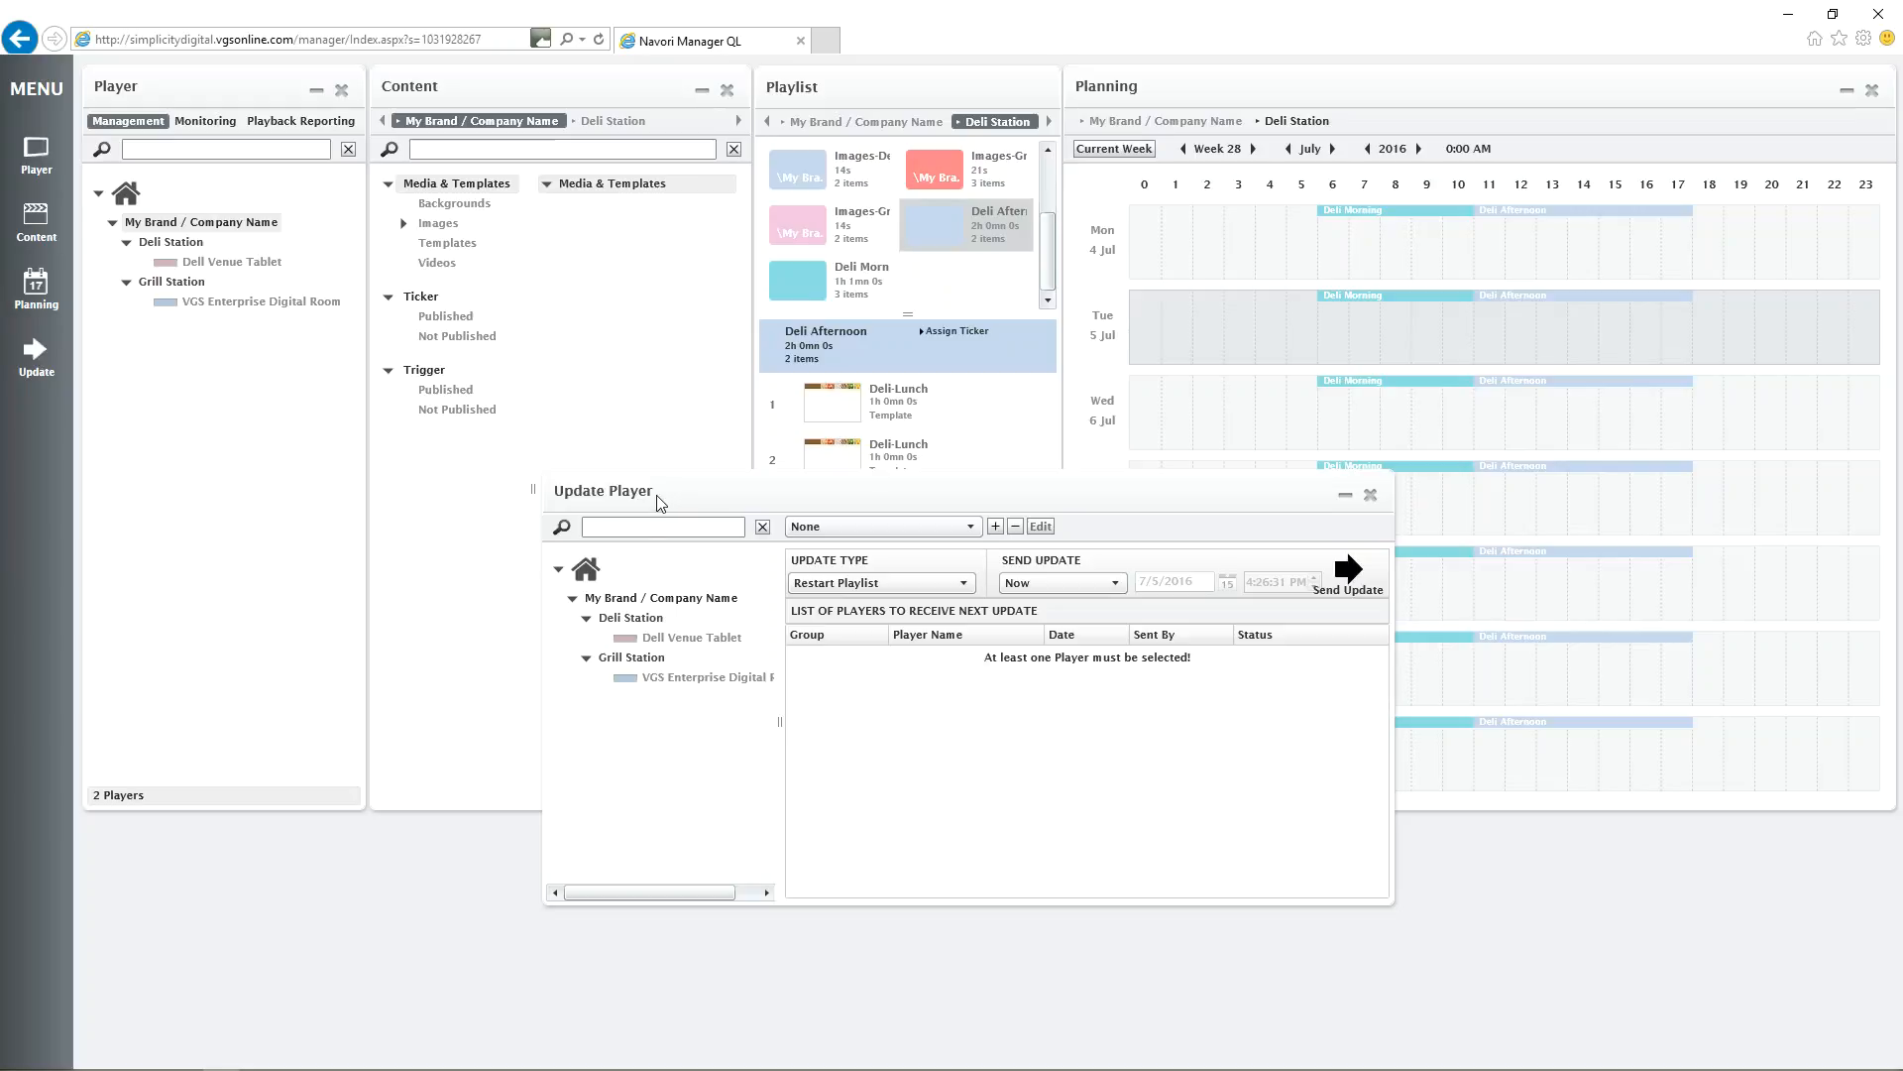
click(627, 637)
click(628, 678)
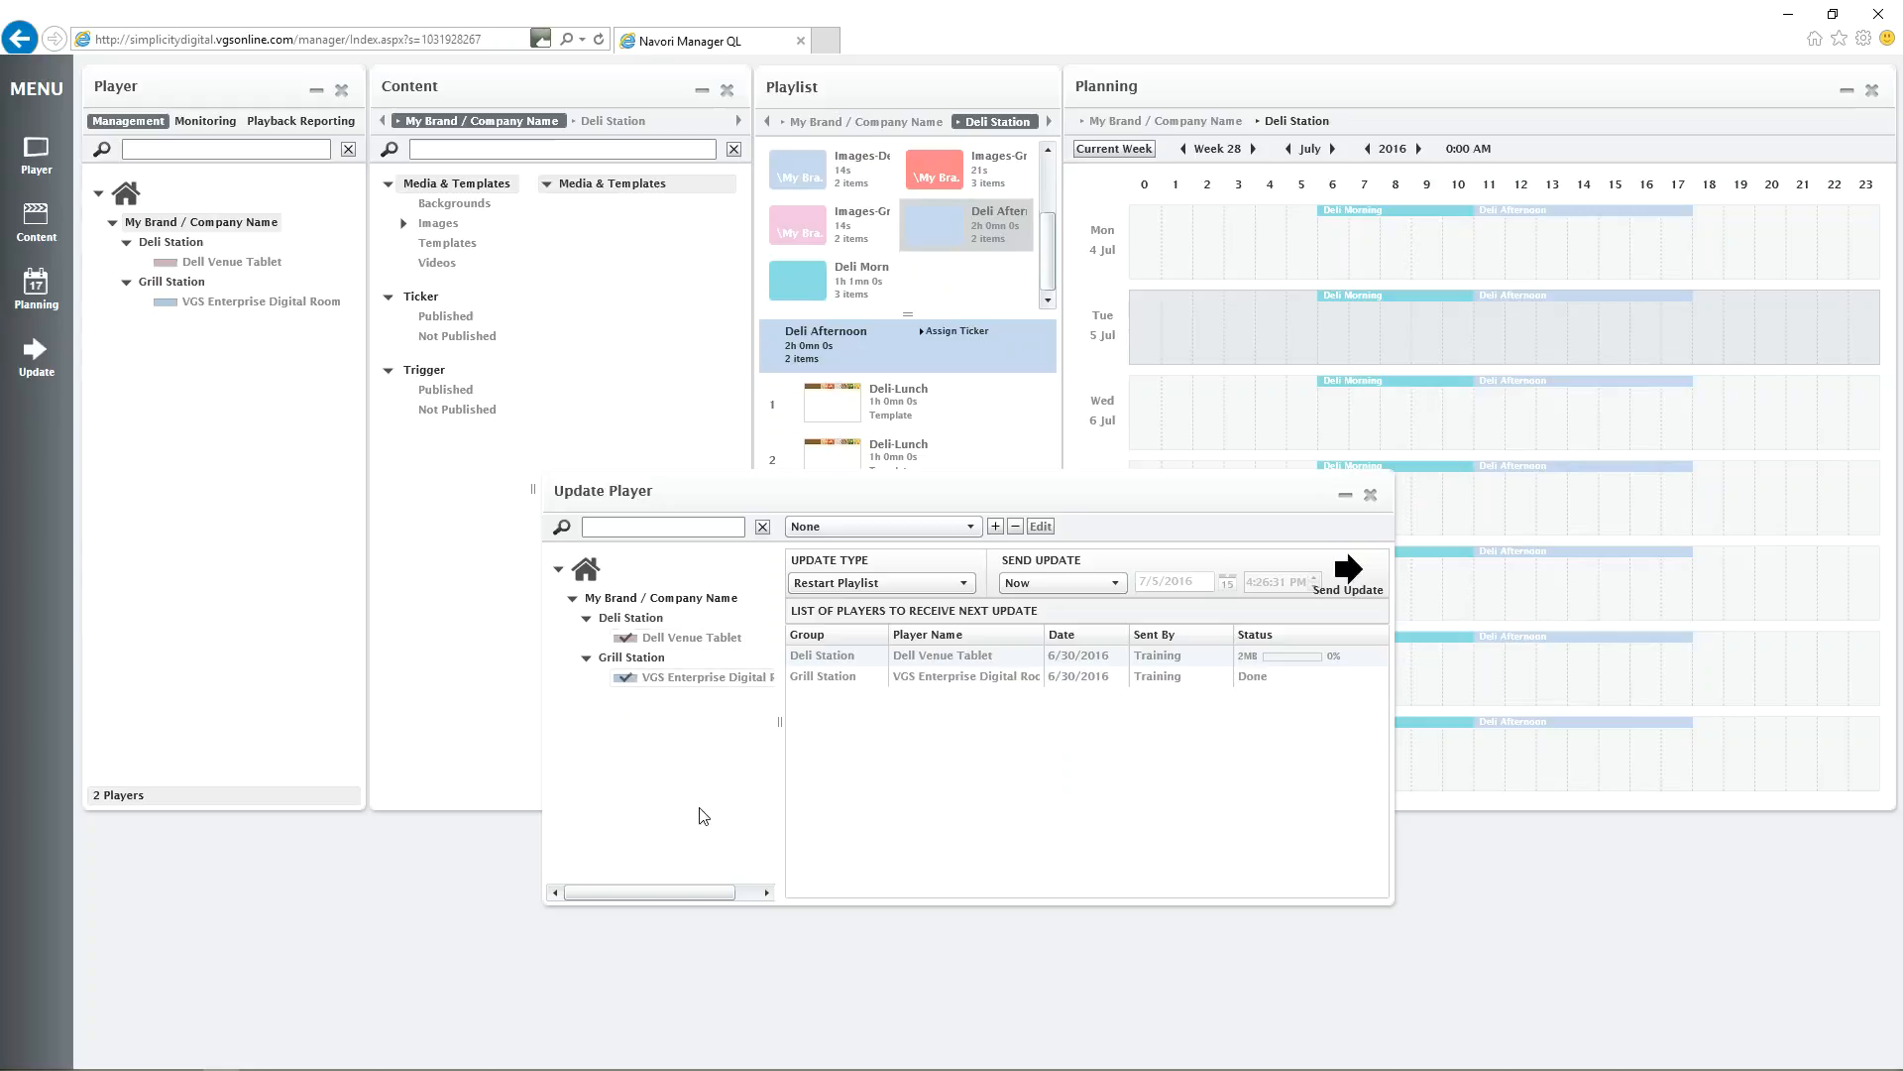
click(1351, 575)
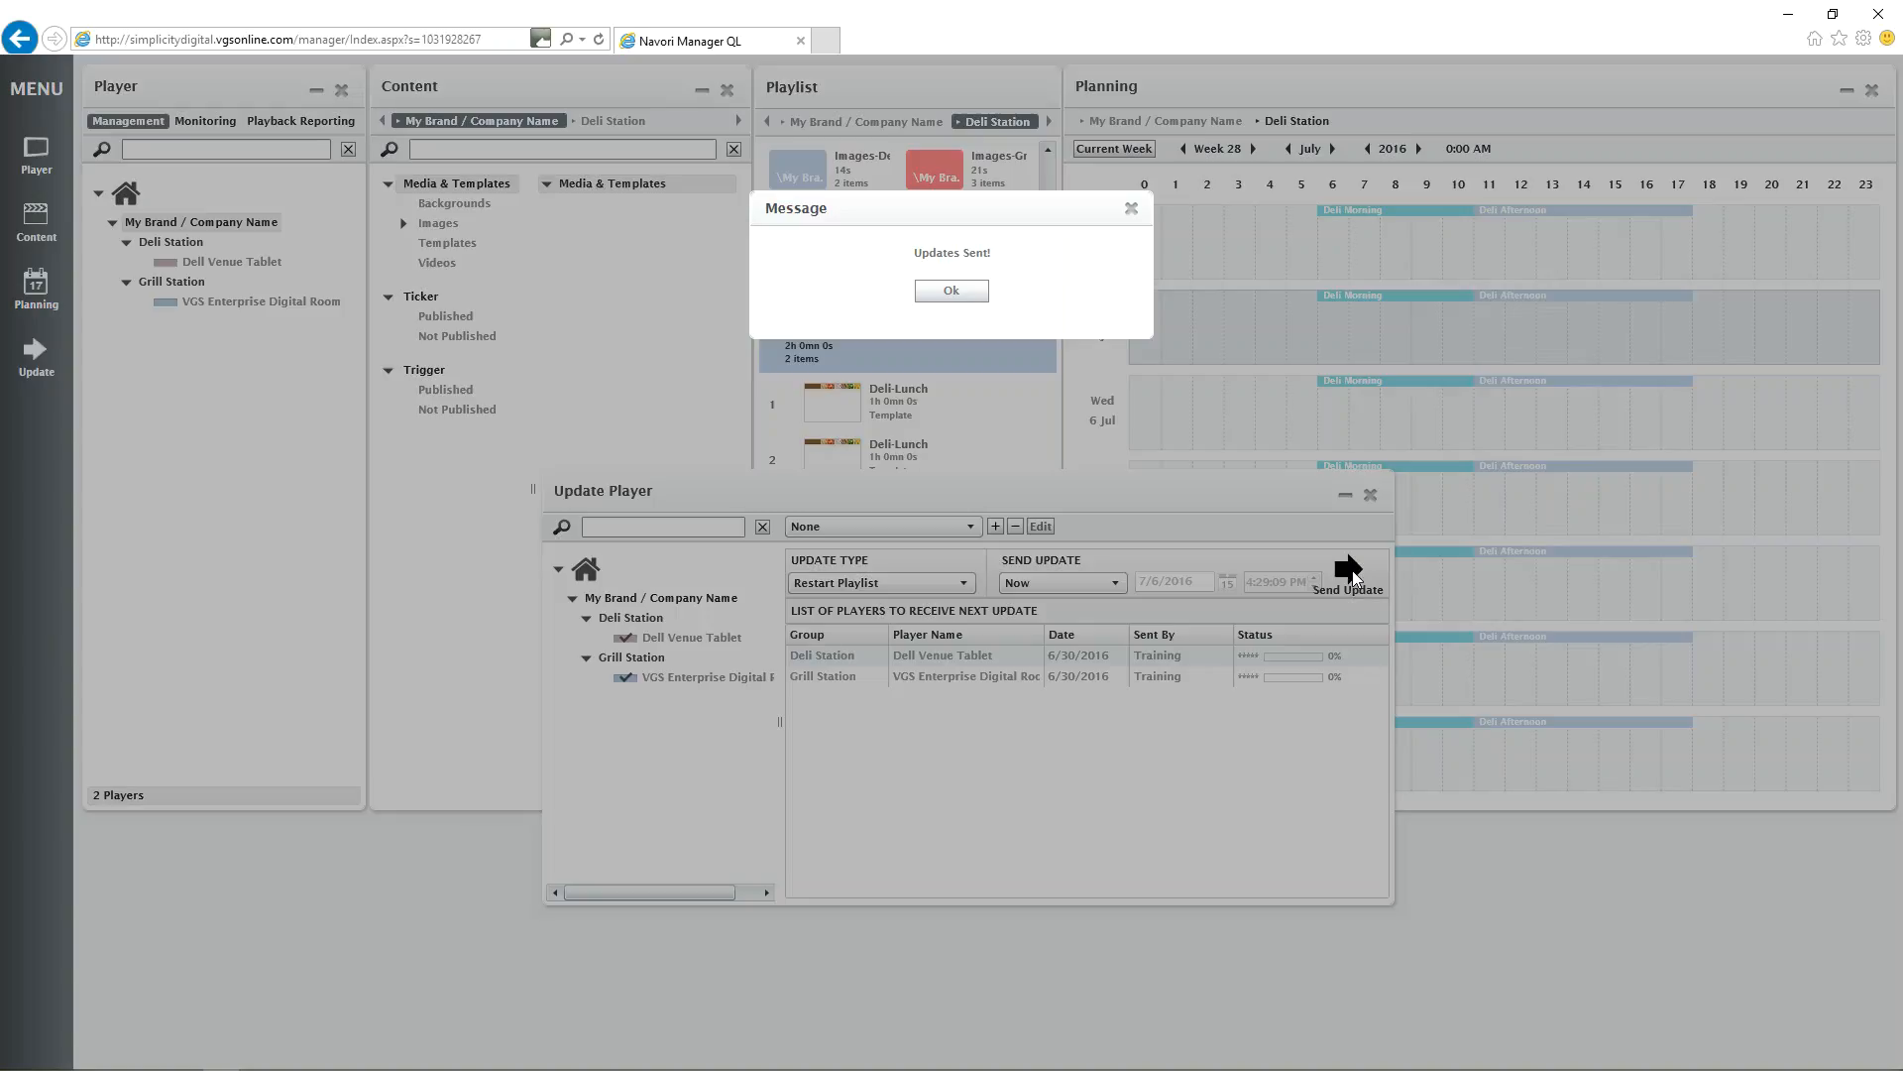
click(951, 290)
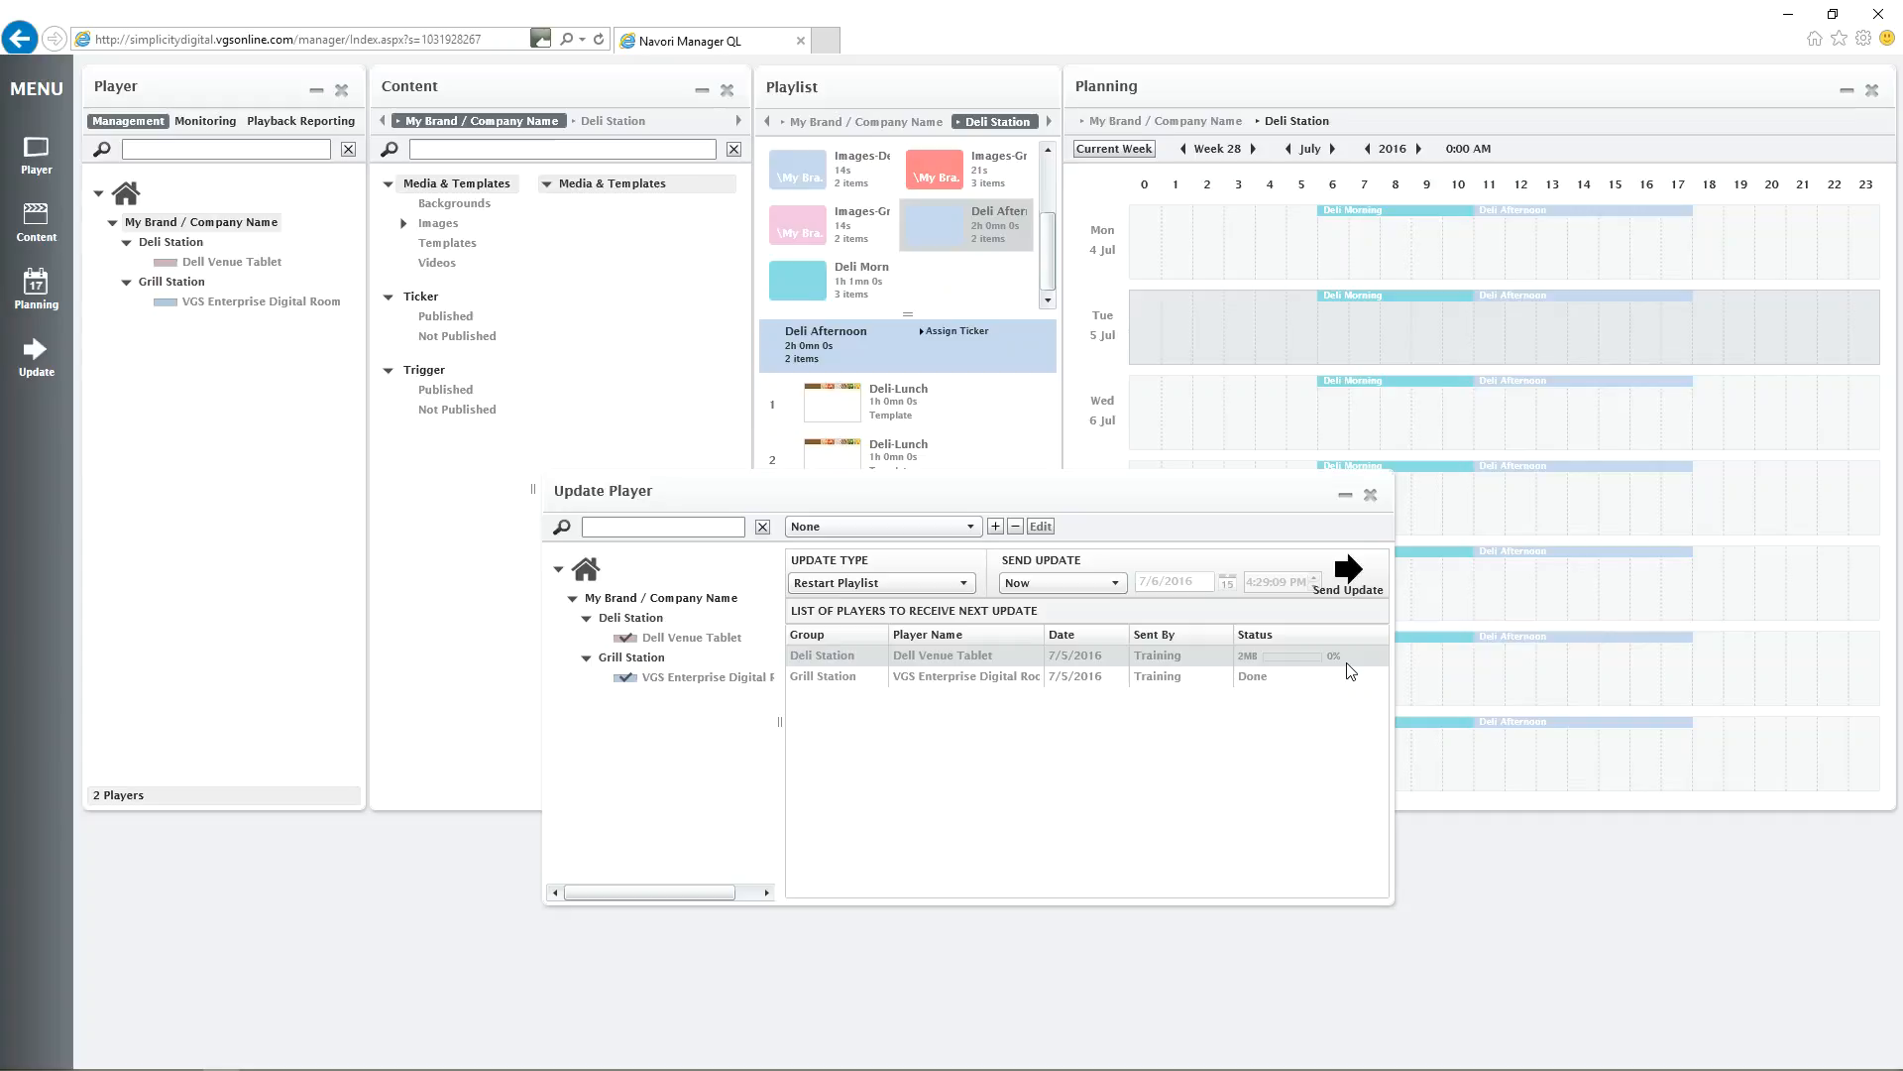
click(1370, 494)
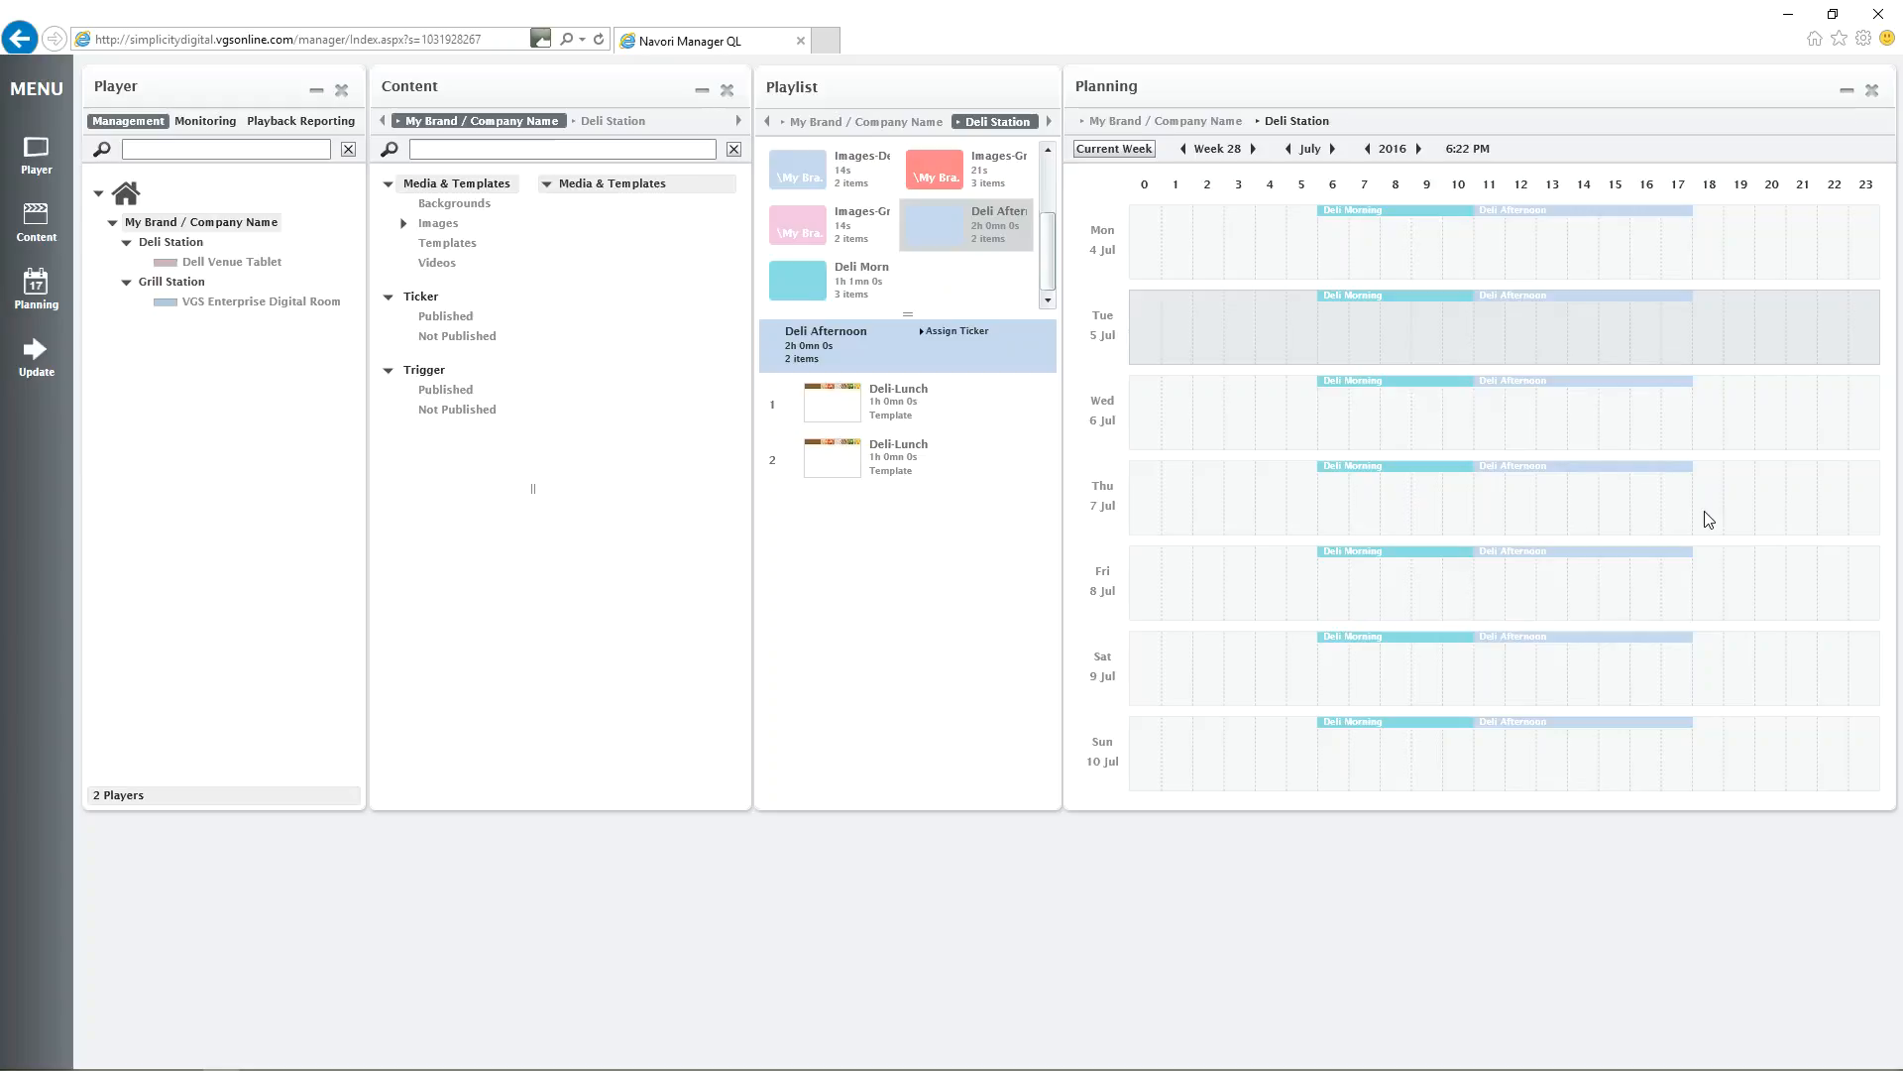
Check the monitoring details of both players and the alerts of VGS Enterprise Digital Room, and return to player management.
click(208, 121)
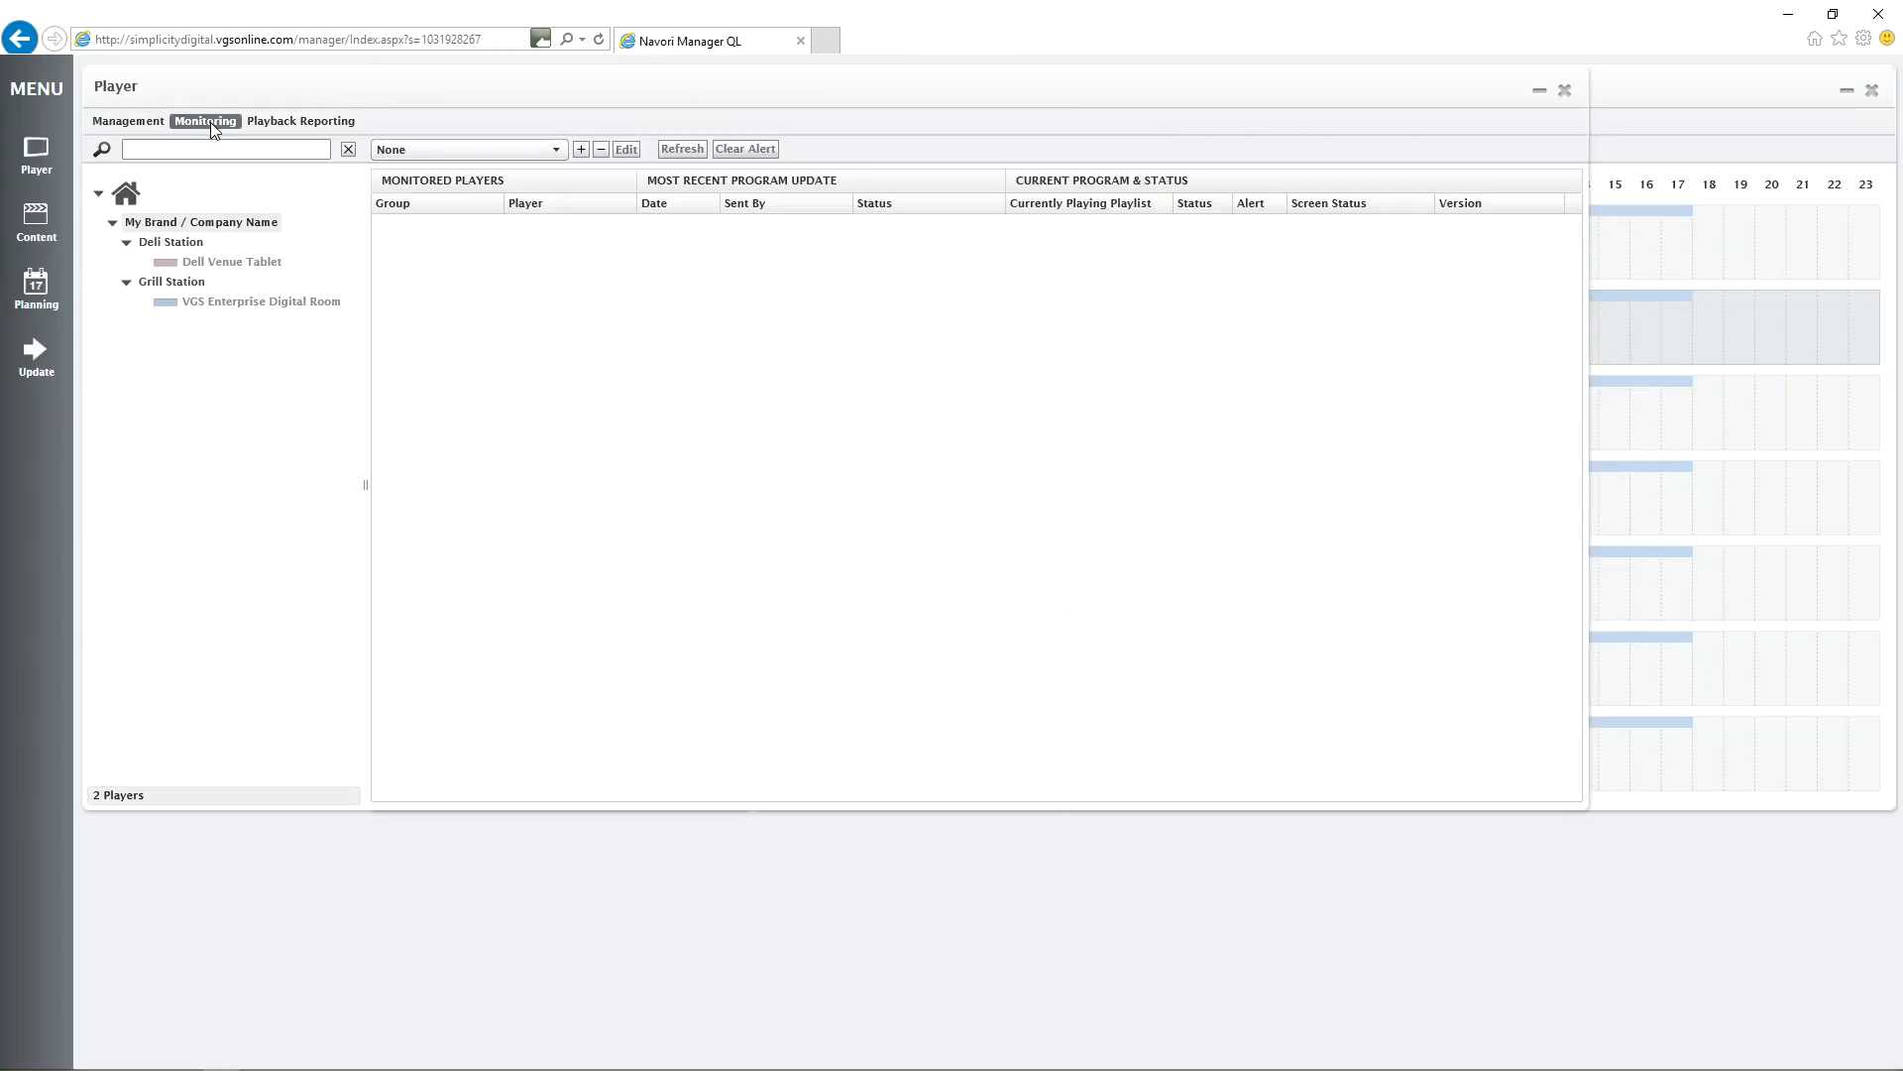
click(165, 263)
click(166, 303)
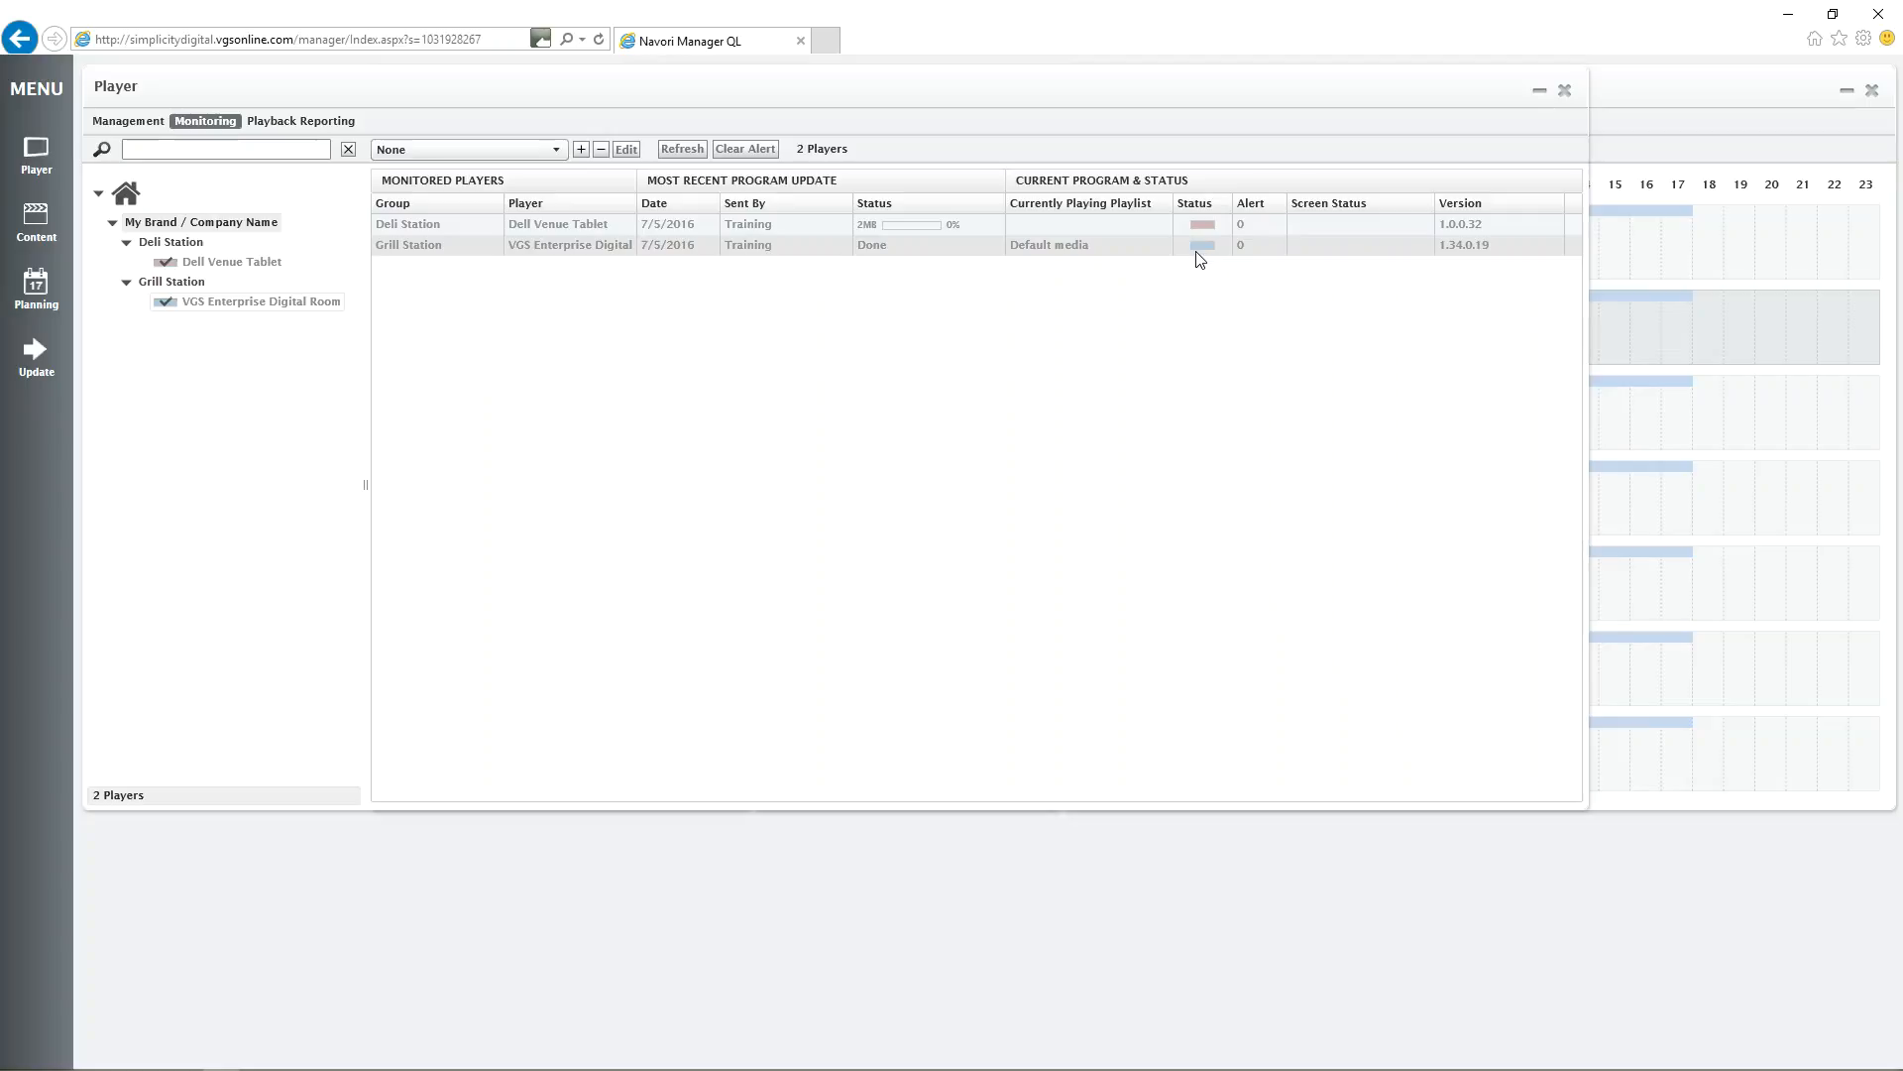
double_click(1114, 252)
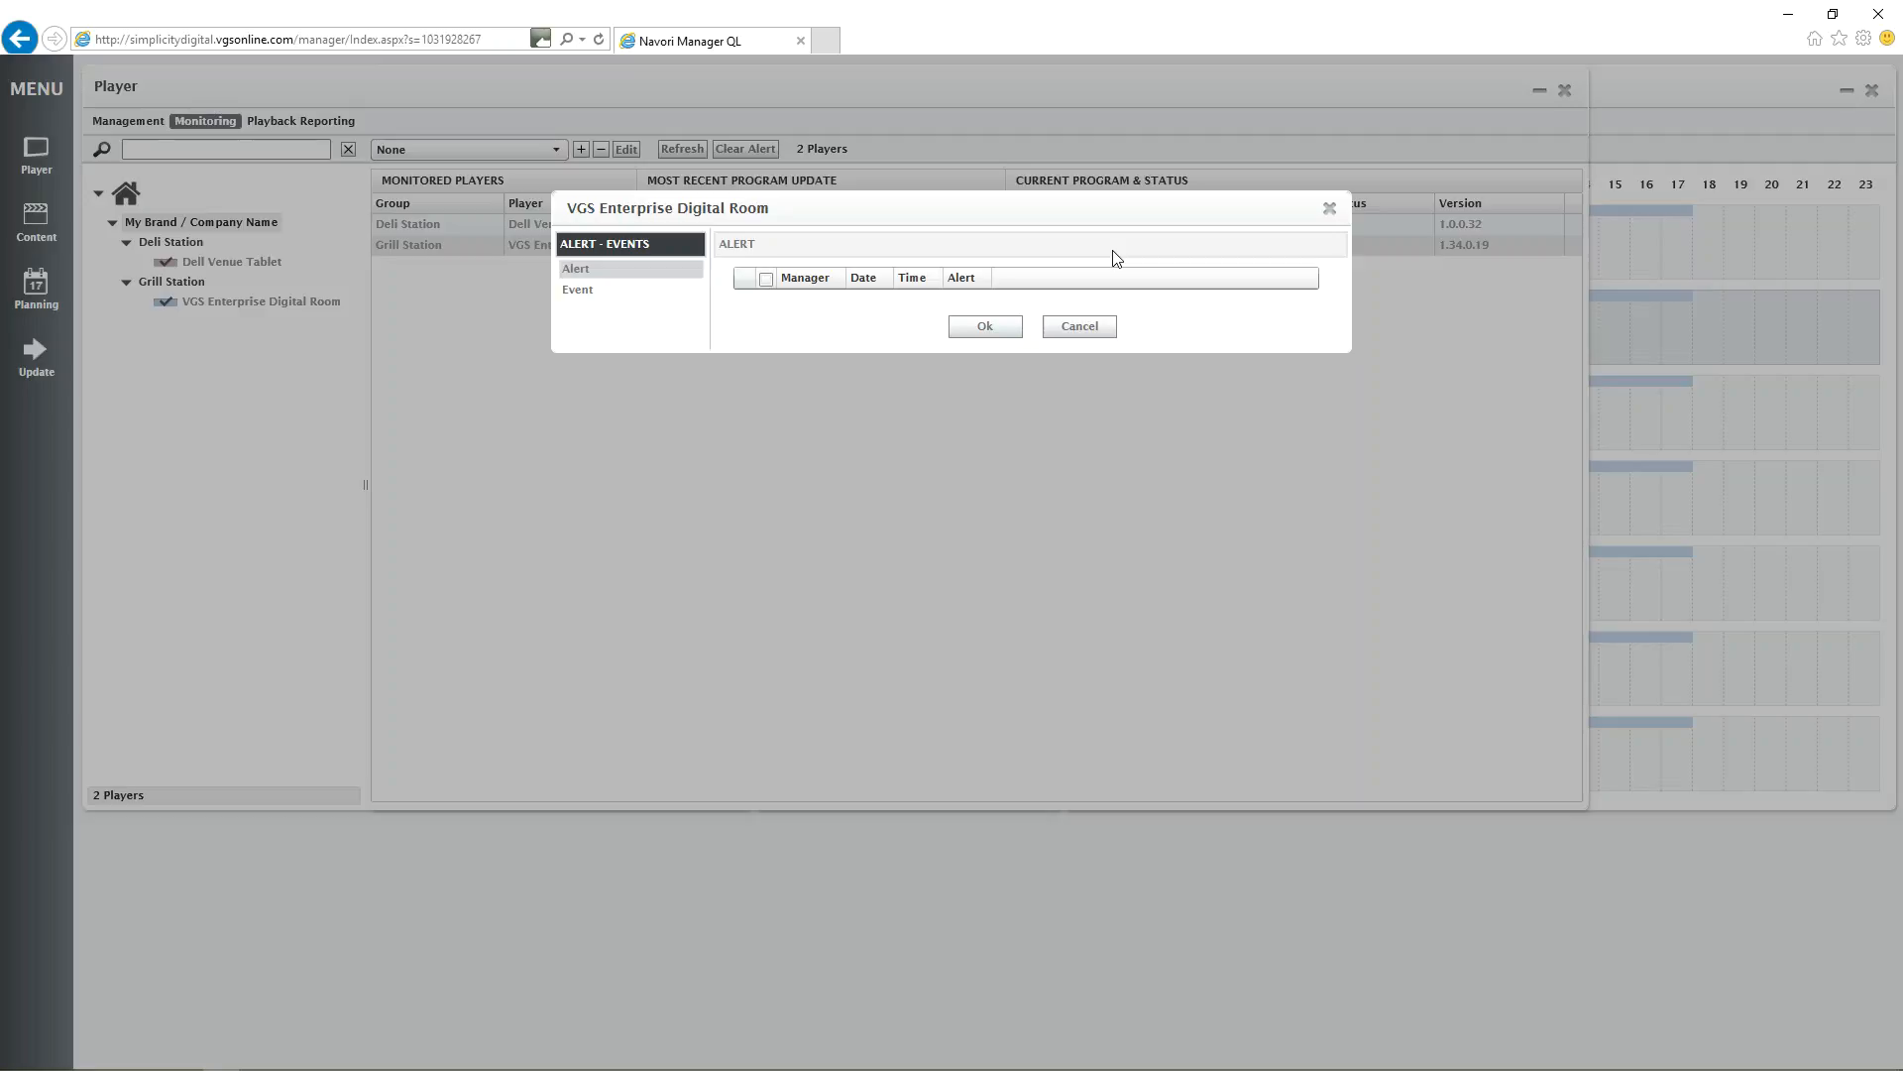
click(994, 326)
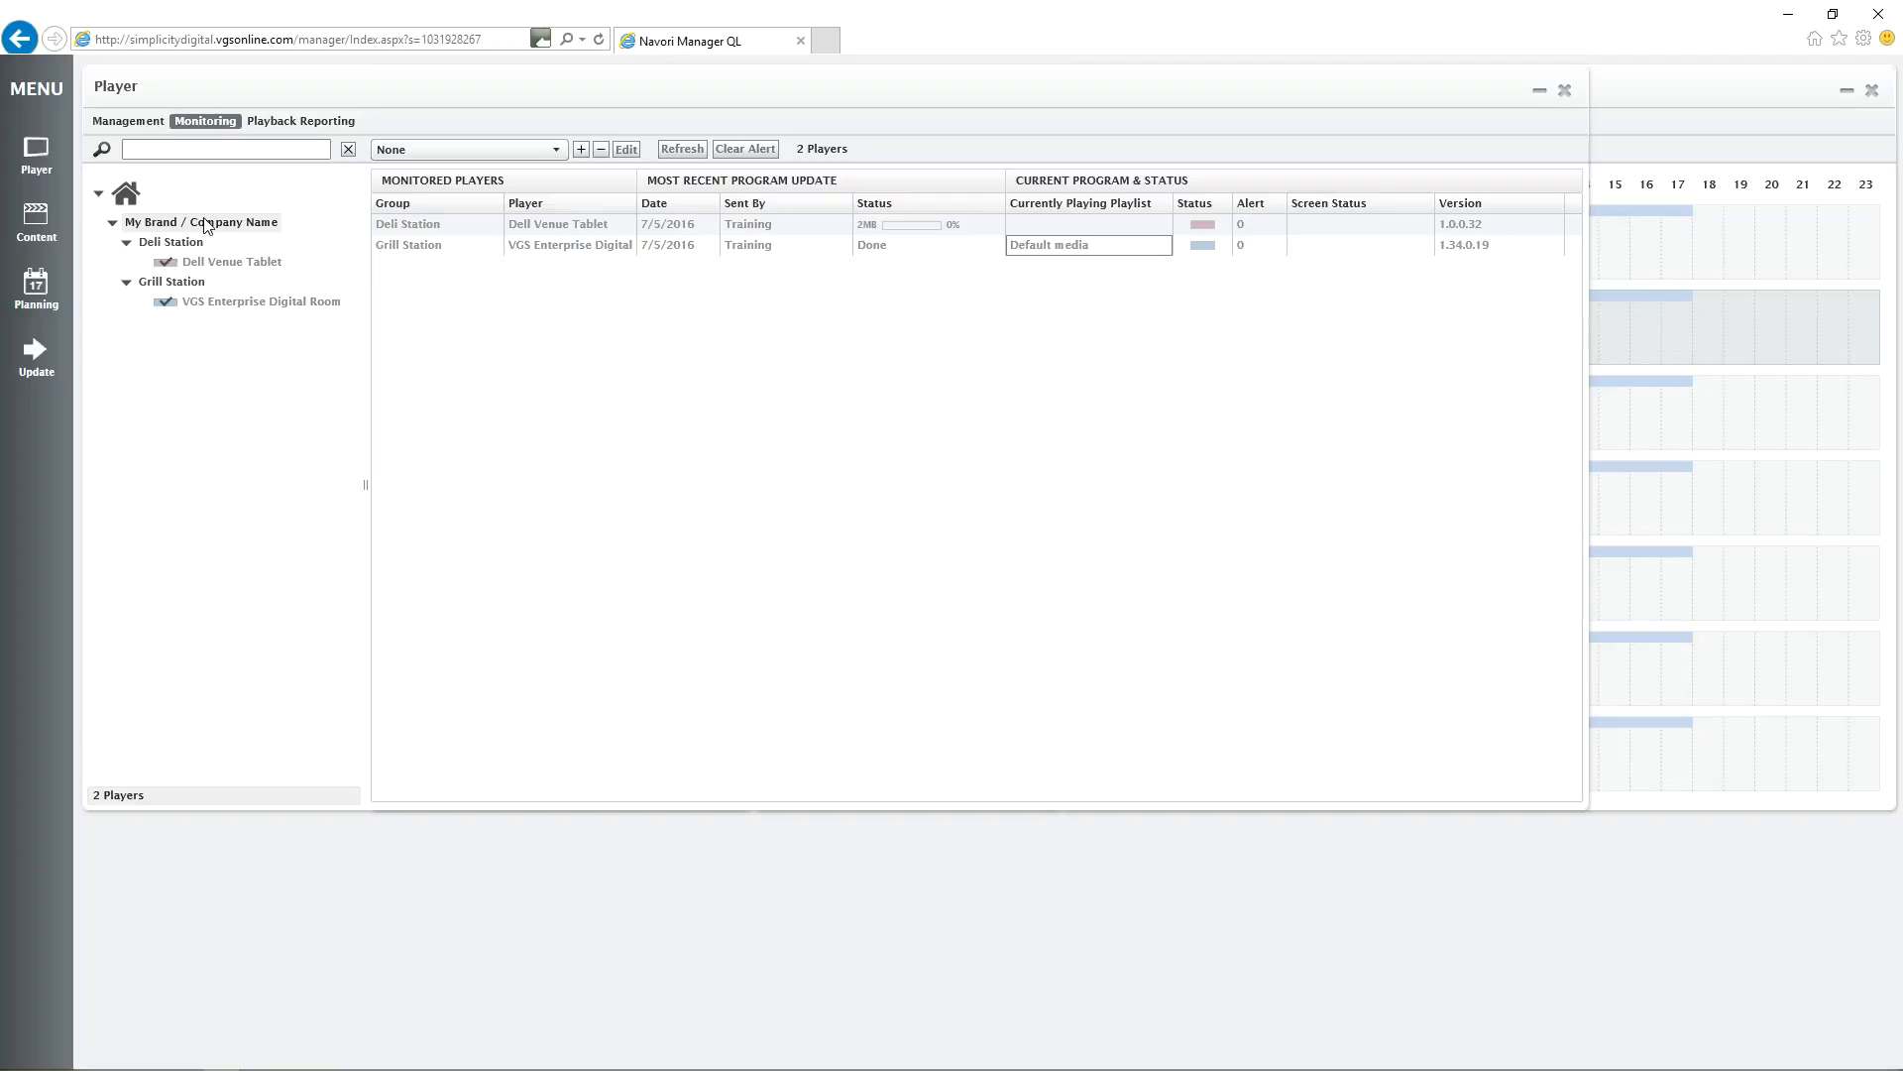
click(149, 122)
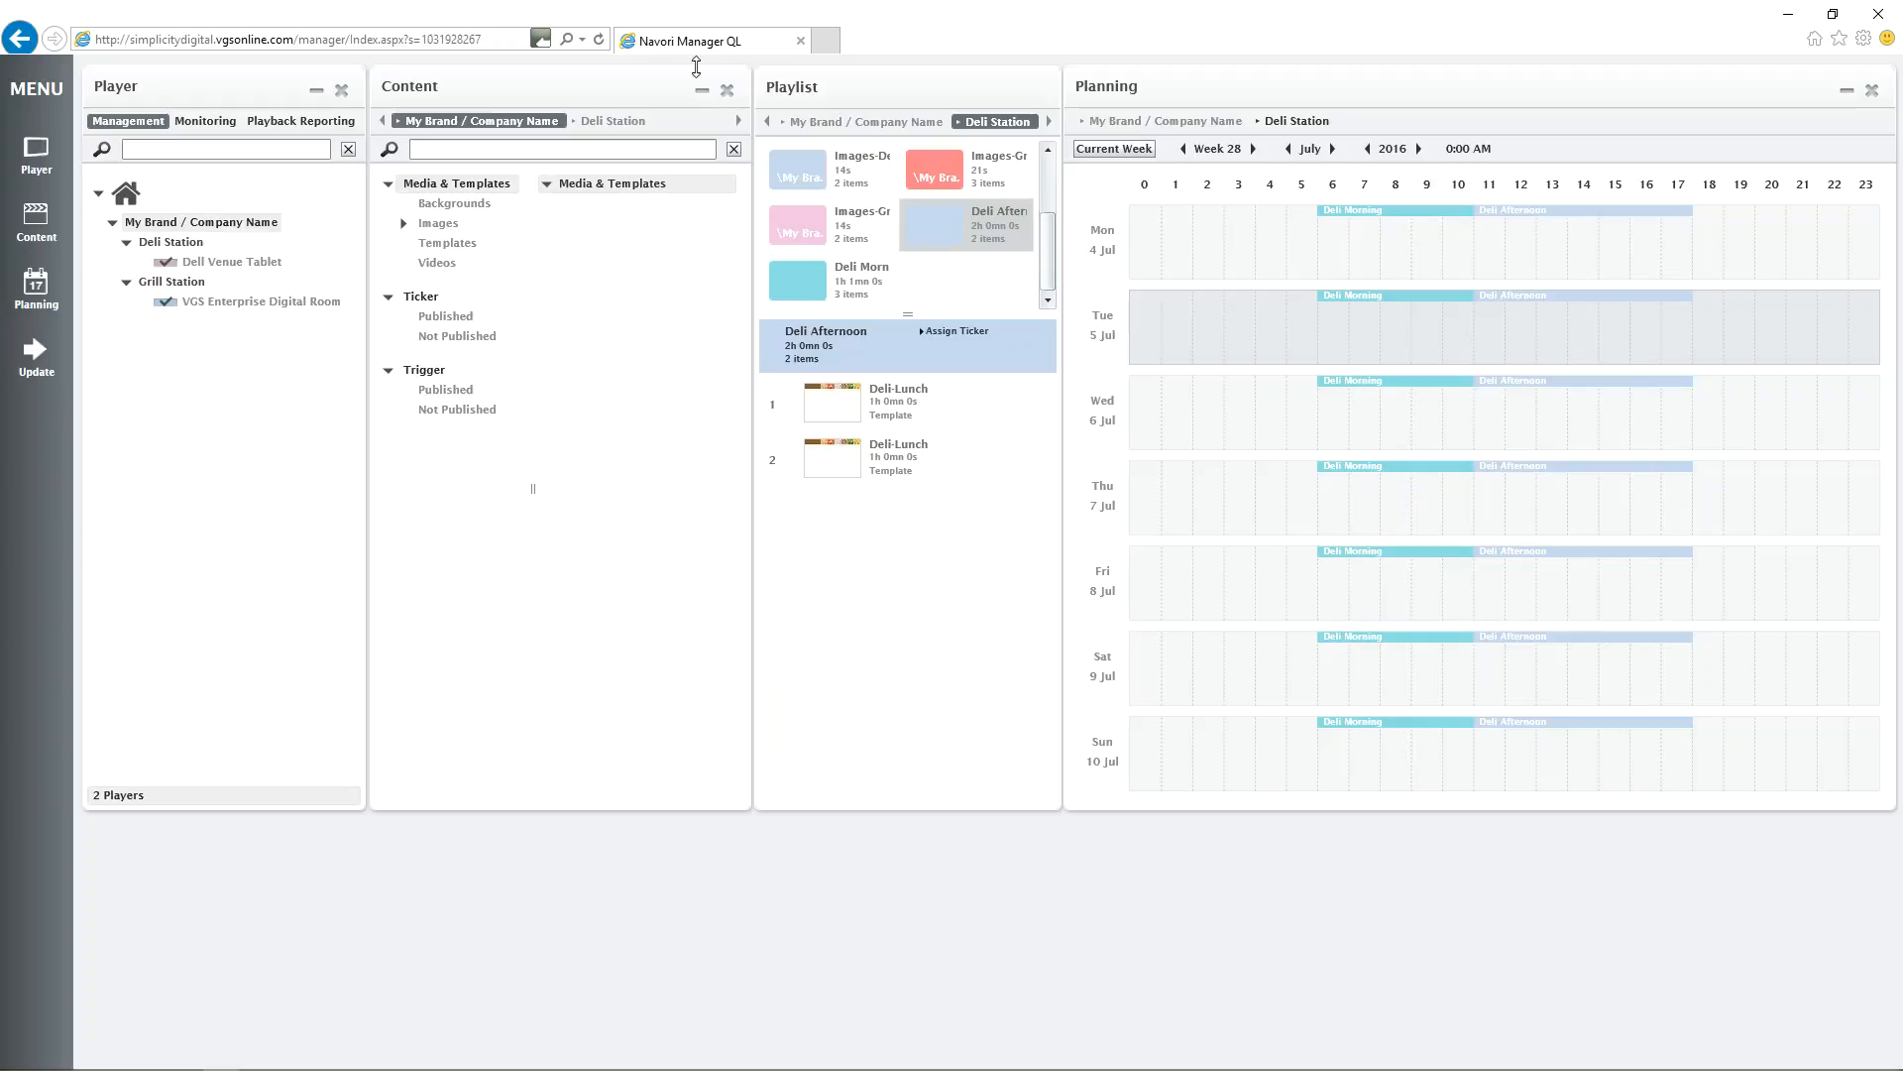
View the types of new content offered at company level and the content available to the Deli Station group.
right_click(614, 216)
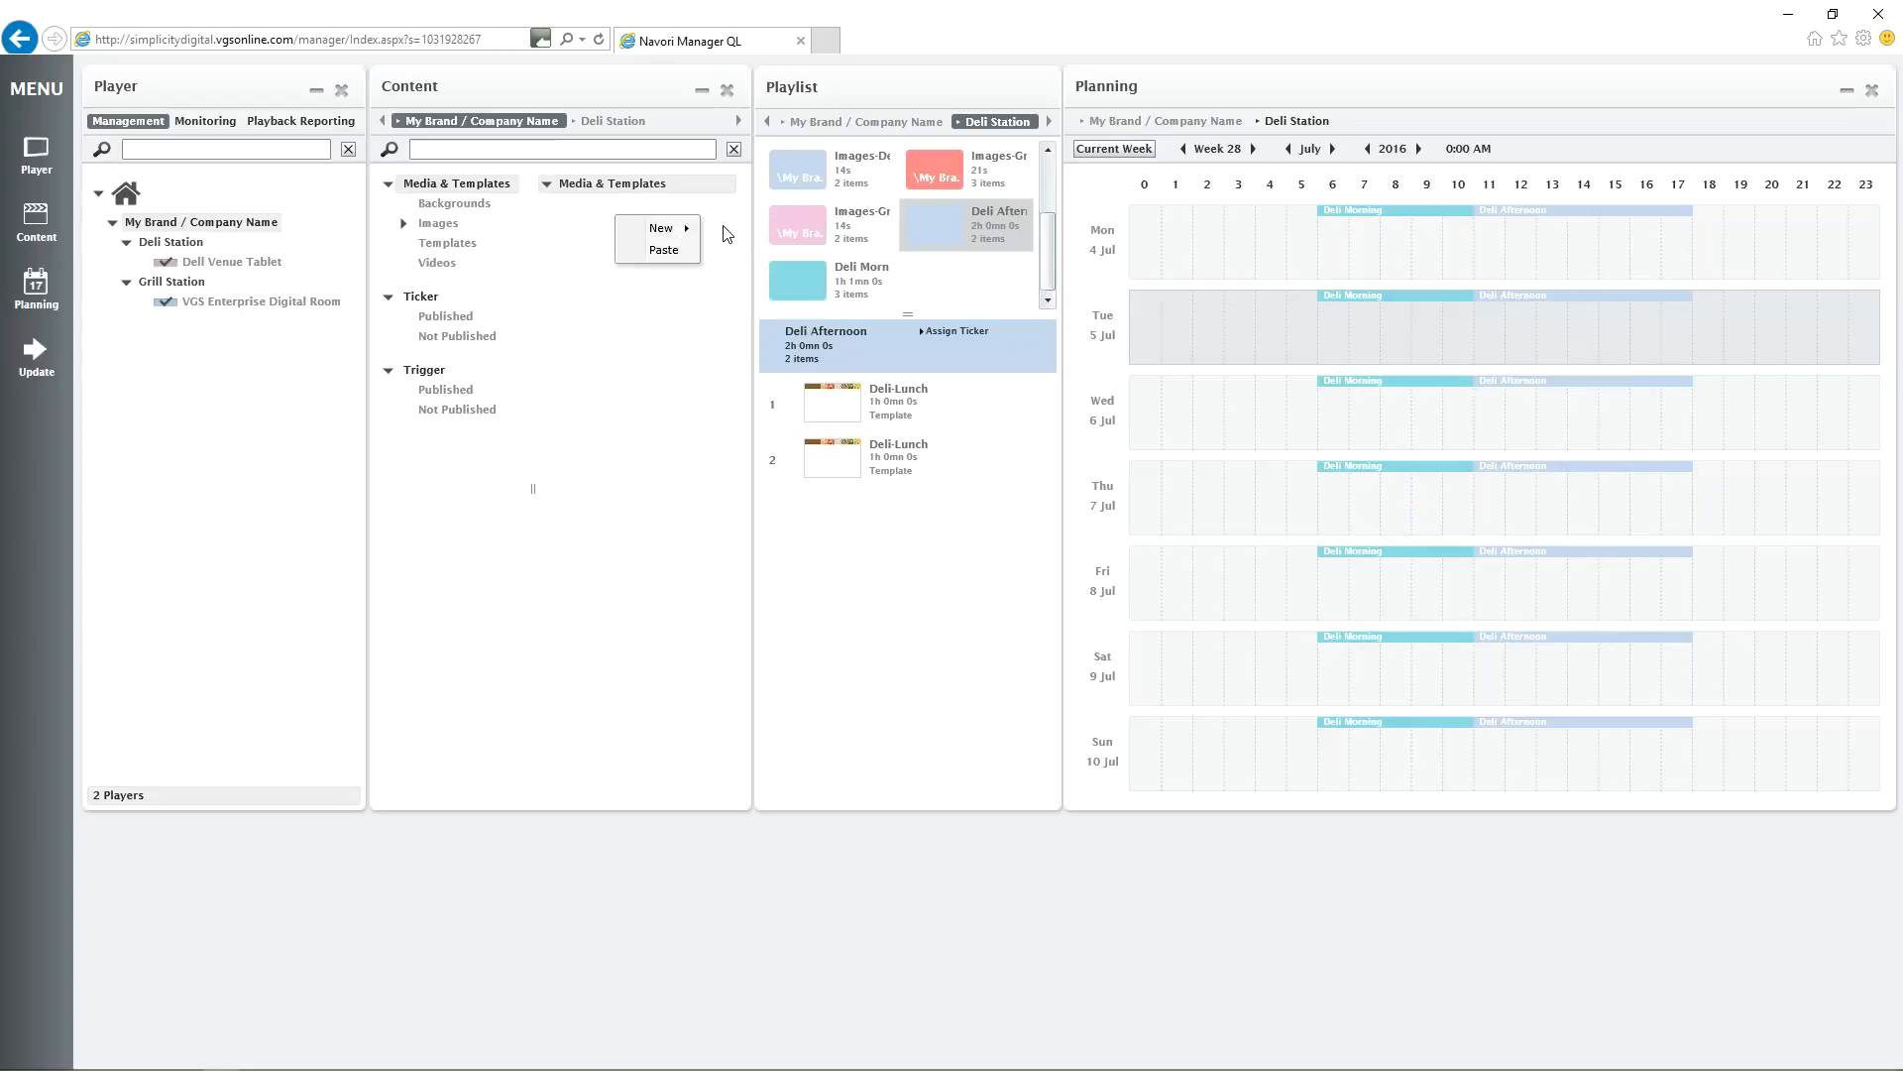
mouse_move(658, 234)
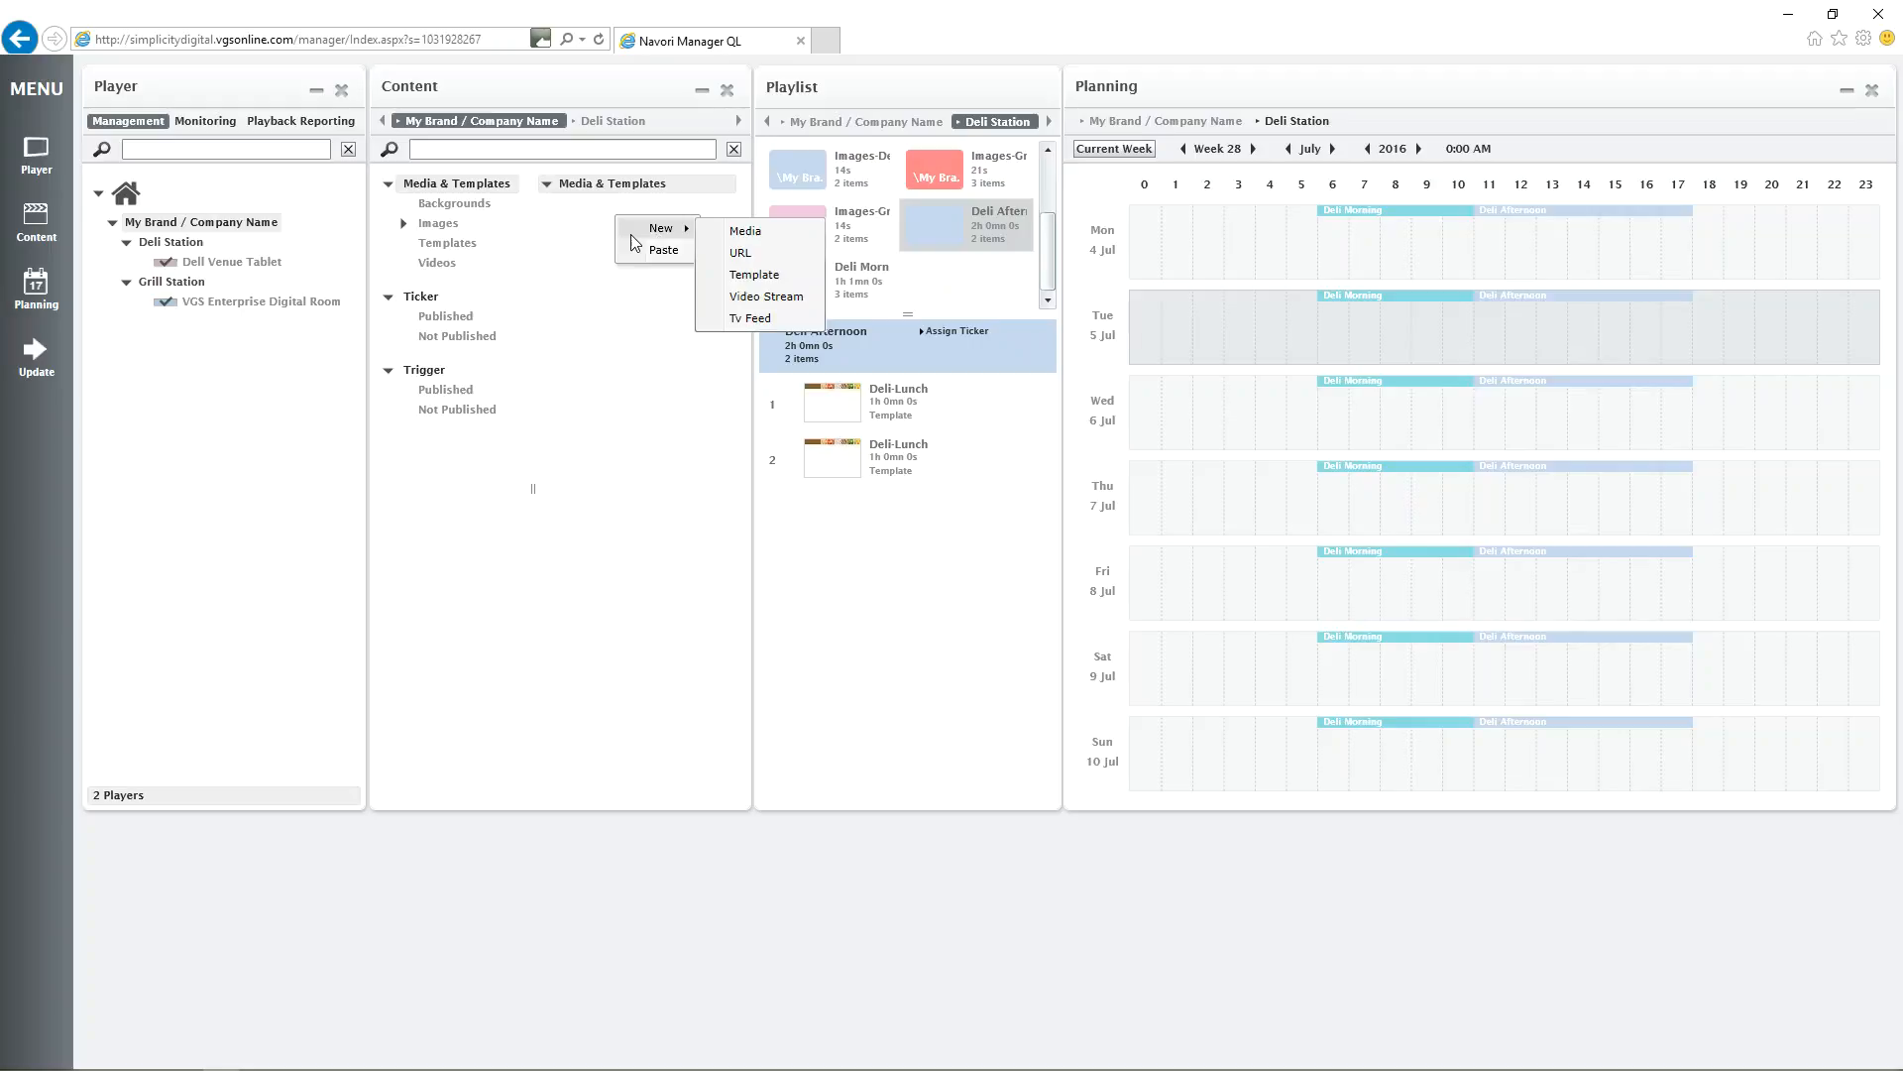
click(170, 248)
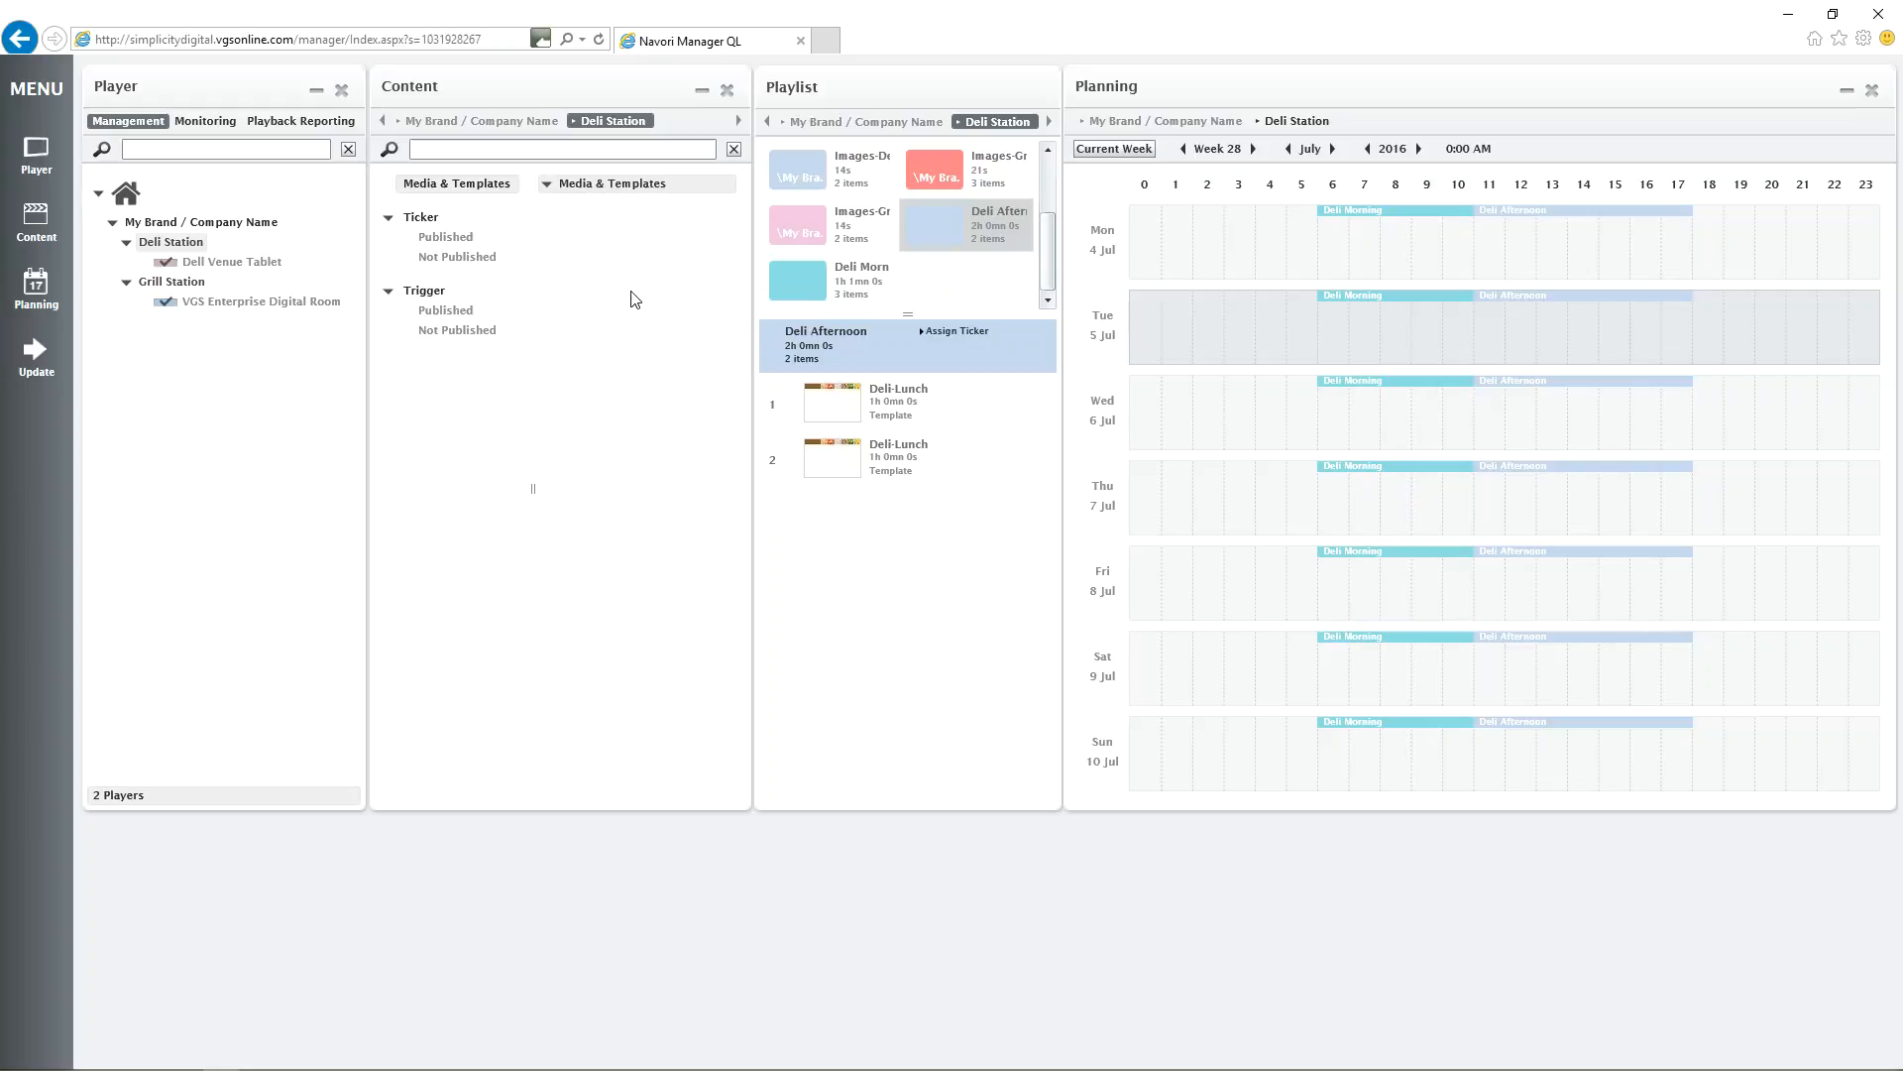
click(231, 224)
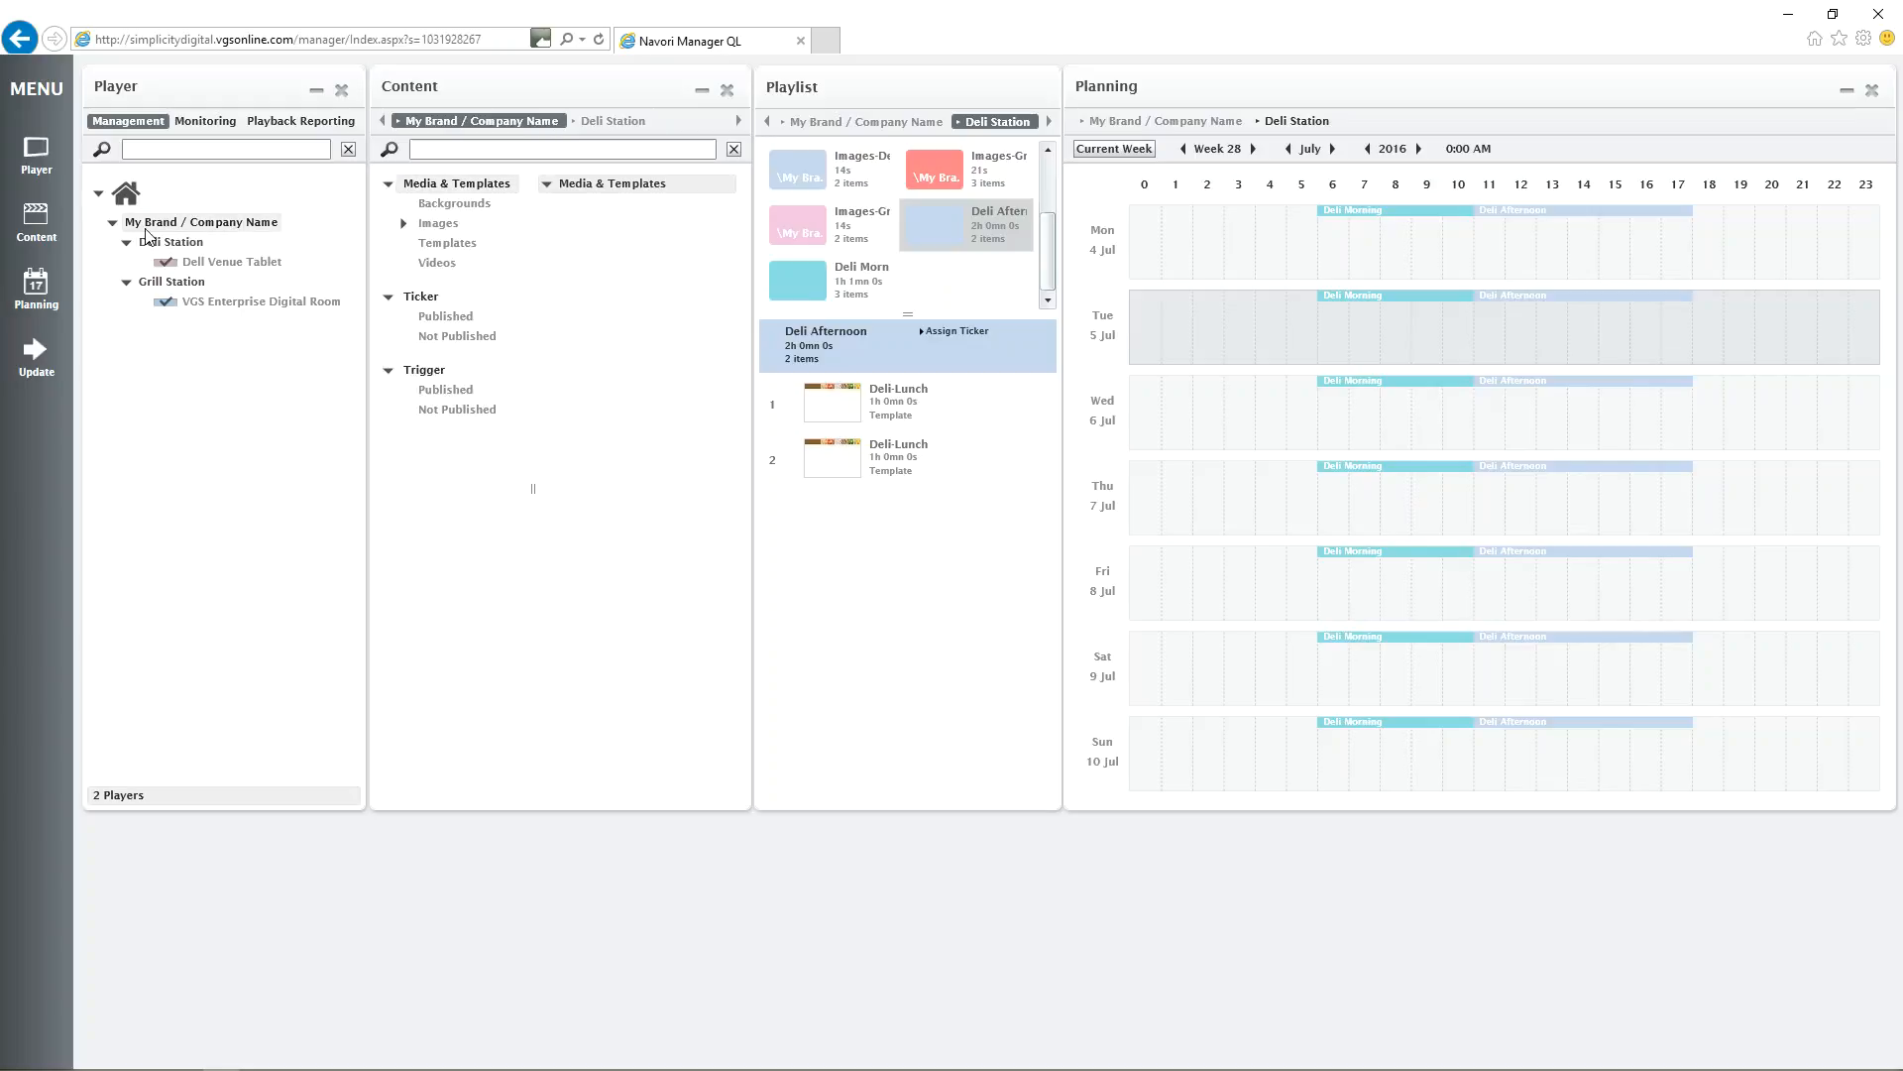
Review the company-level playlists in an enlarged playlist list, and switch to the Deli Station playlists.
click(825, 120)
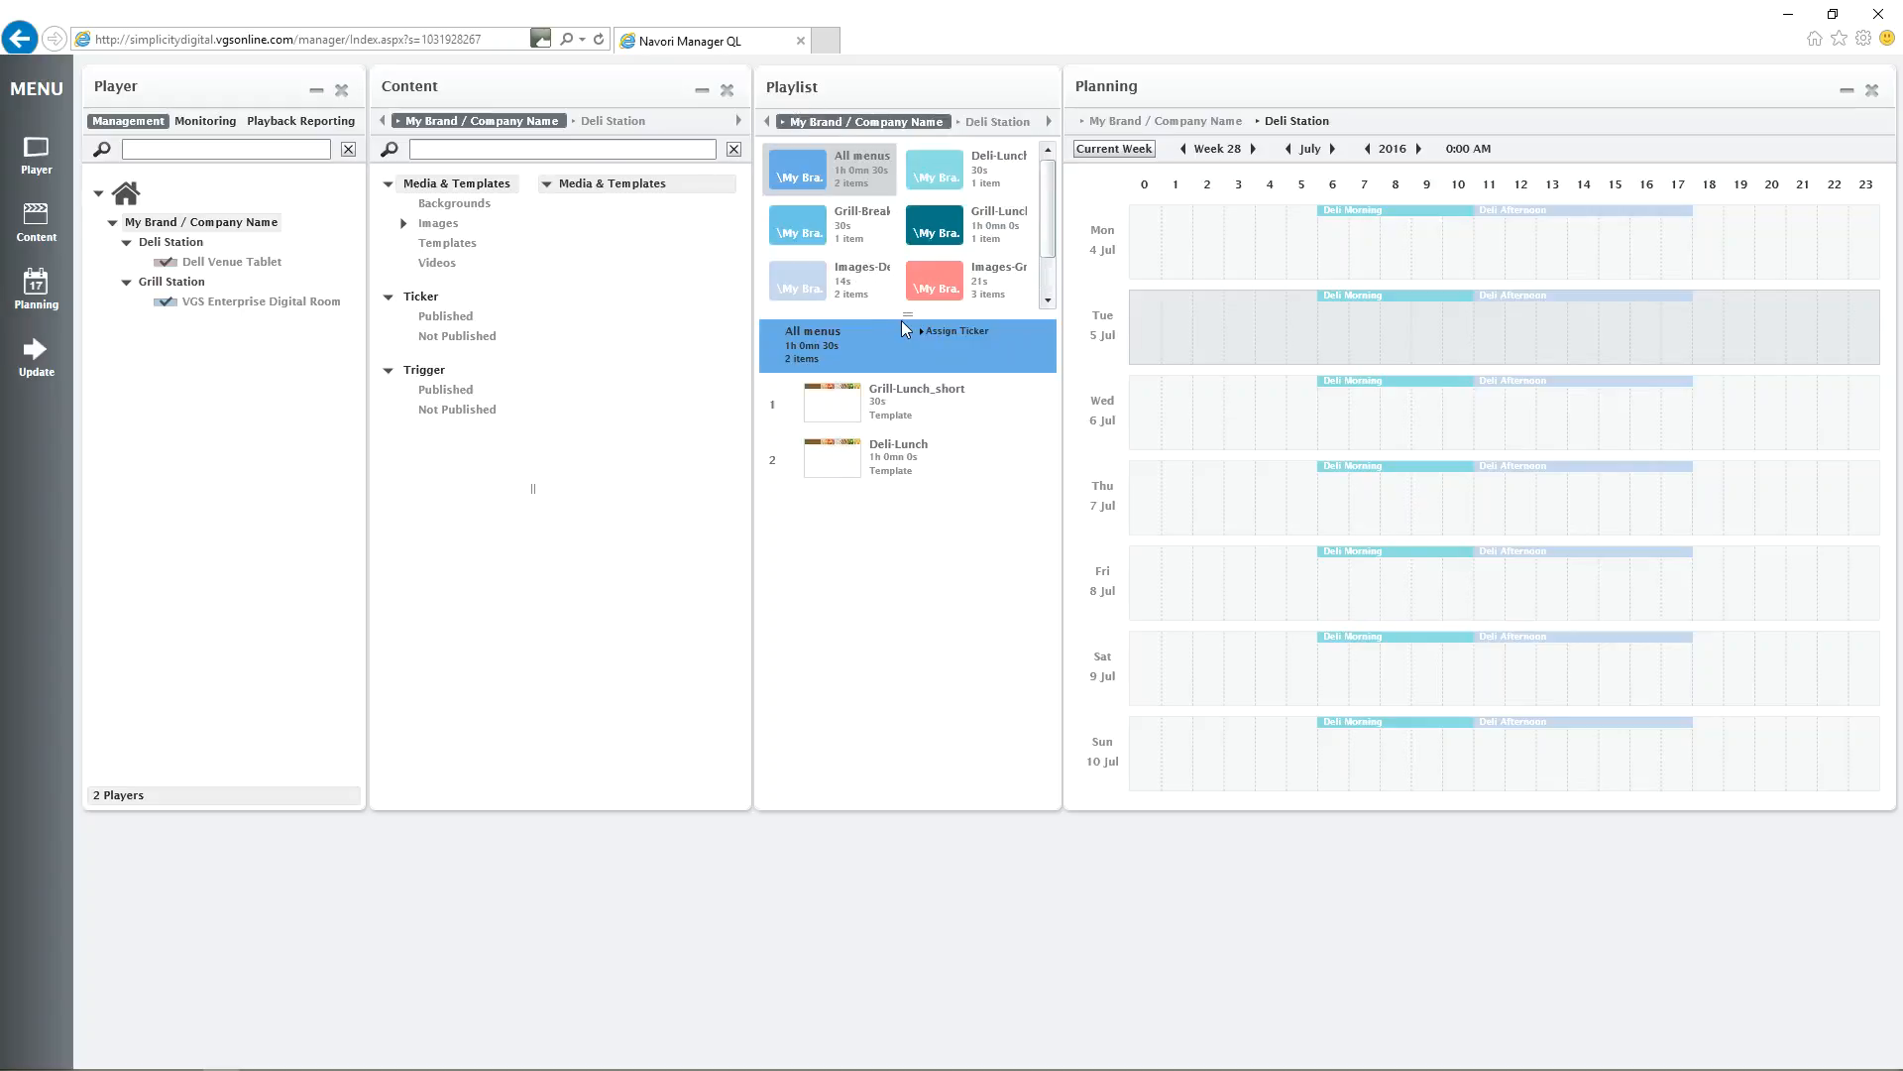
drag(904, 316, 913, 447)
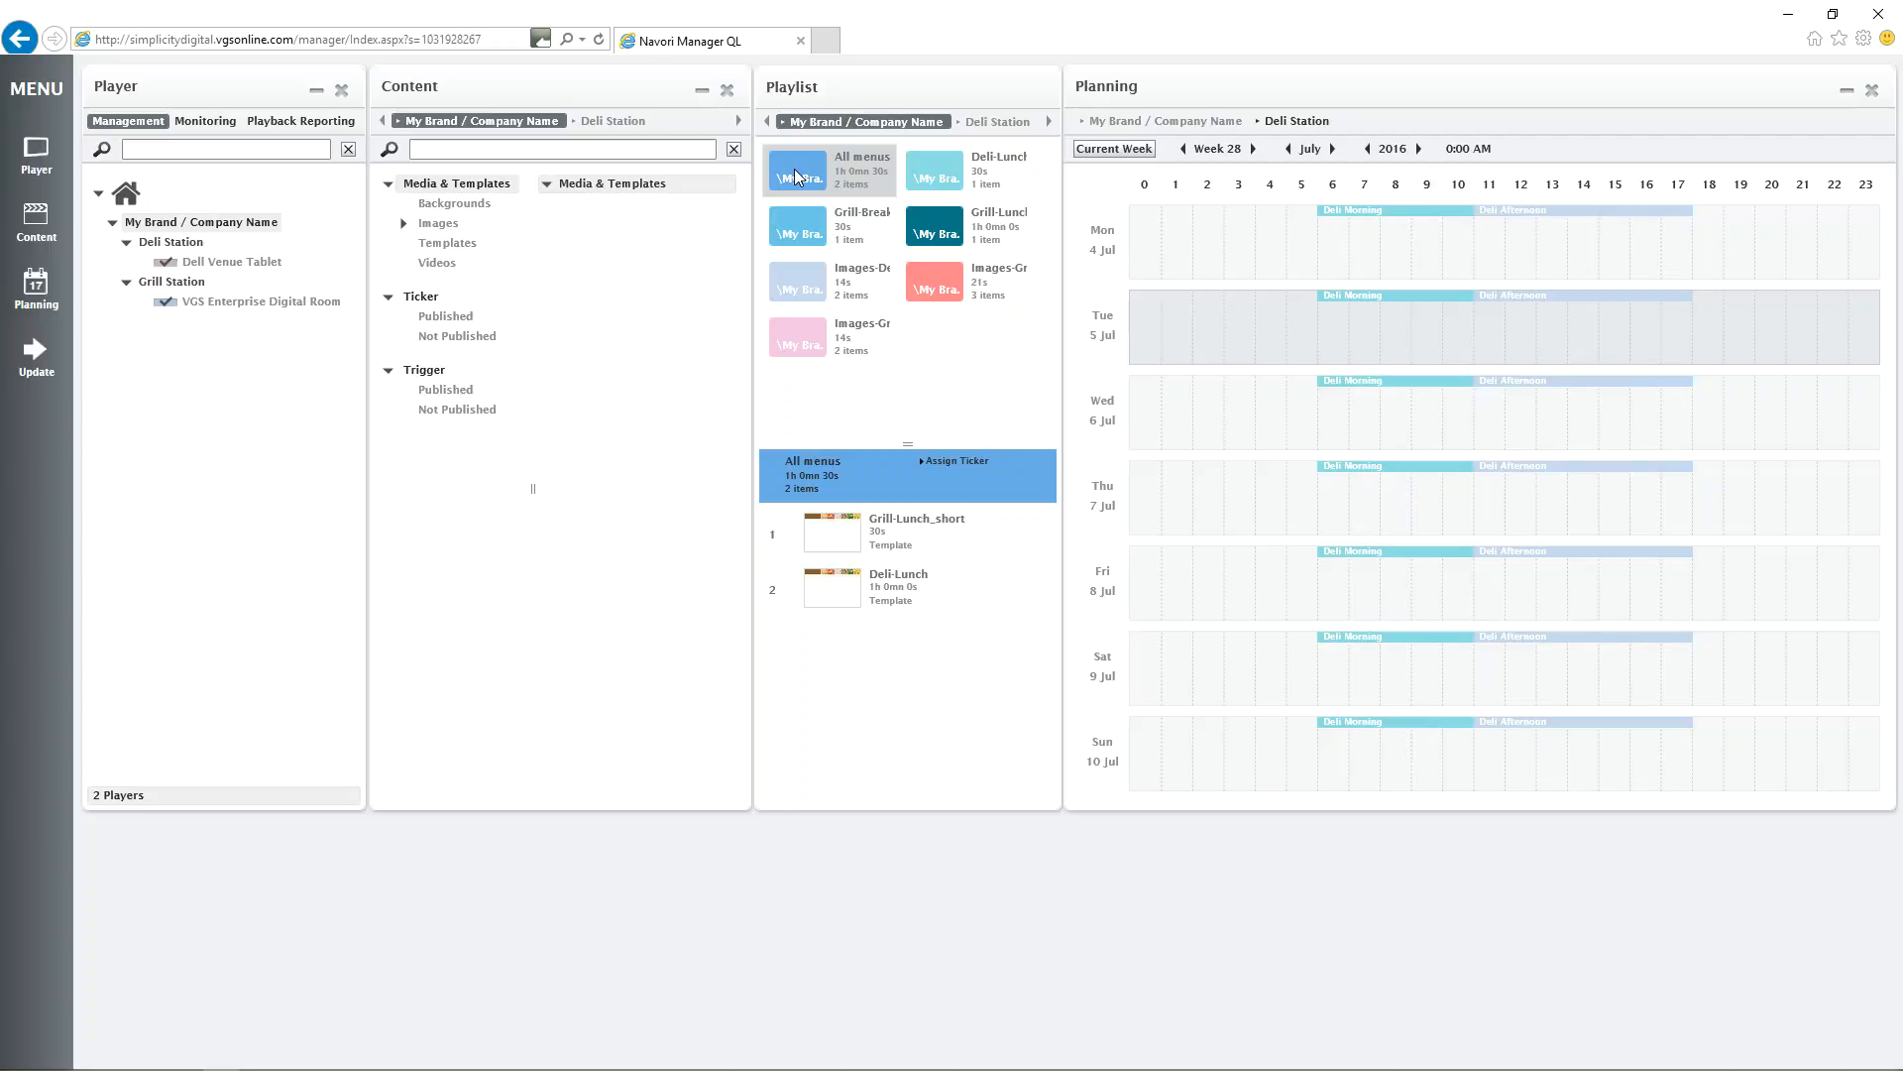
click(981, 126)
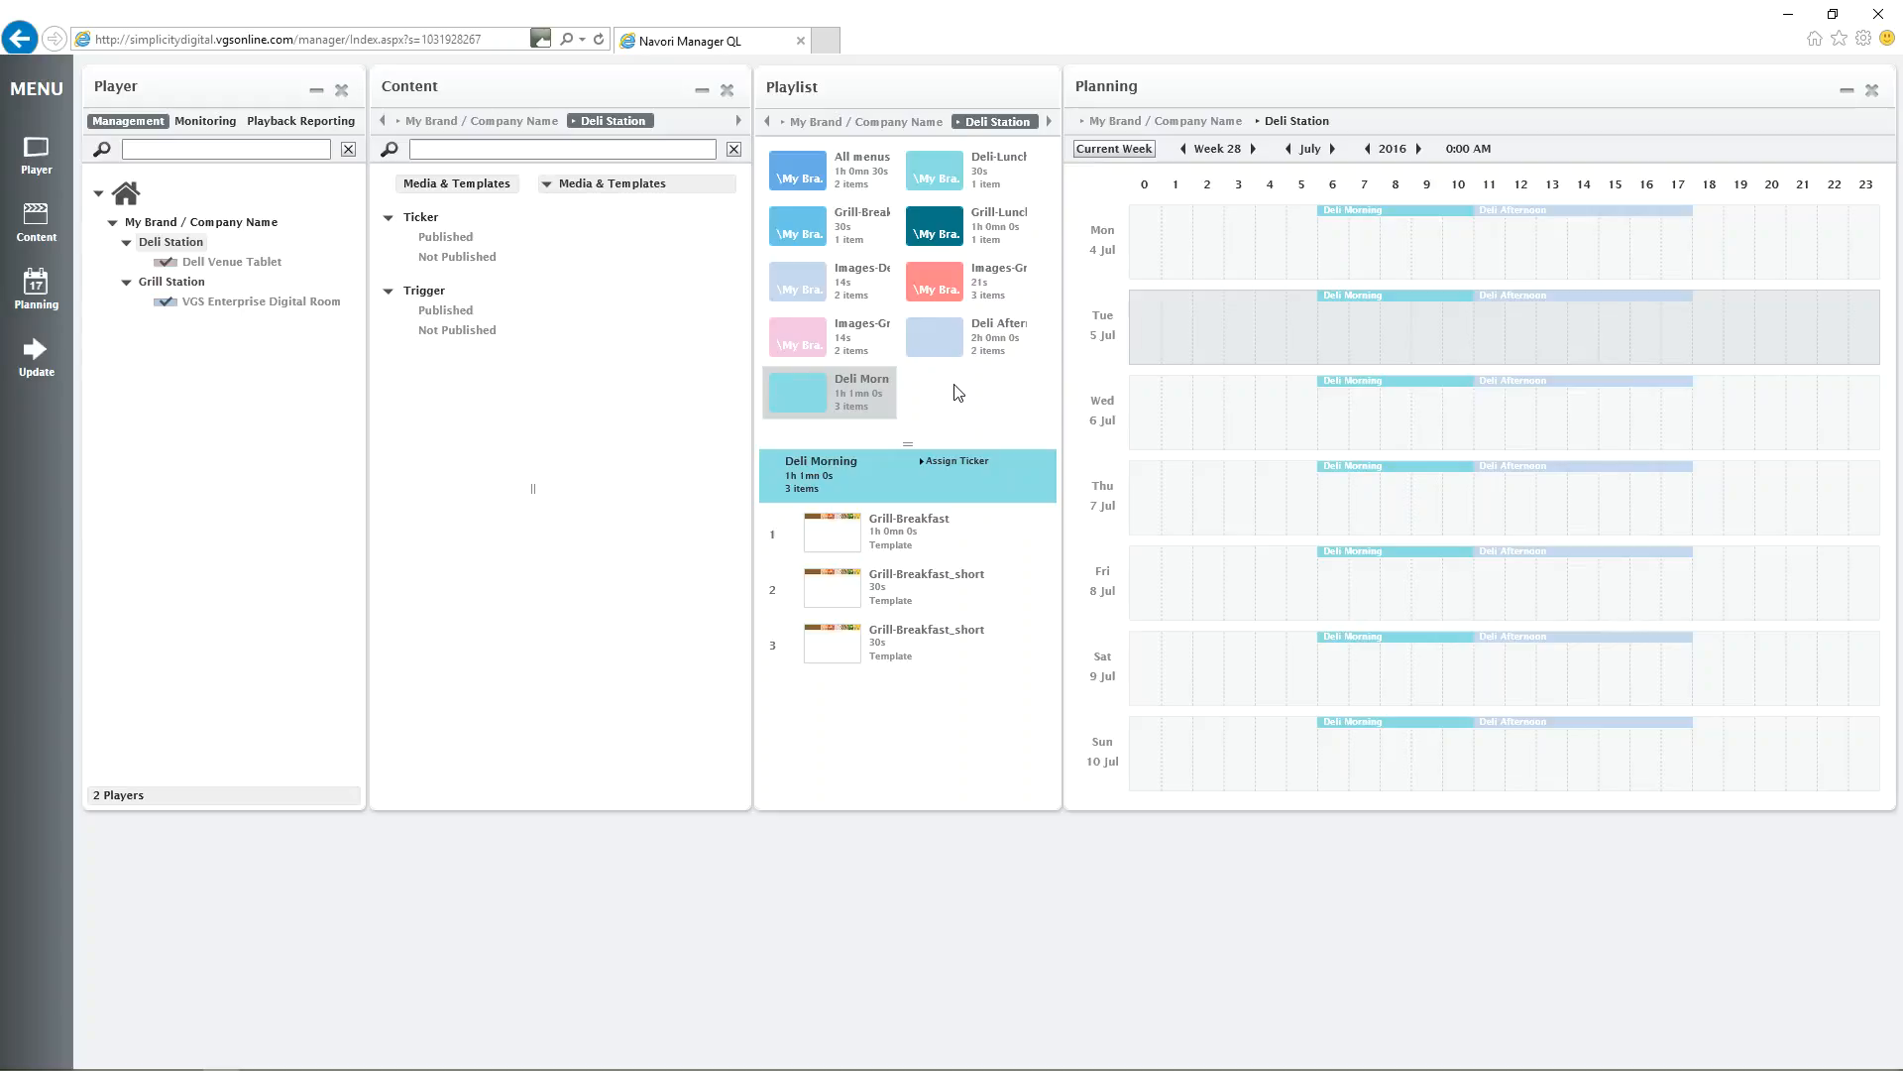
Add the company-level Grill-Breakfast template to the end of the Deli Afternoon playlist.
click(924, 341)
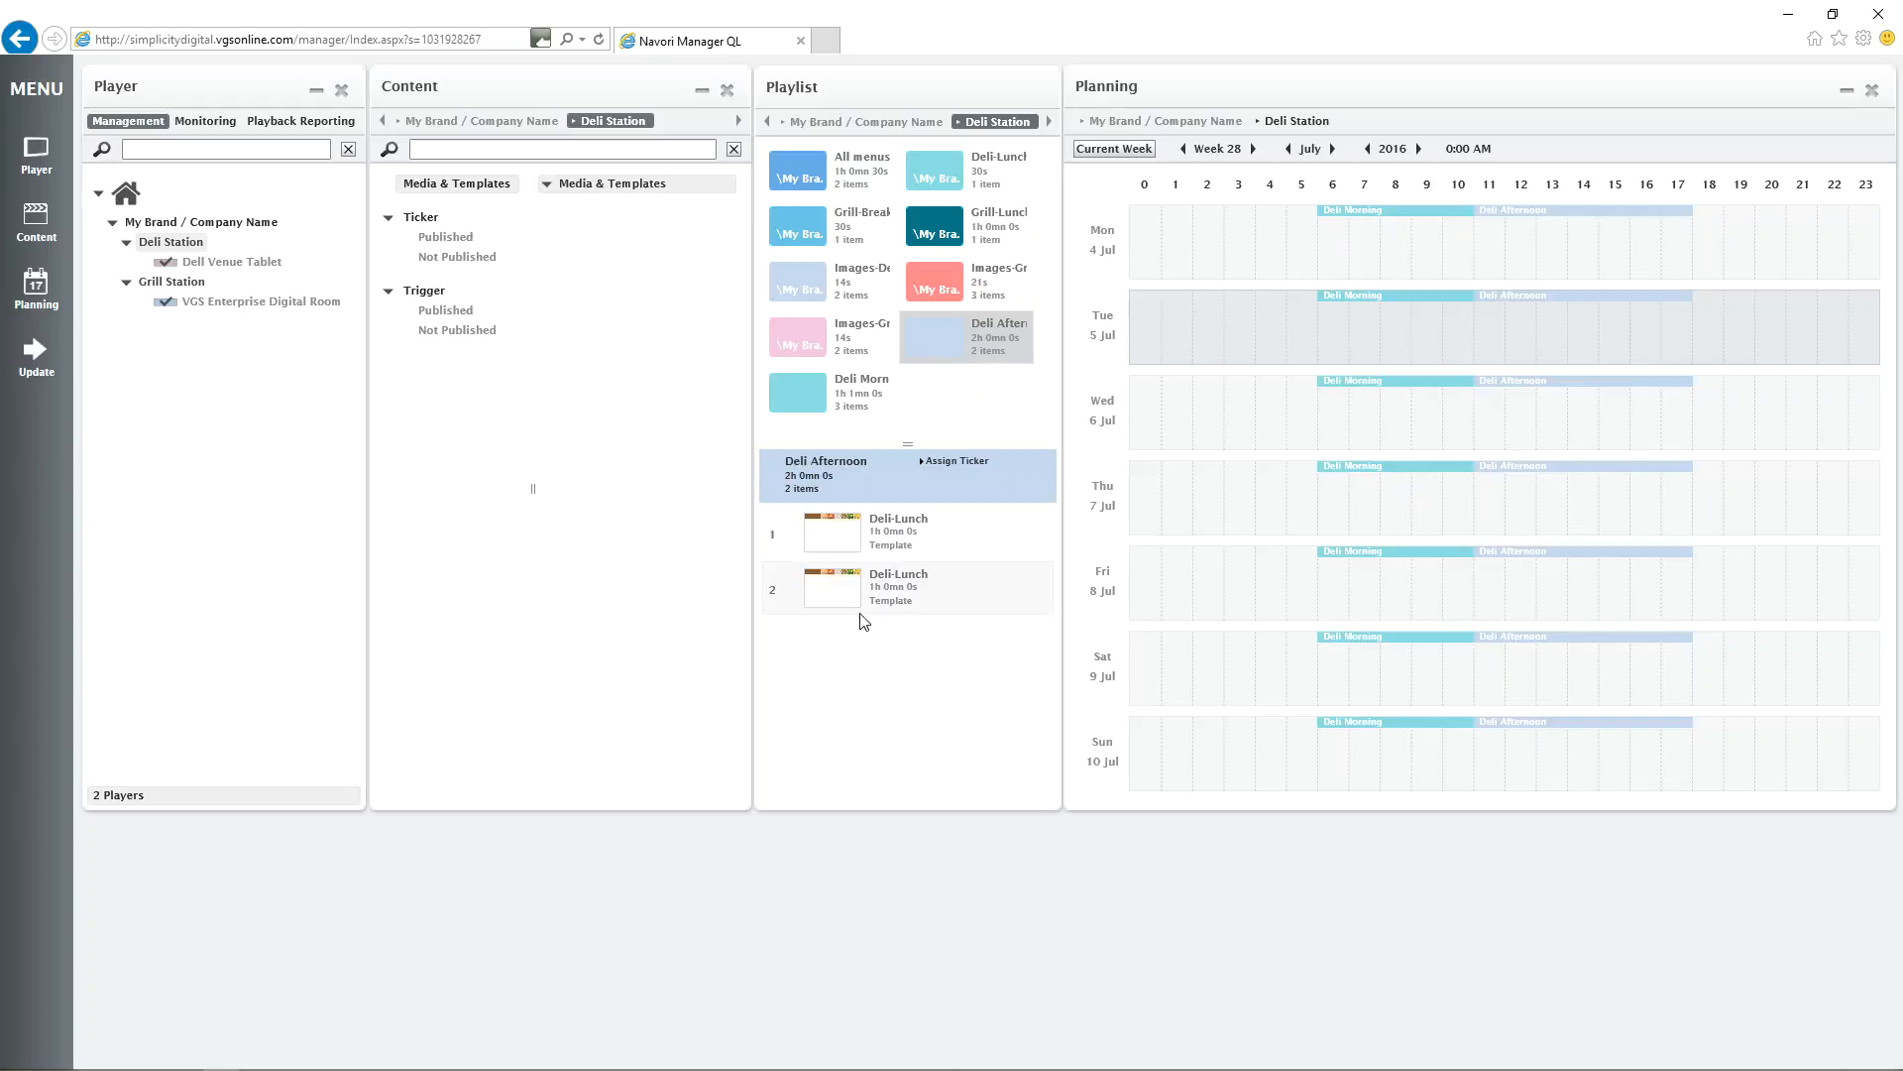
click(522, 121)
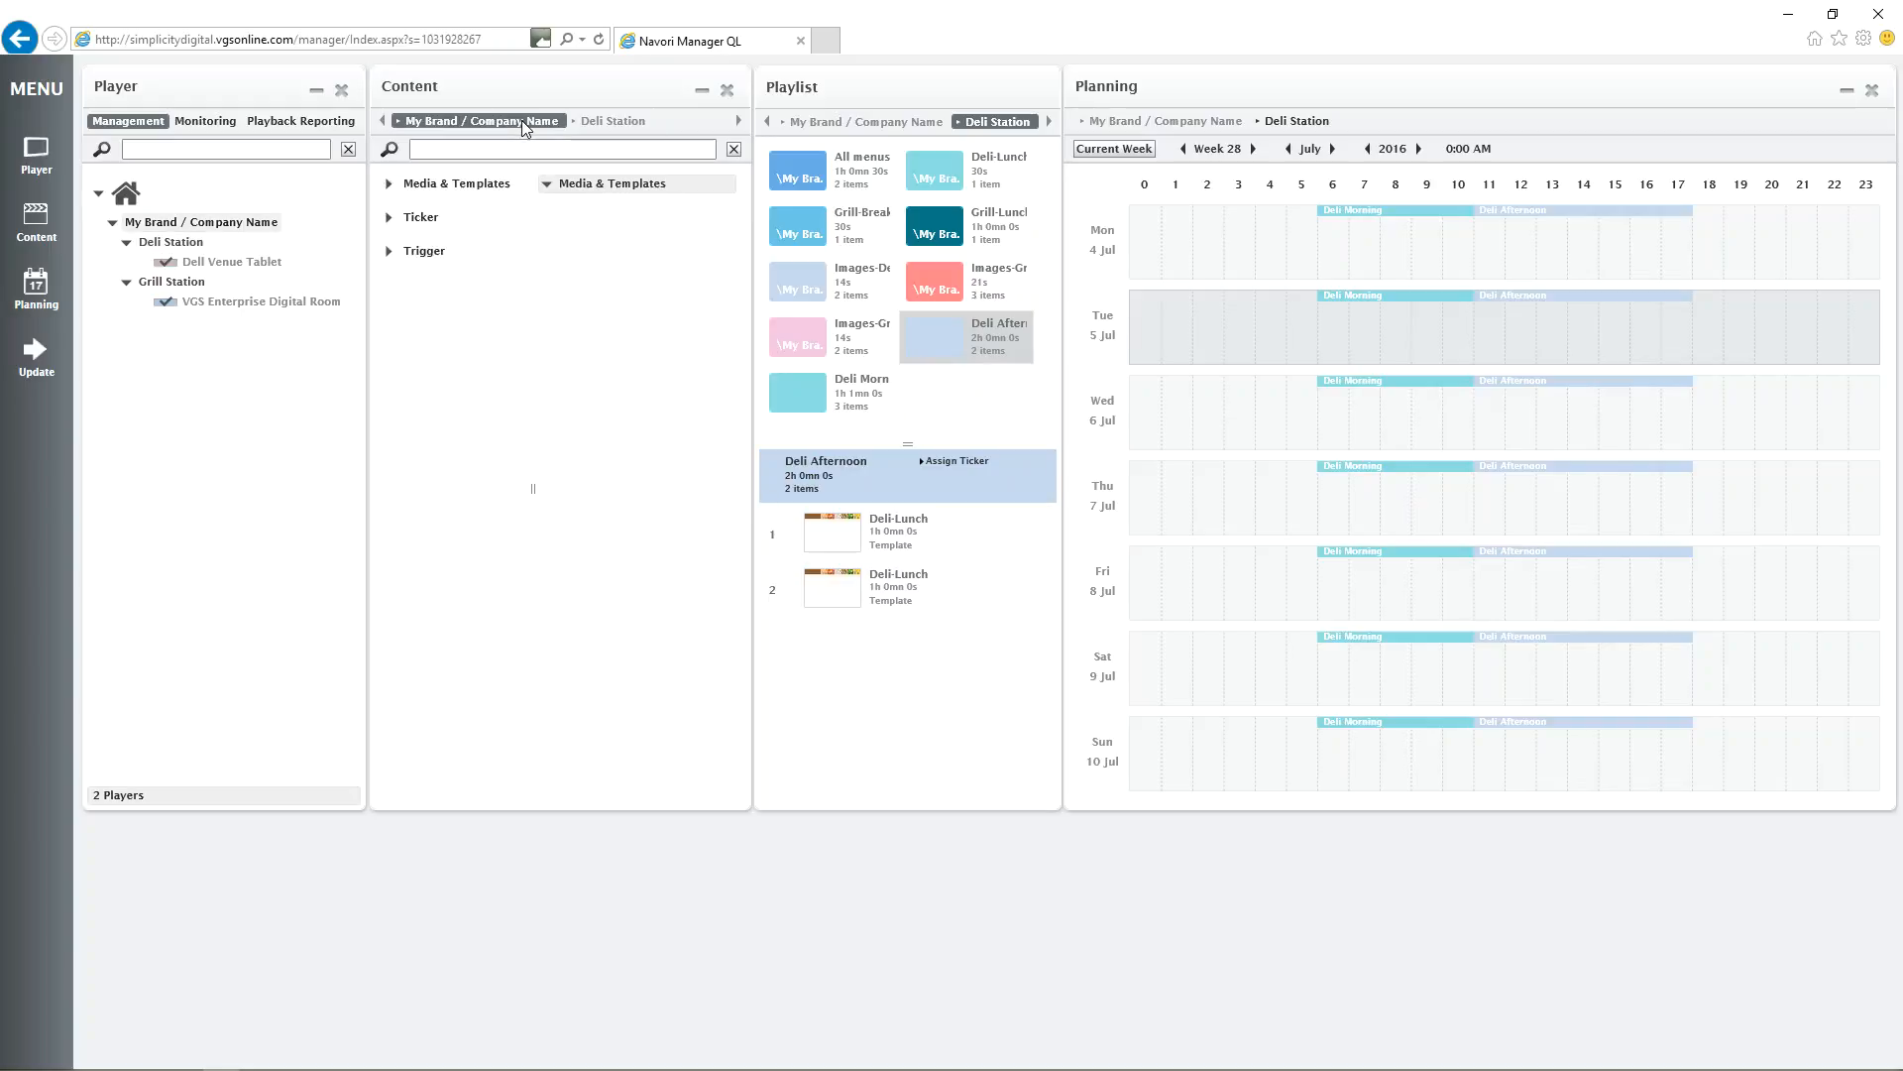
click(455, 240)
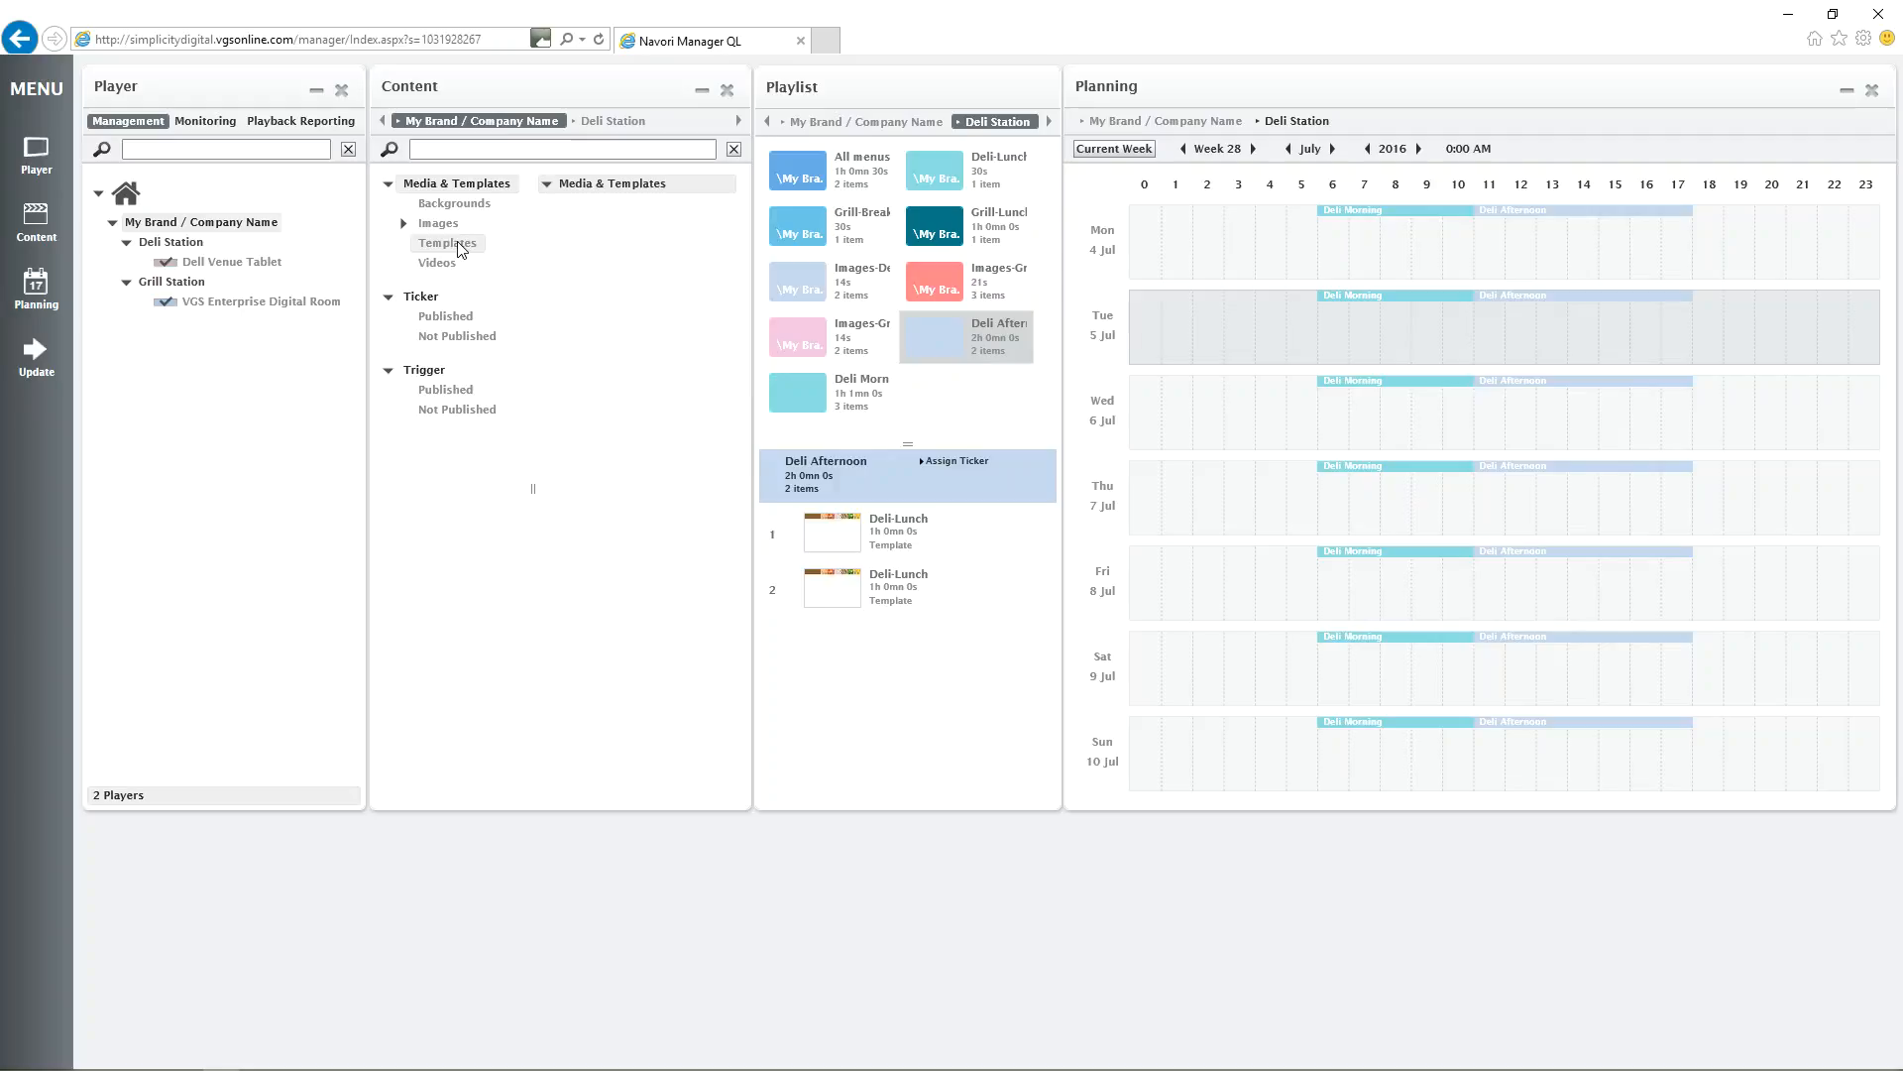
drag(595, 442, 823, 674)
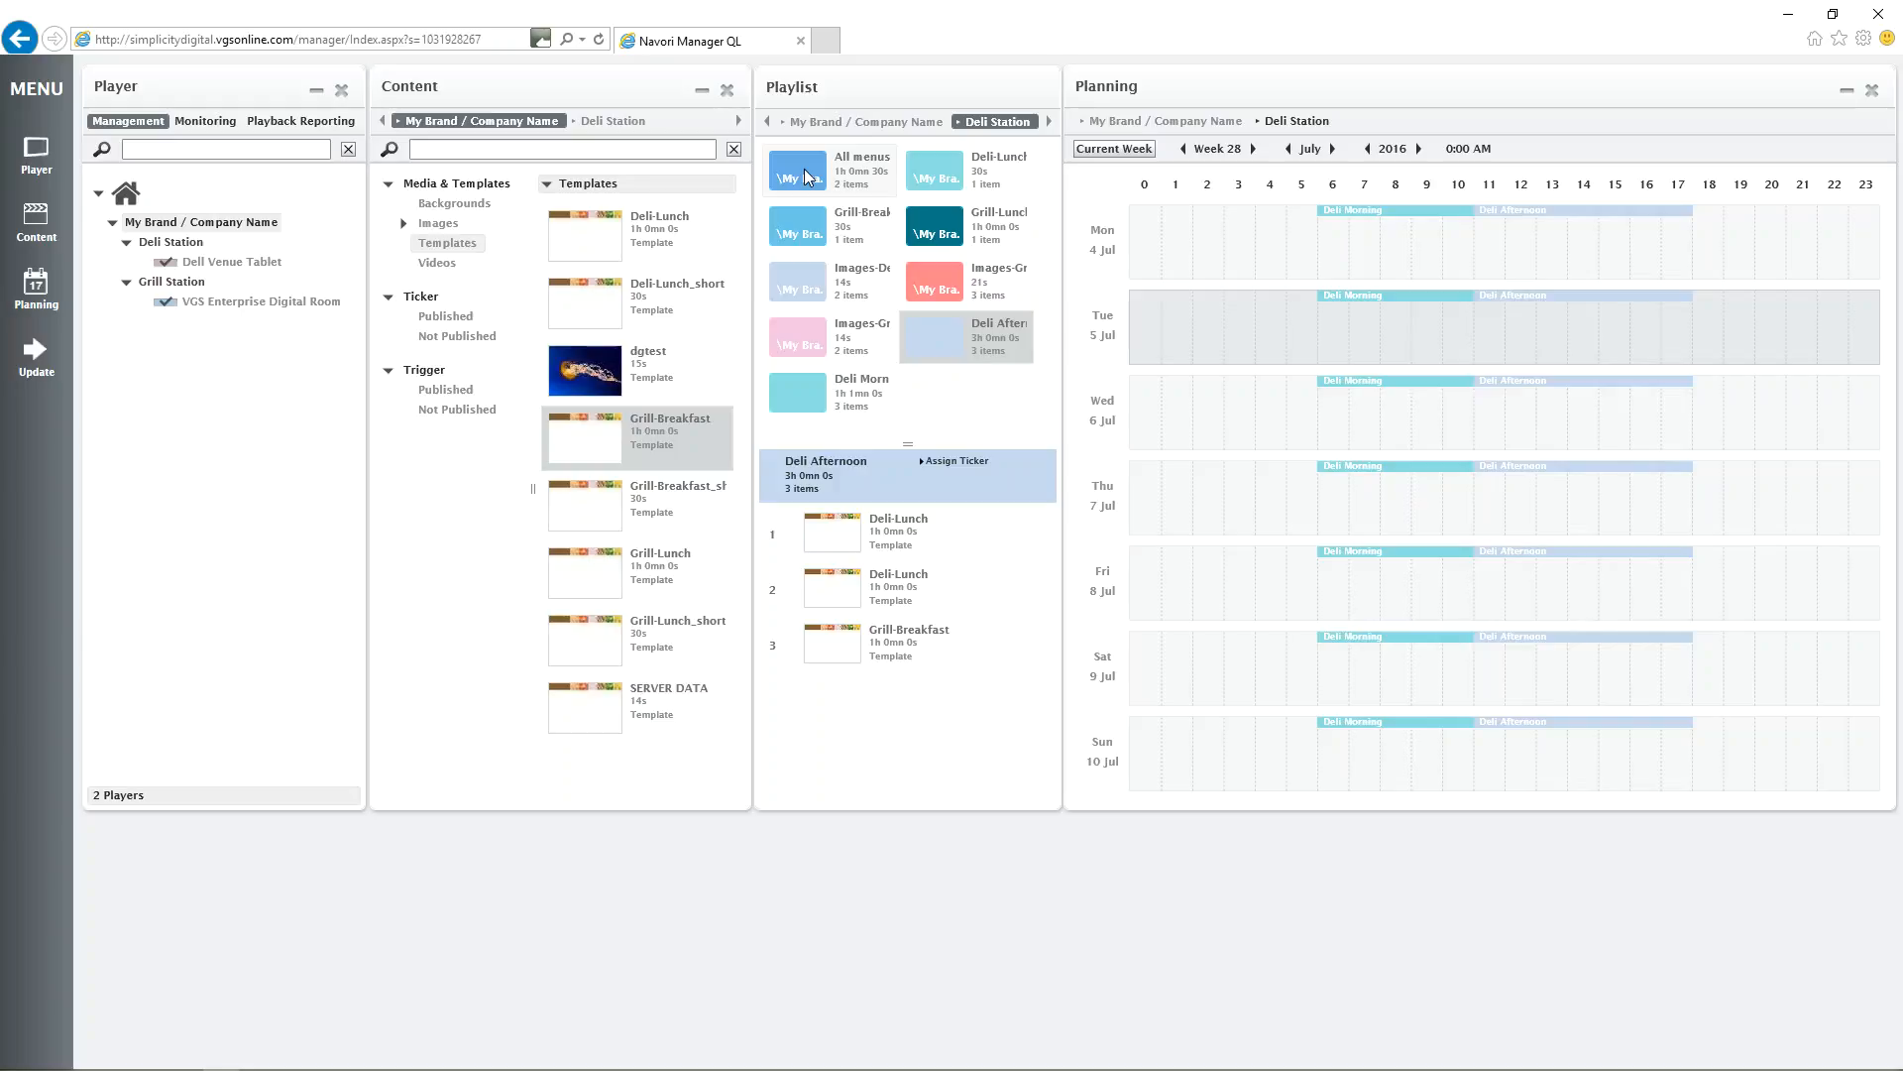
Send an immediate Restart Playlist update to only the VGS Enterprise Digital Room player and close the update window.
click(38, 359)
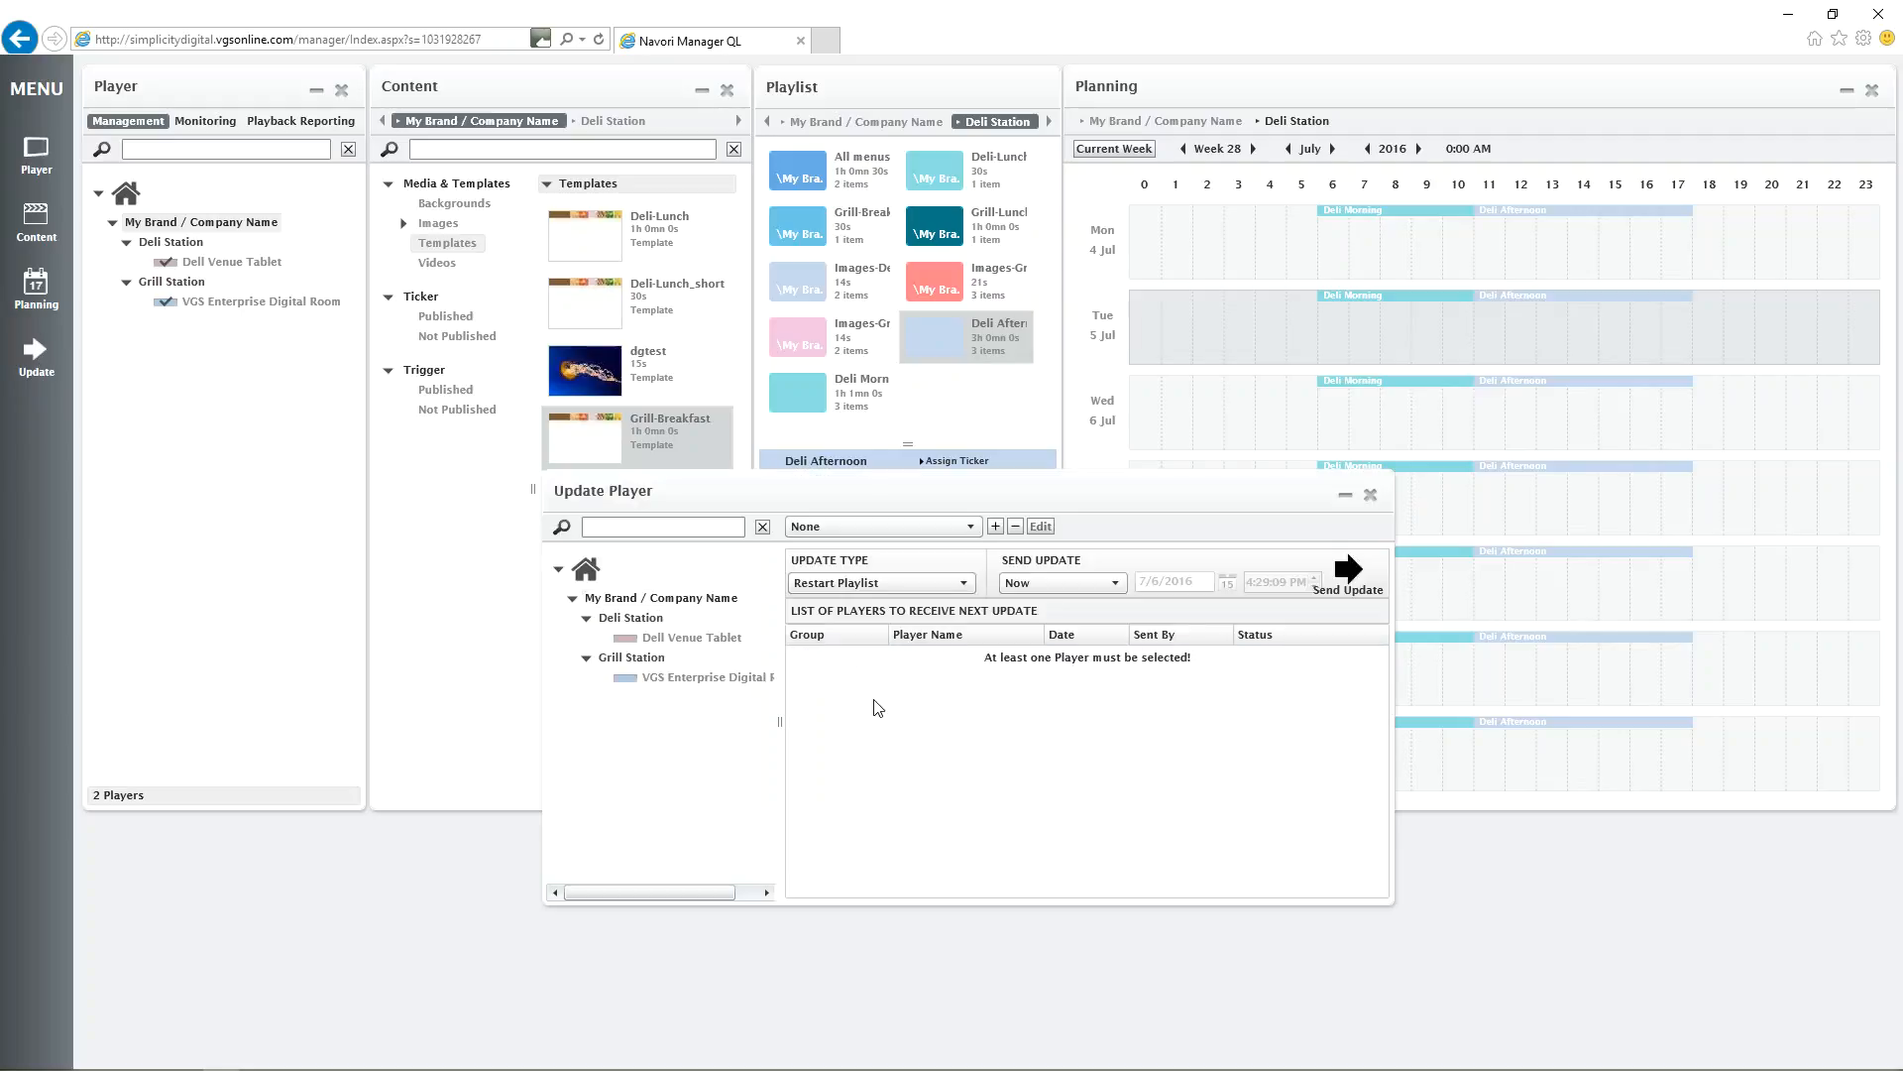
click(627, 678)
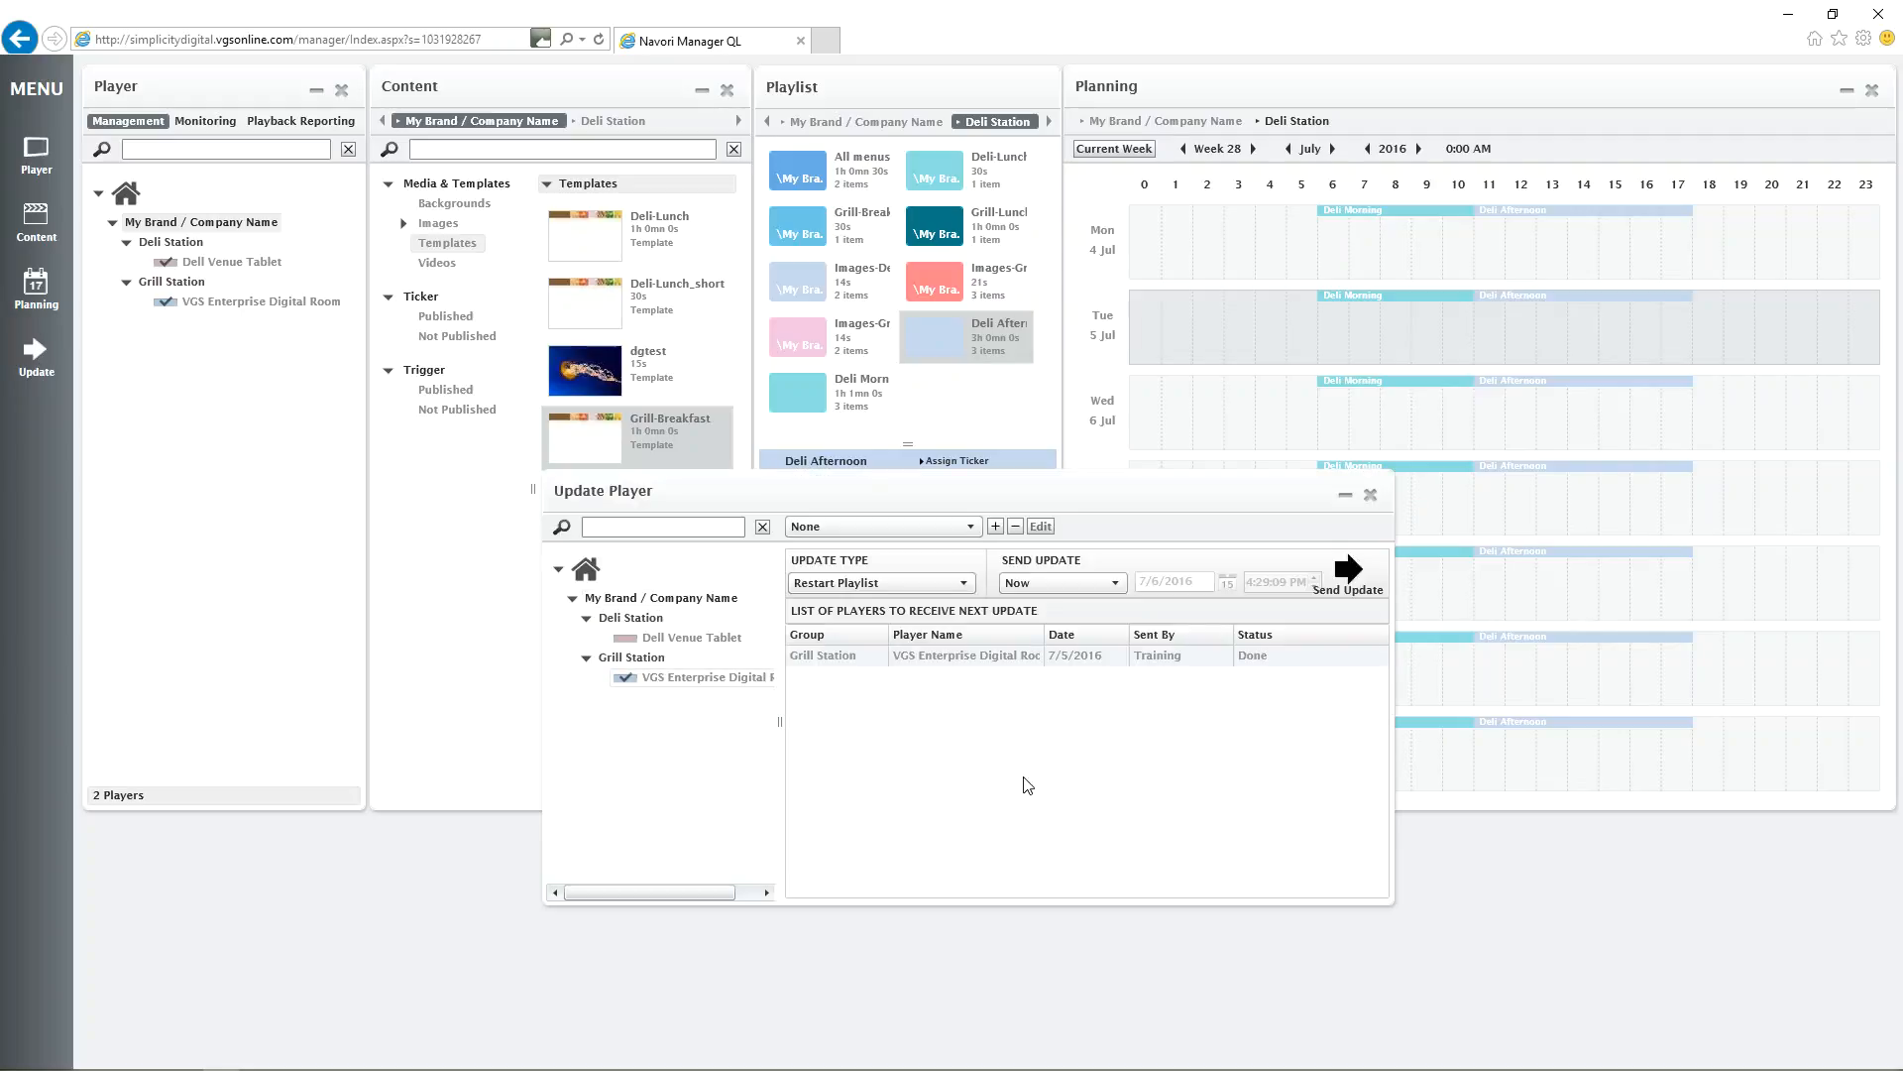
click(1348, 573)
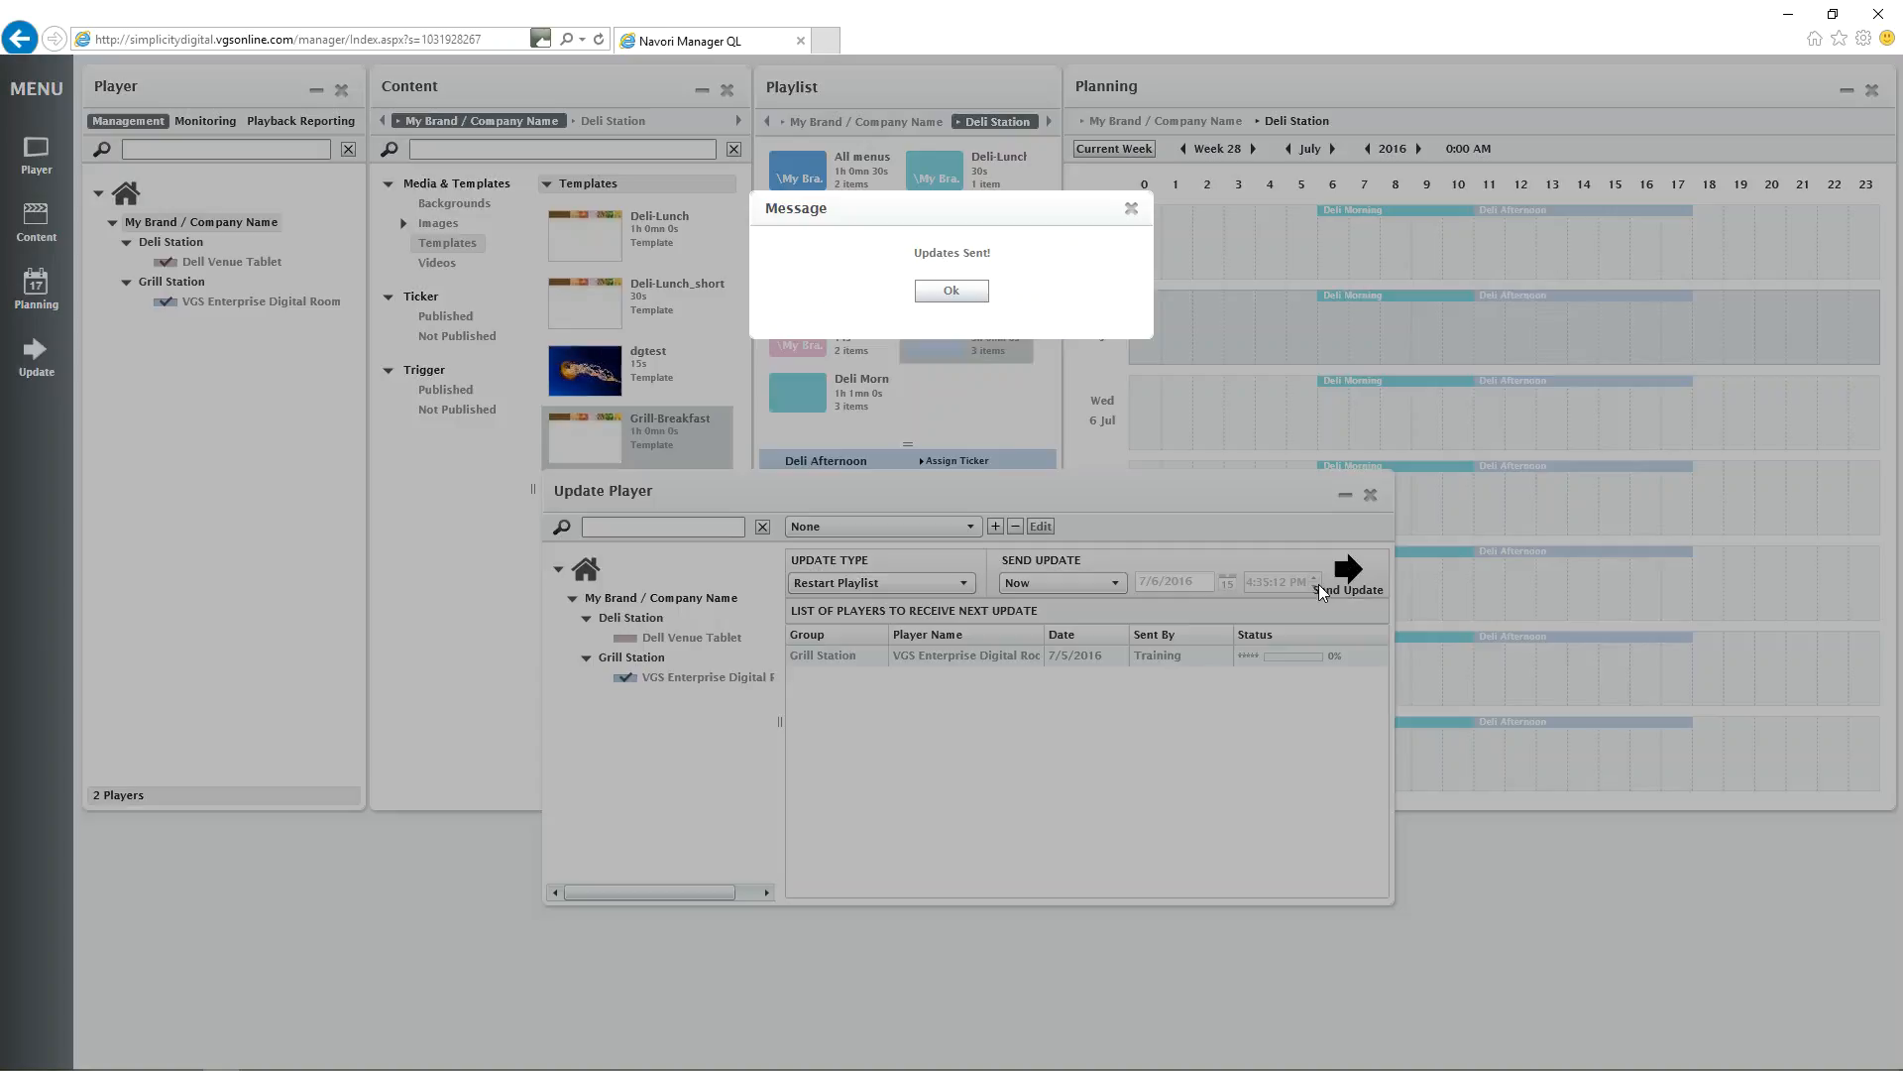
click(950, 291)
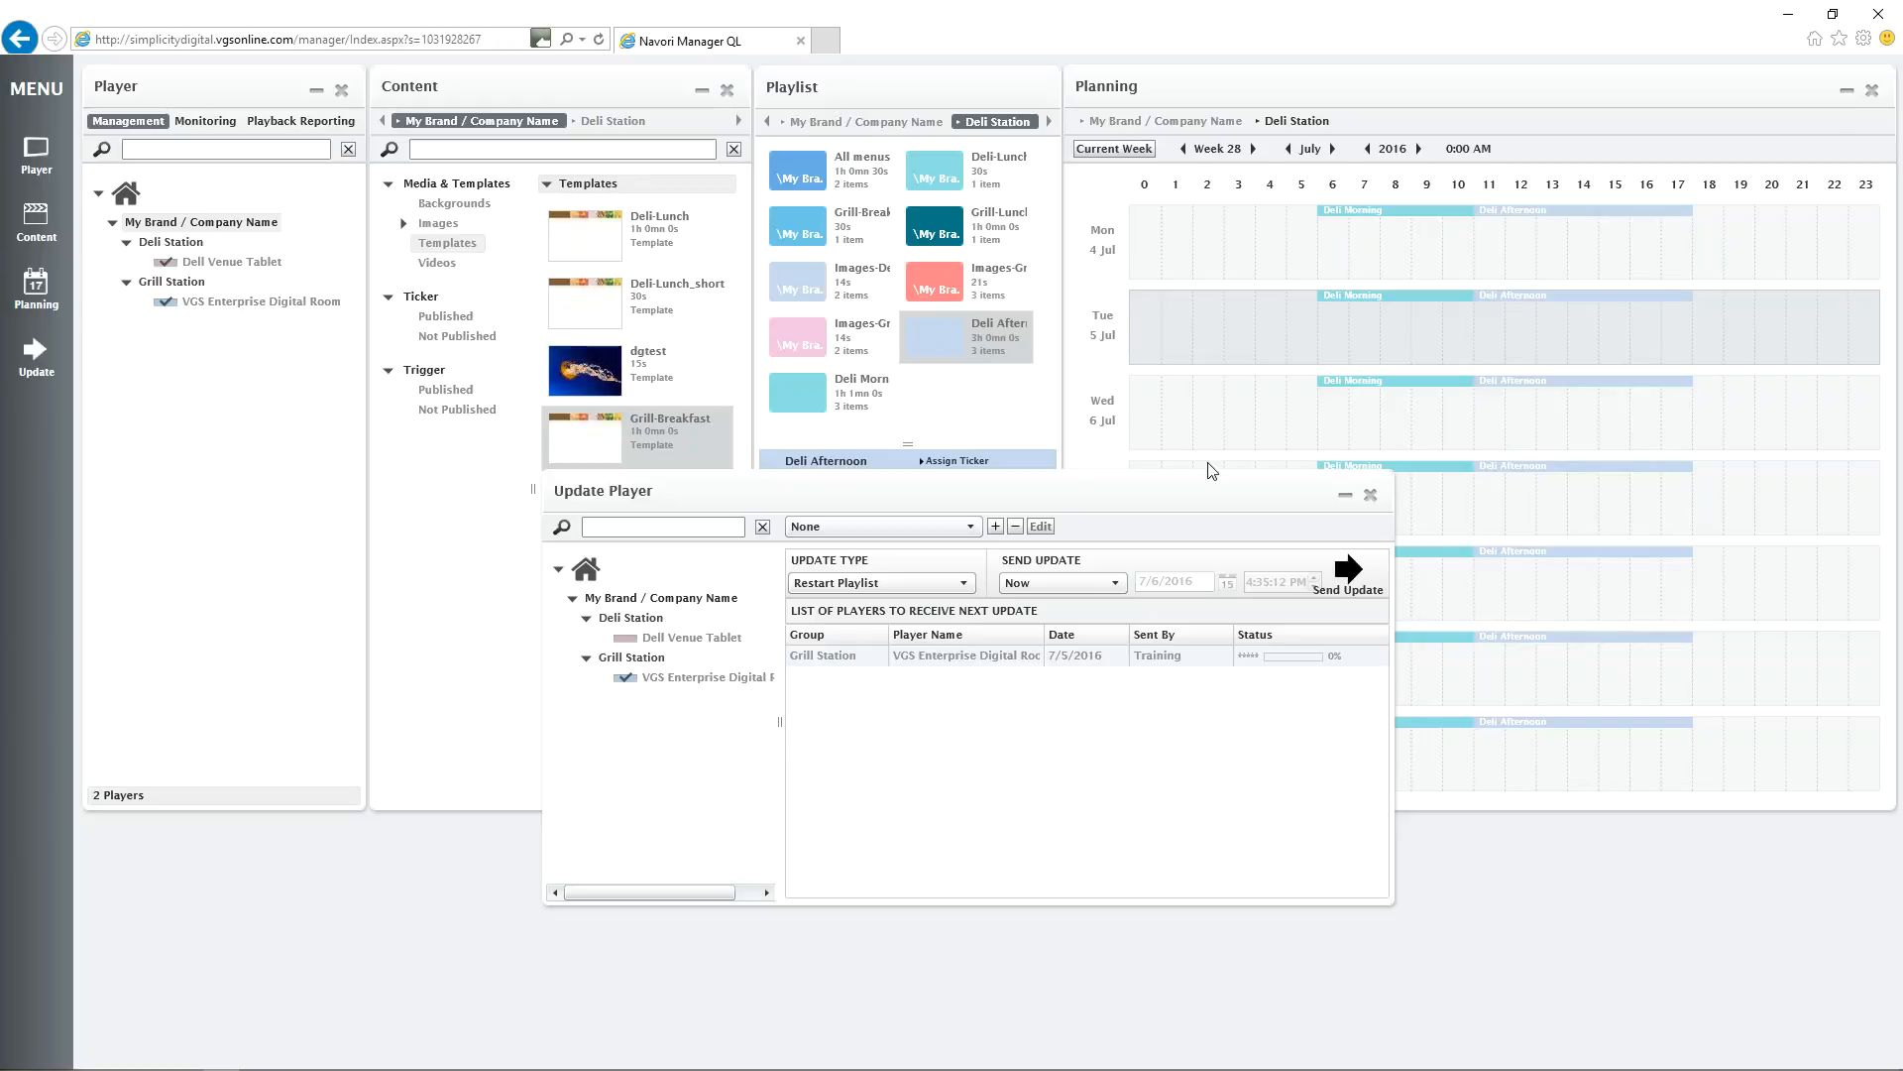
click(1368, 493)
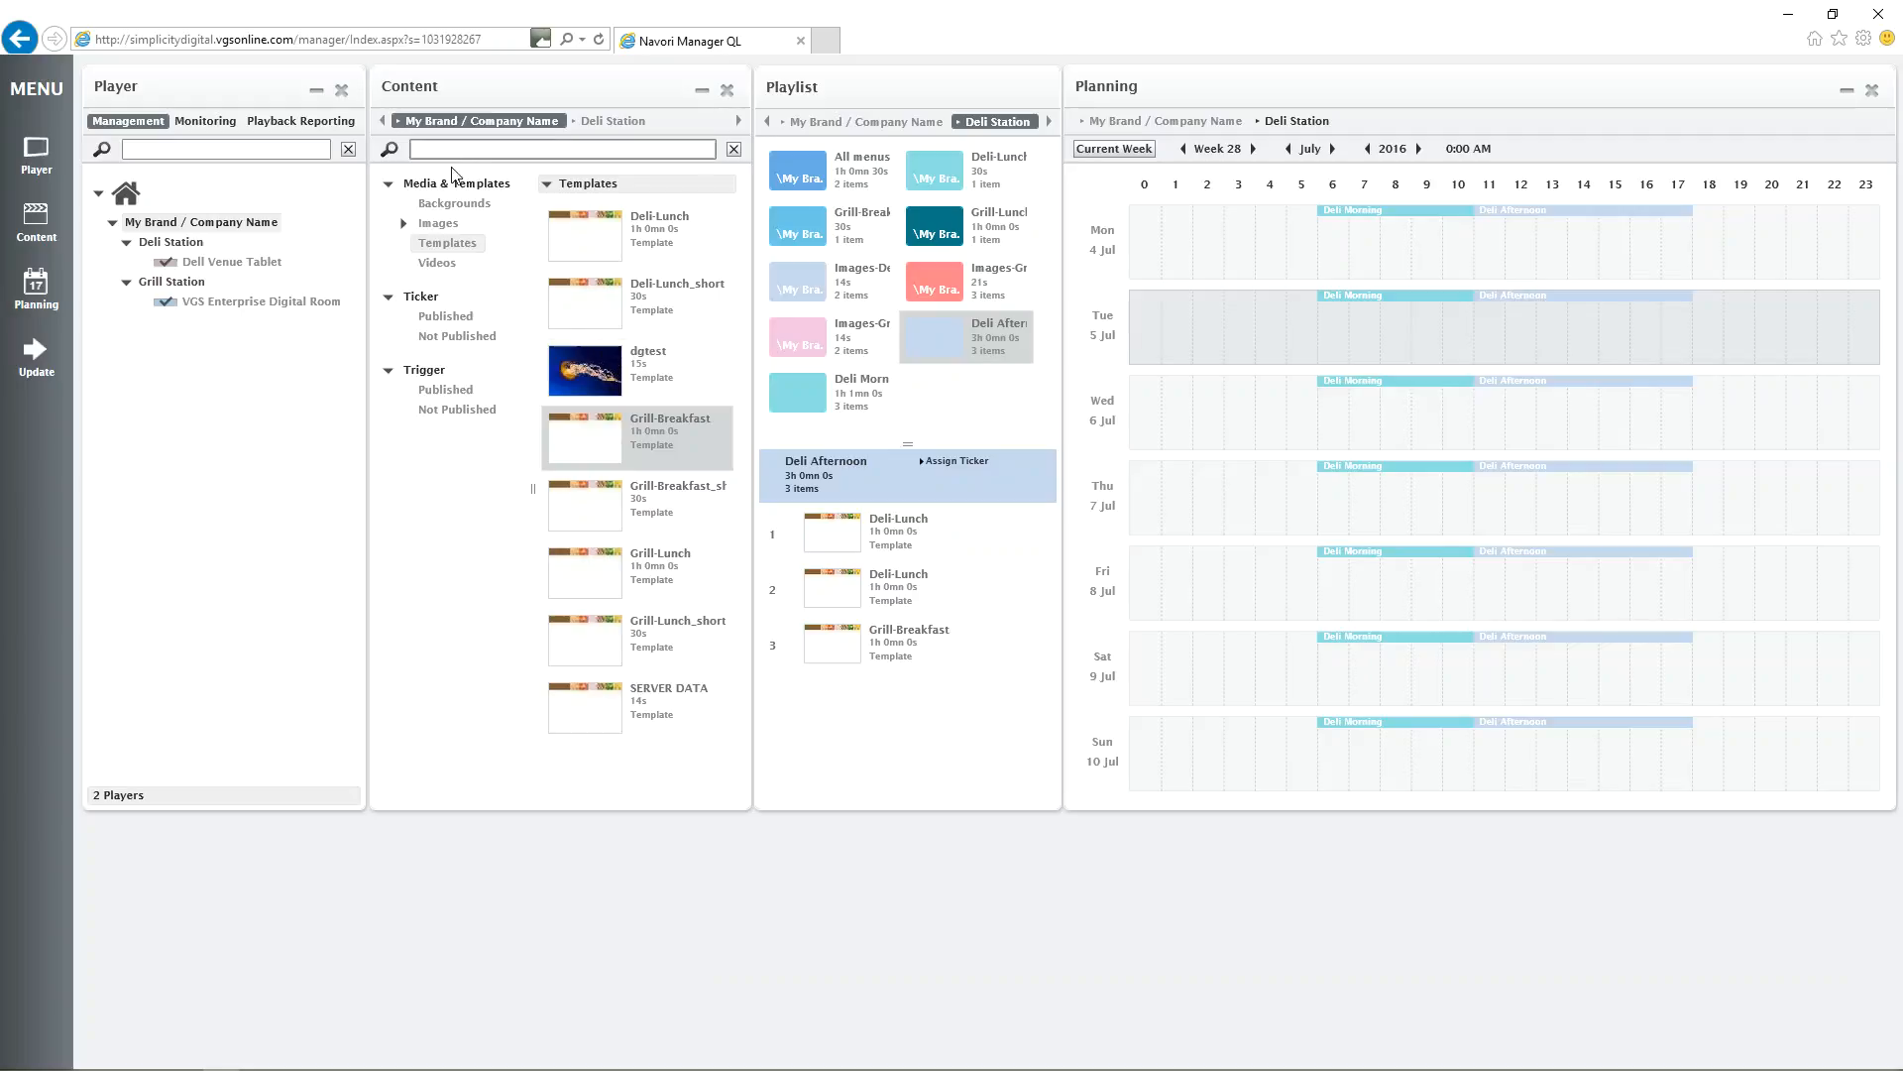
Add the MAP image from the Pictures > Work > AAAA folder as new media in the company-level Media & Templates folder.
click(426, 187)
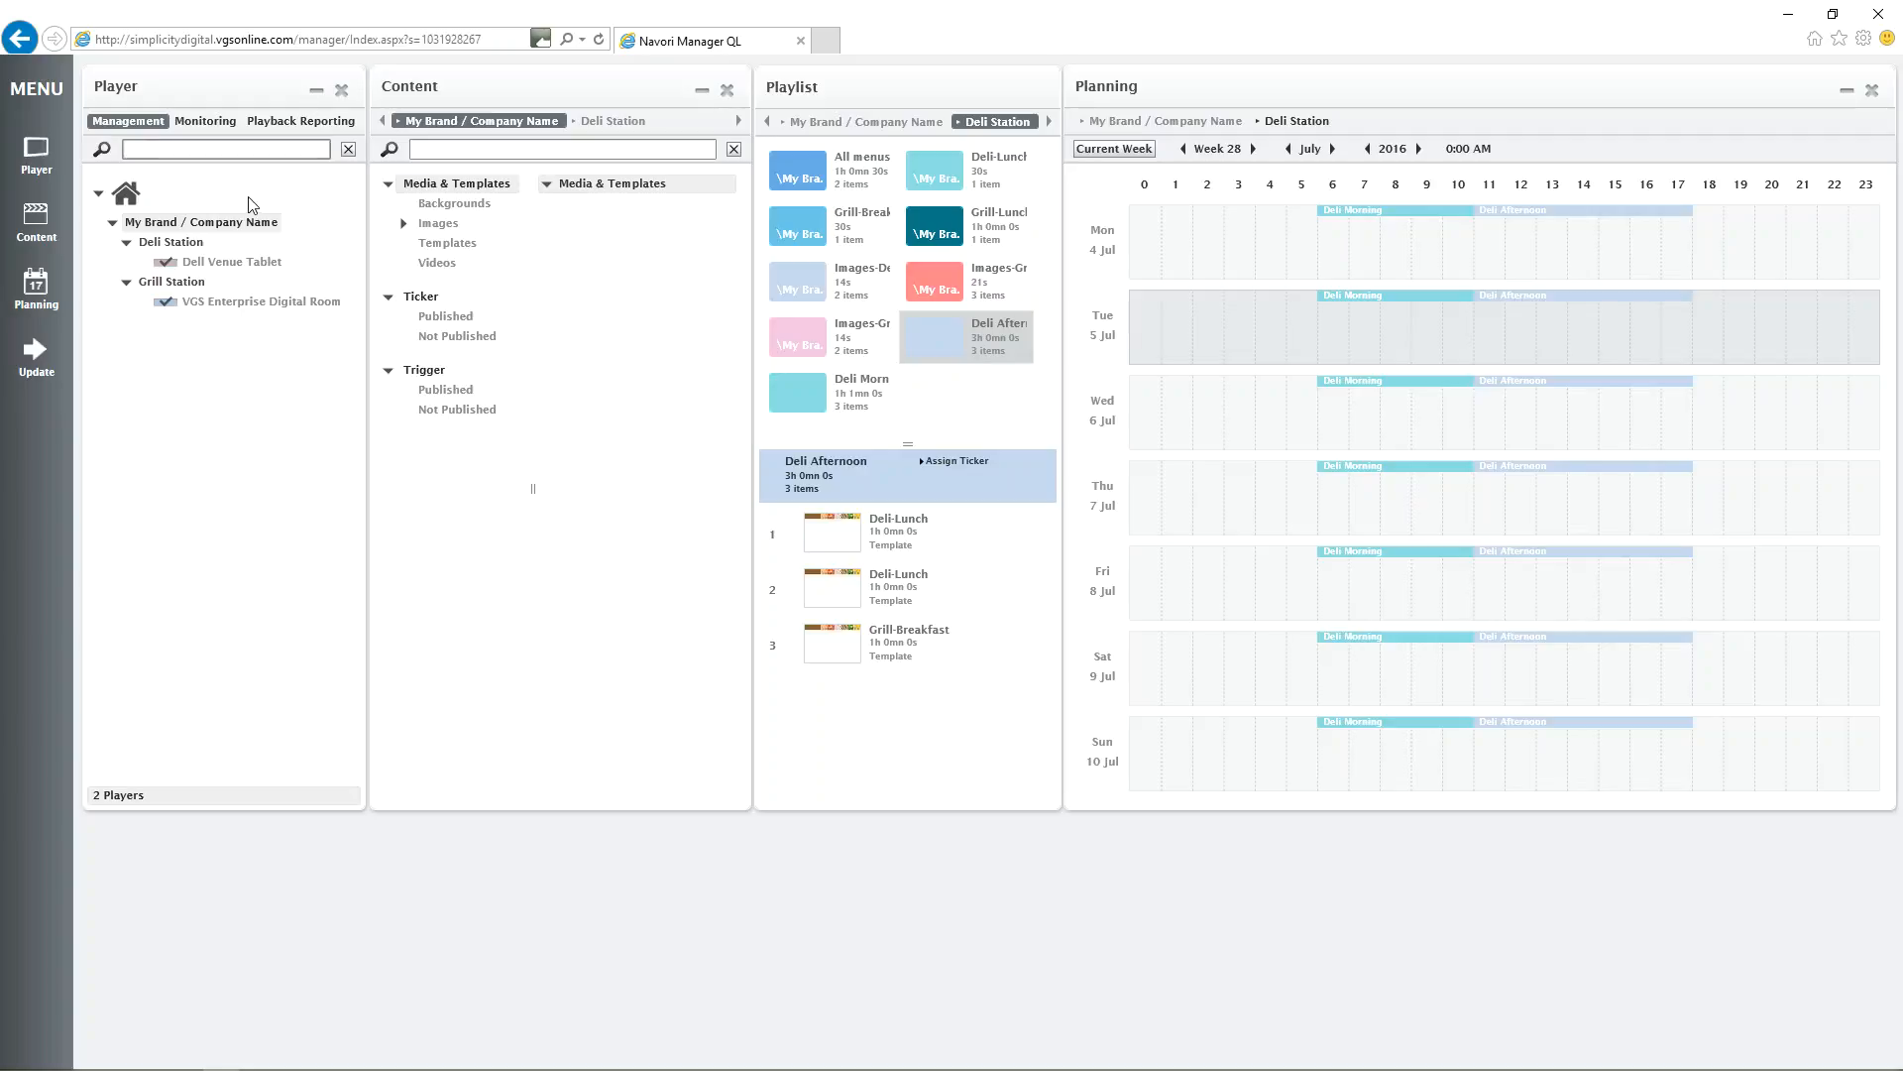
right_click(624, 232)
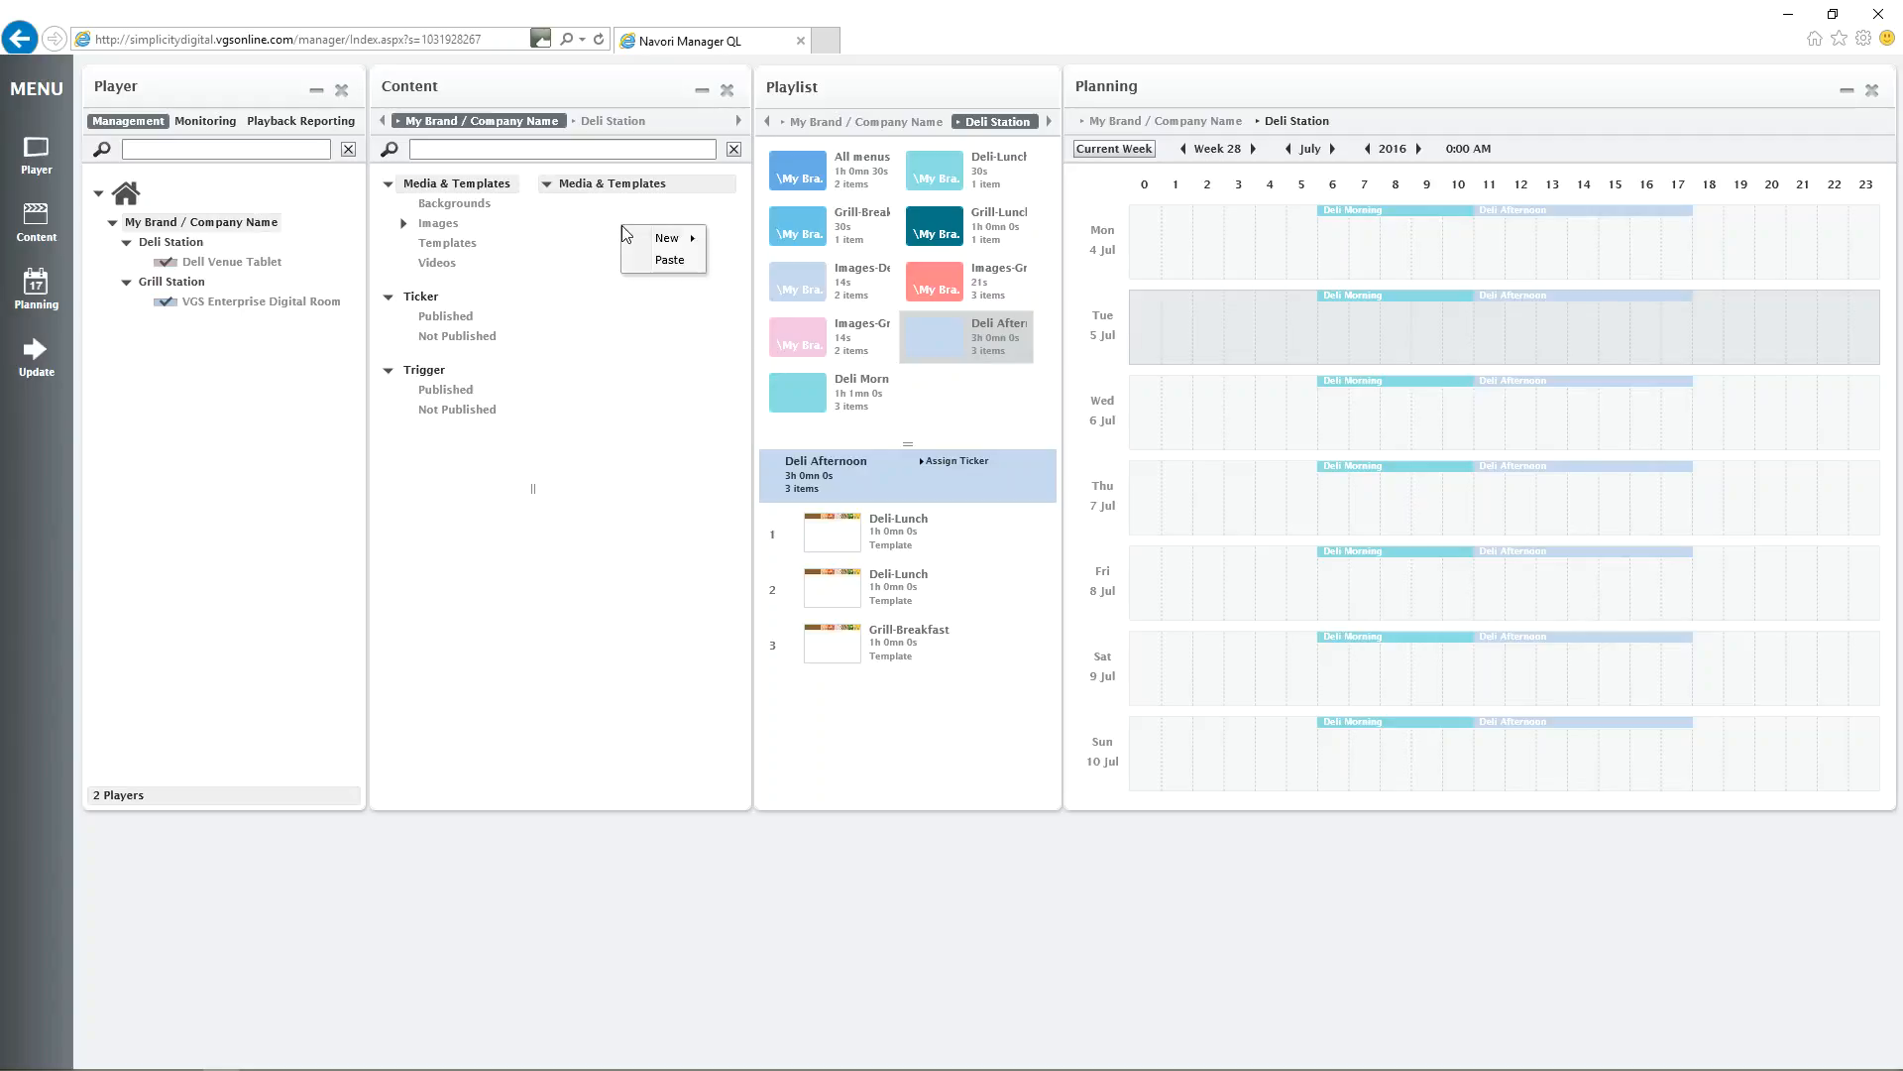
mouse_move(664, 247)
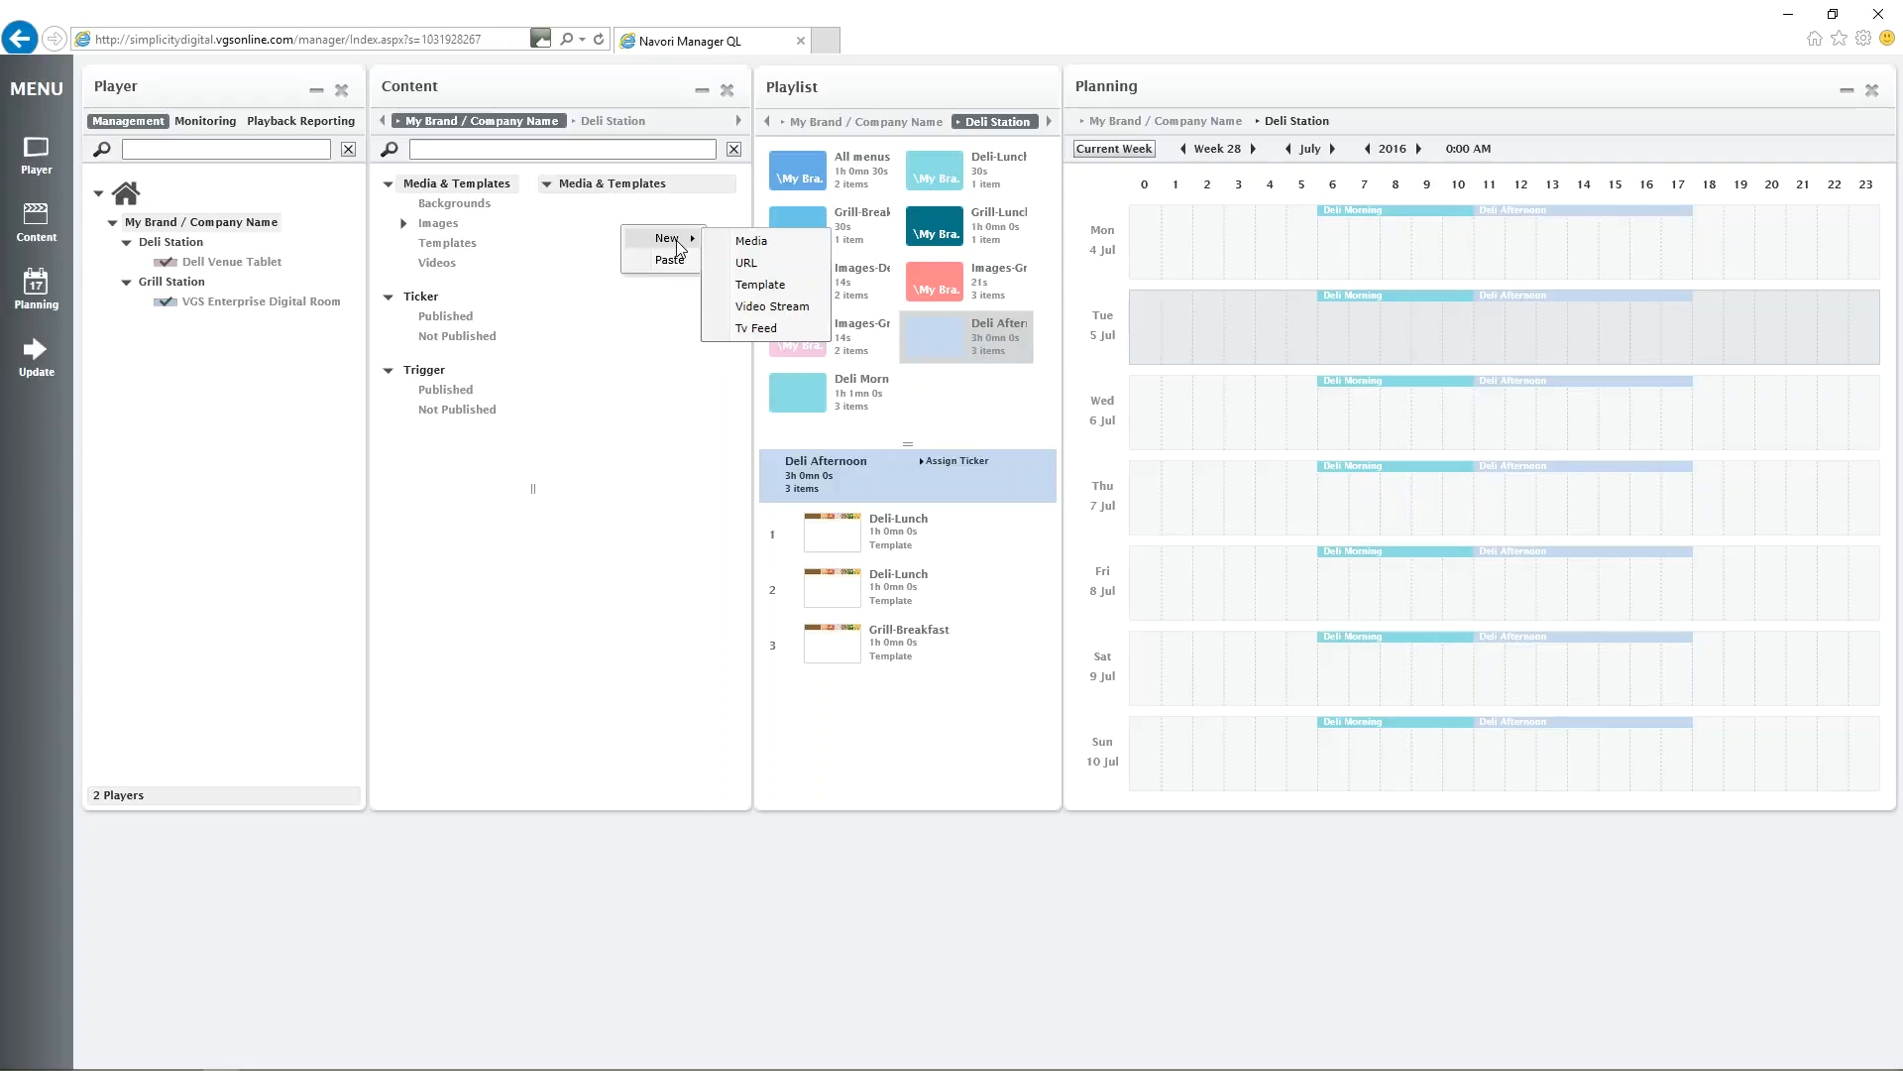
click(744, 244)
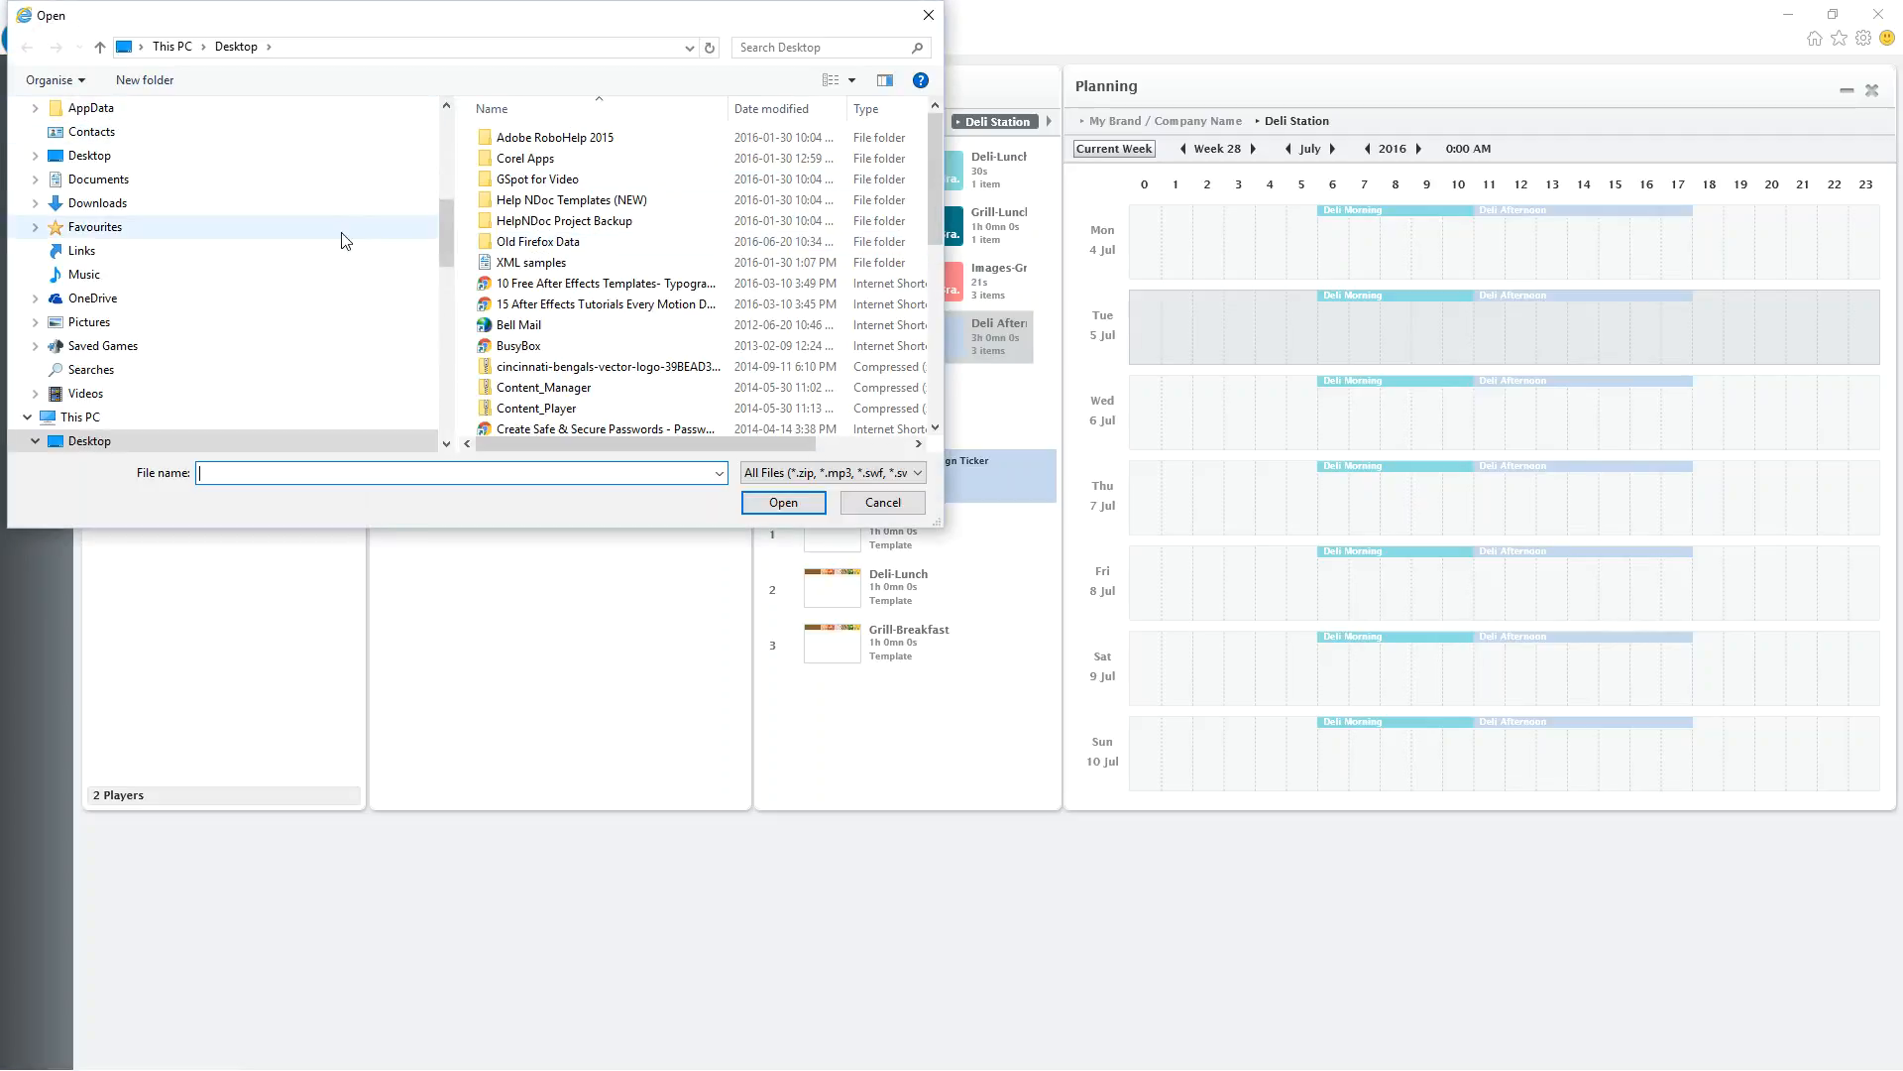
drag(442, 238, 428, 129)
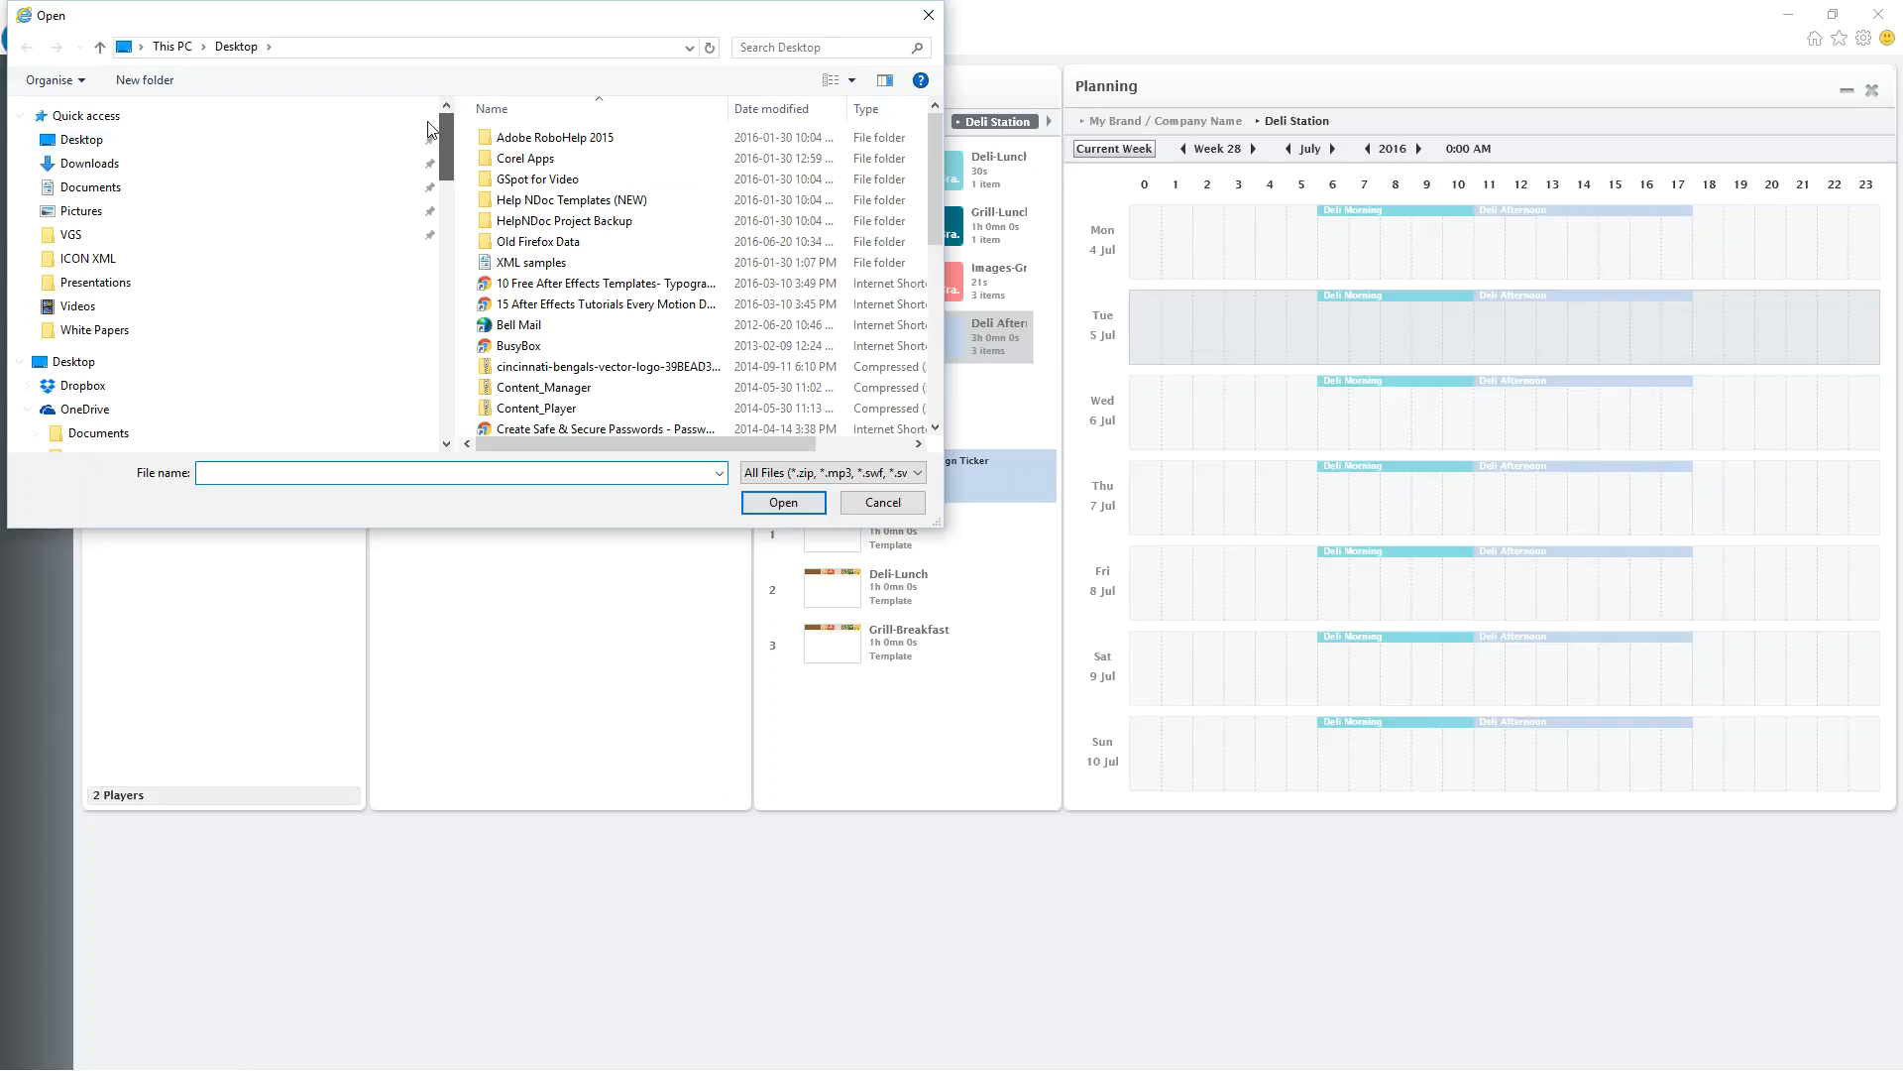
click(115, 211)
drag(934, 195, 930, 402)
double_click(847, 270)
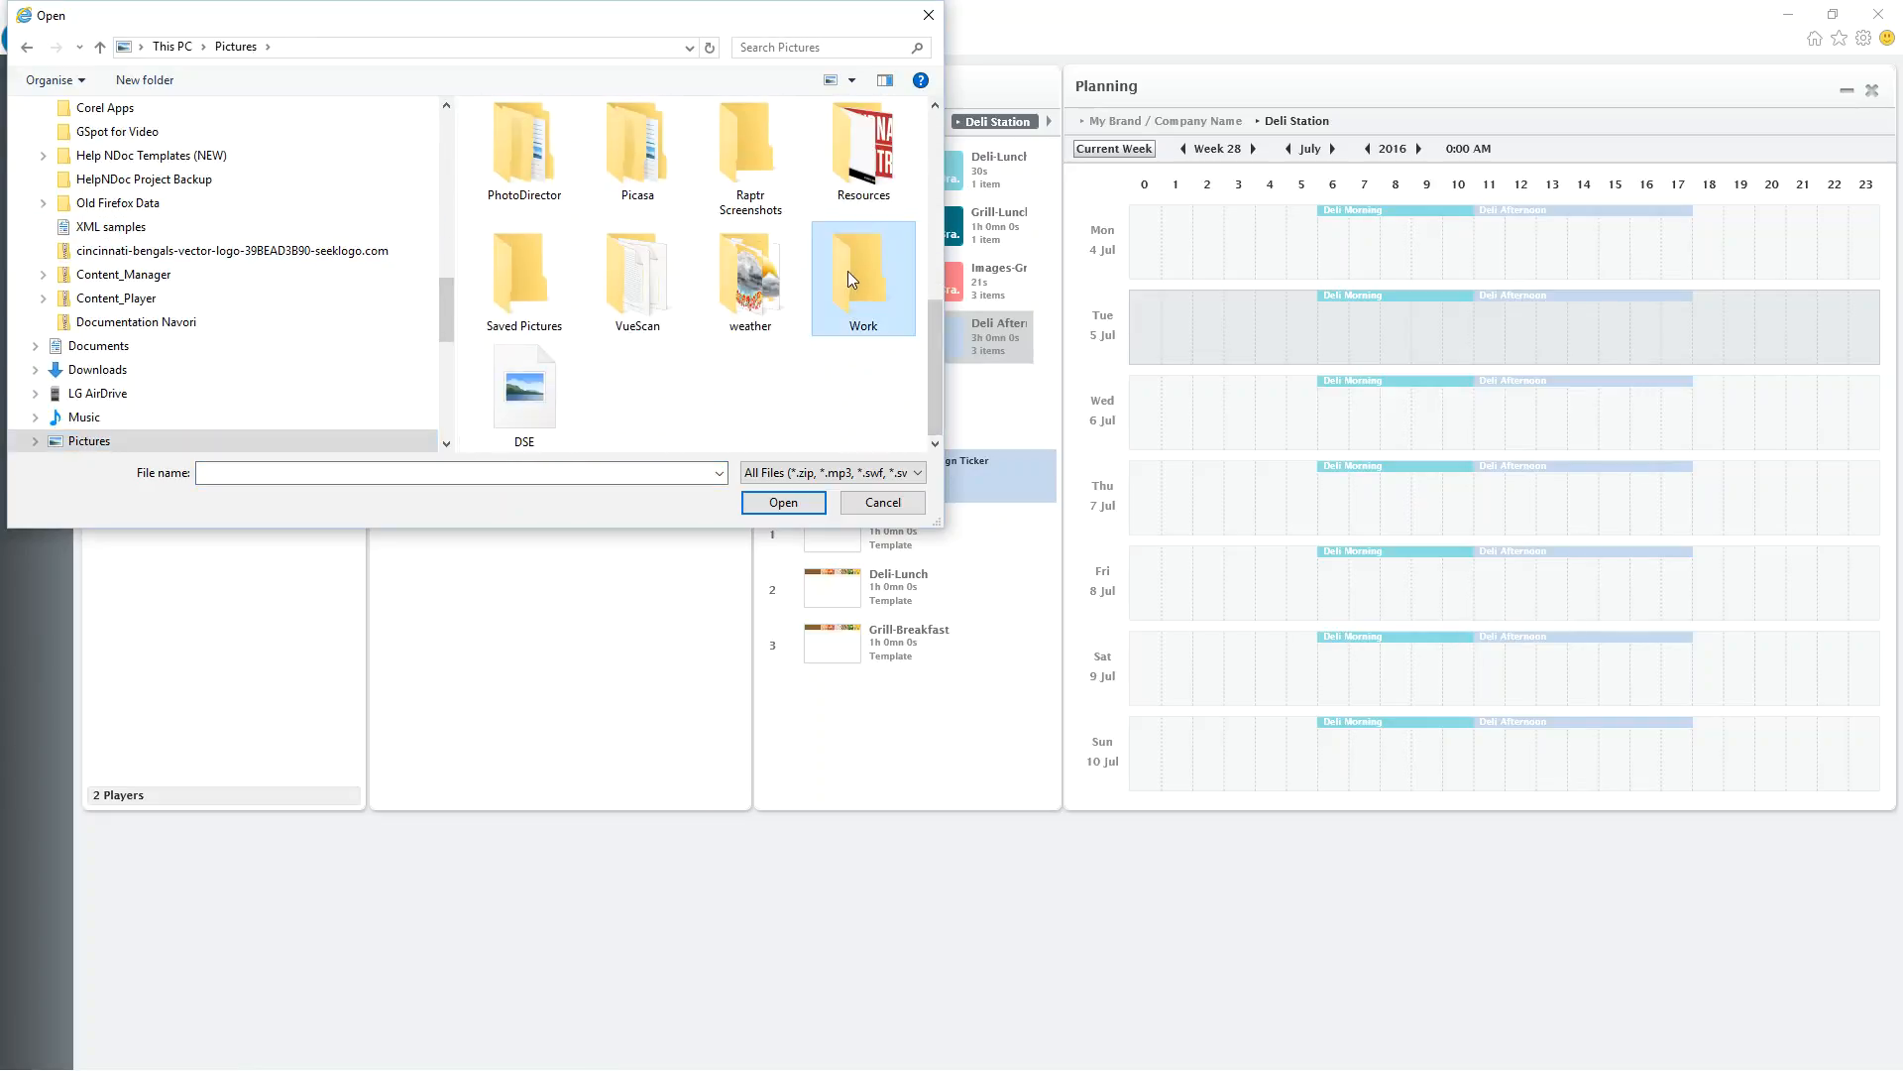
double_click(522, 159)
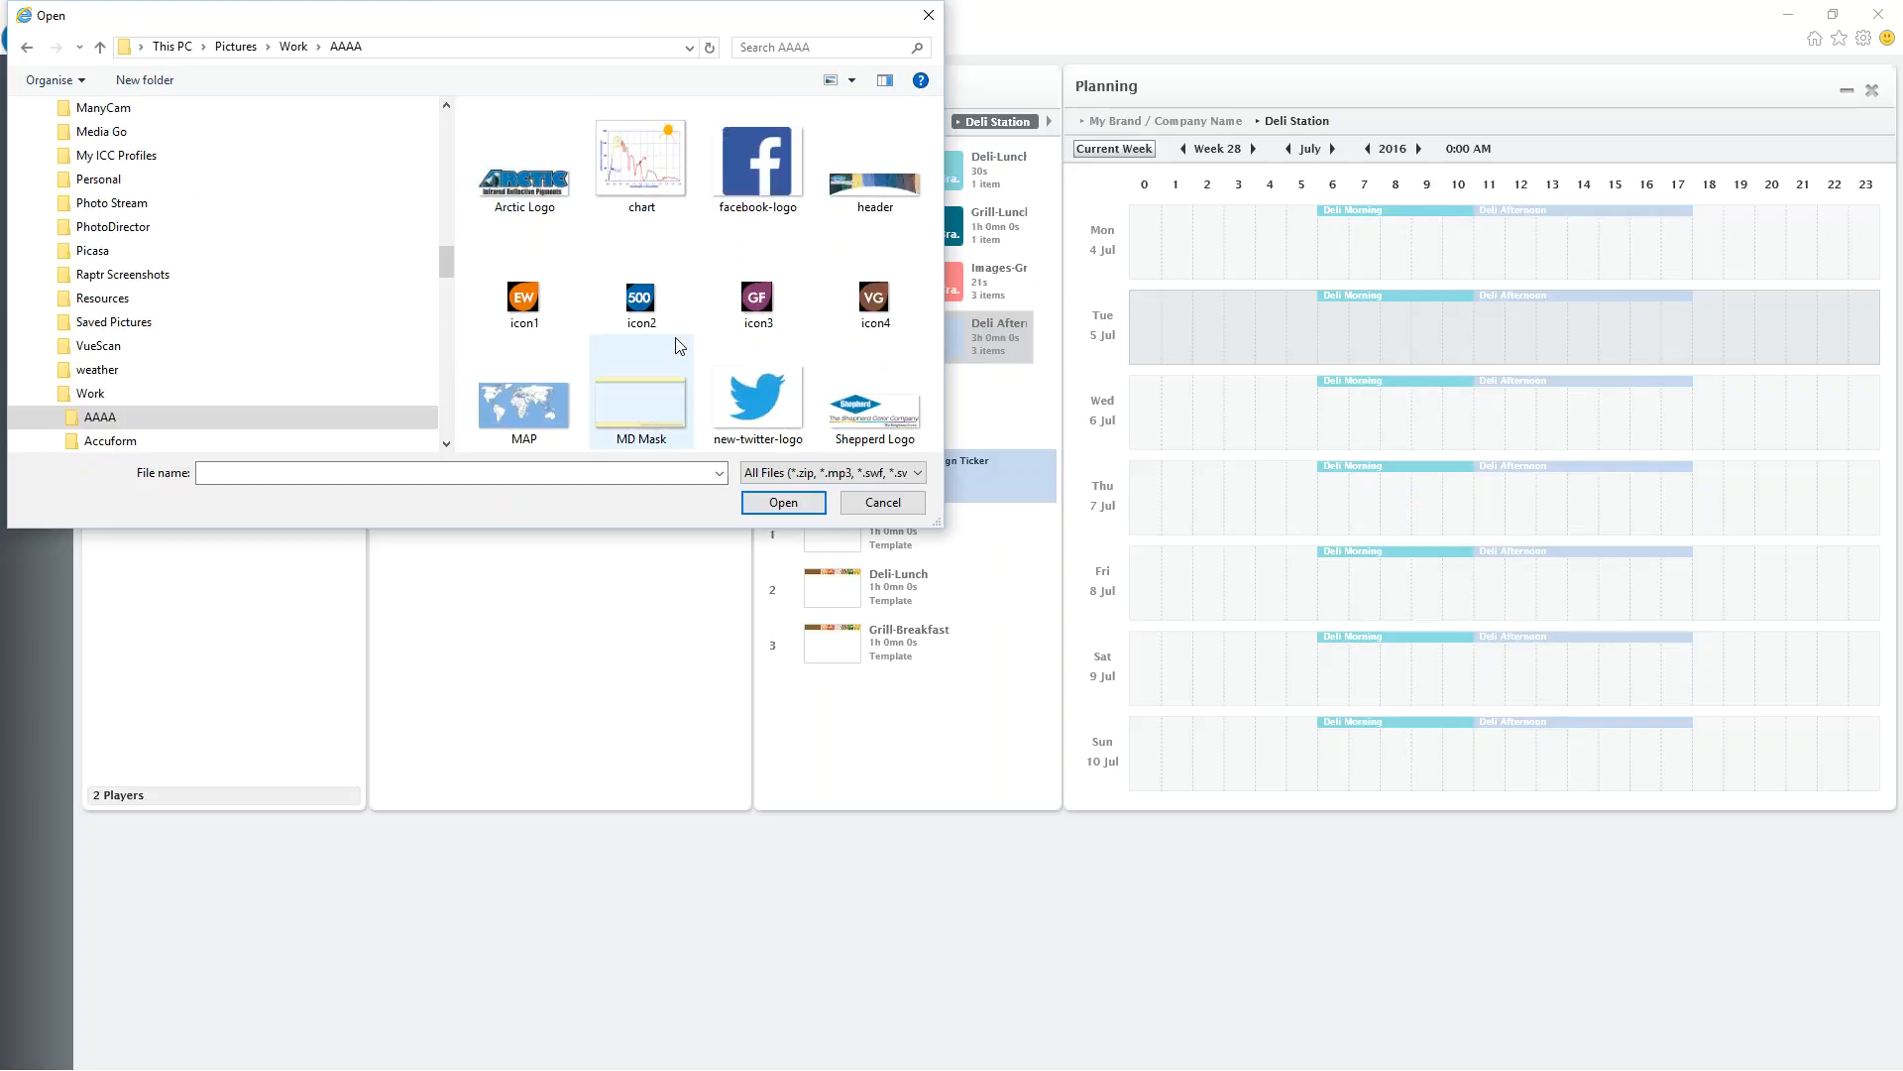
click(537, 409)
click(781, 502)
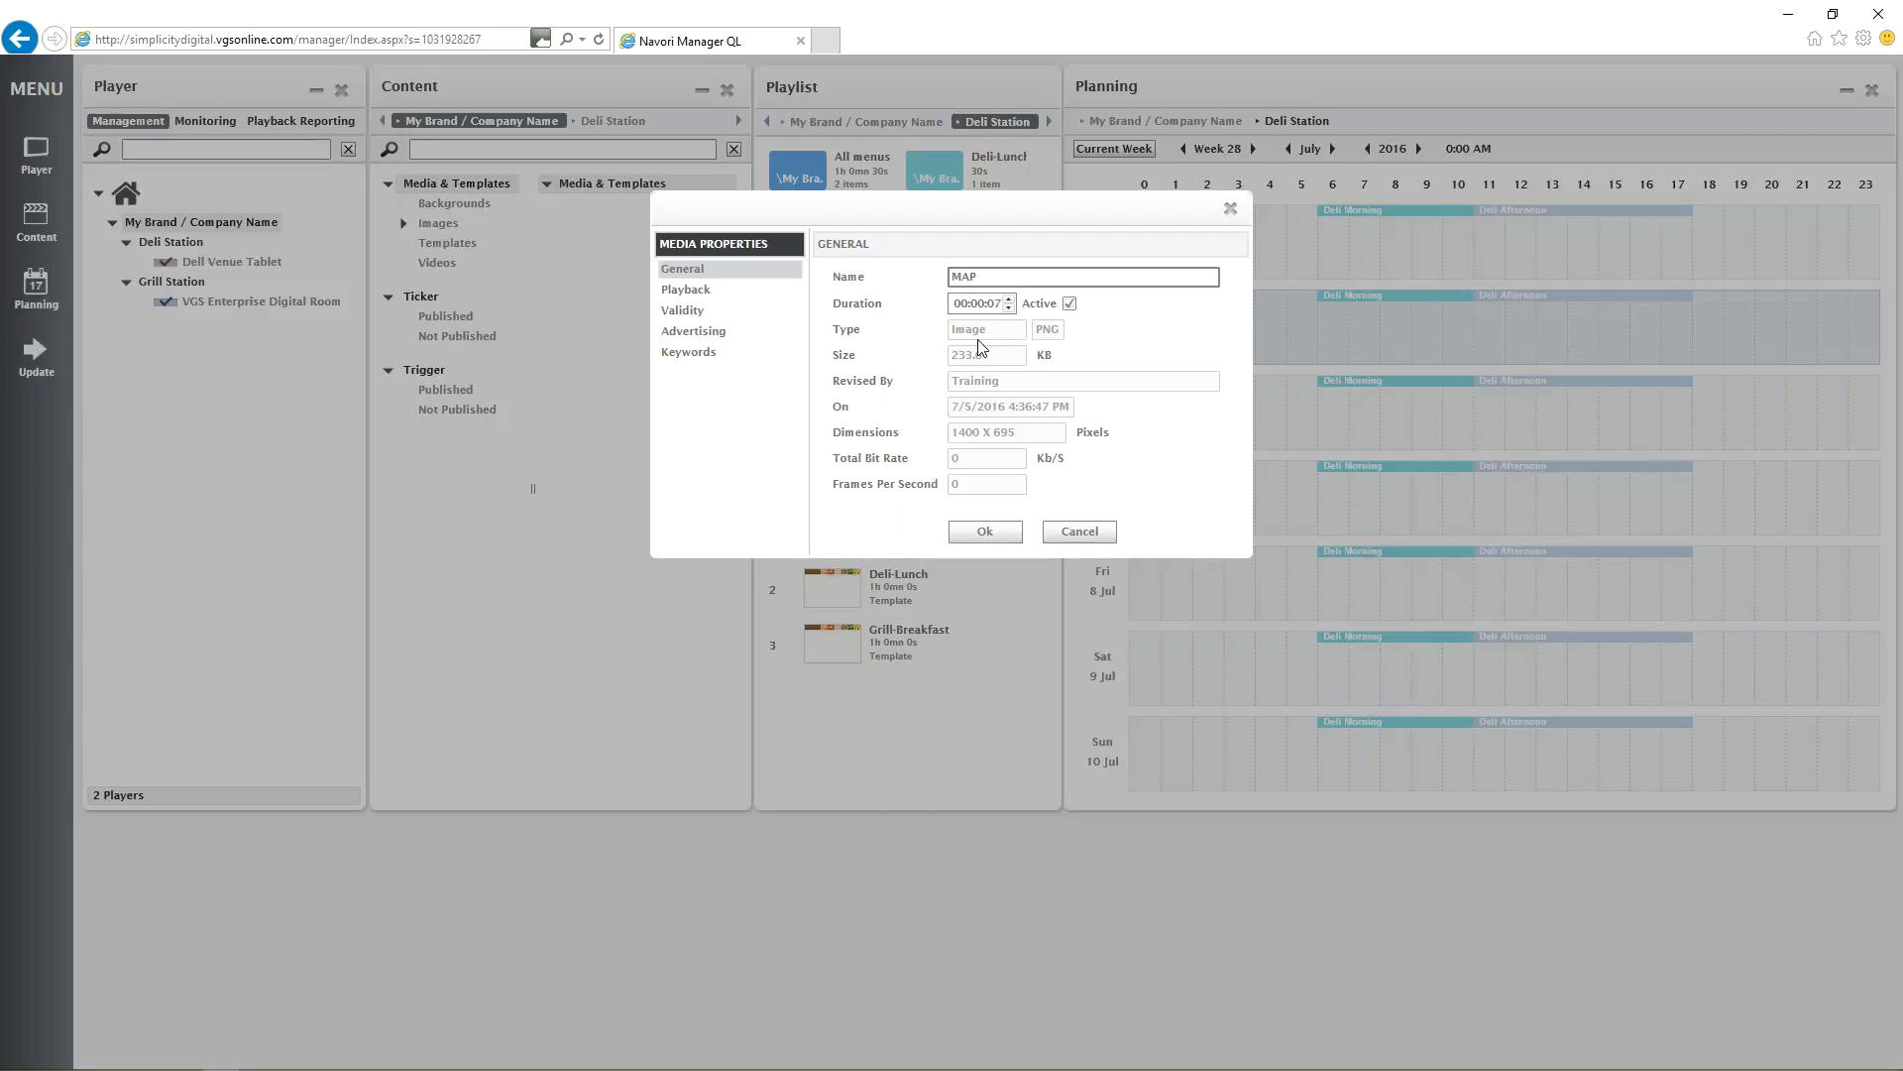
Set the new MAP image's duration to 8 seconds.
click(995, 304)
text(10)
click(1010, 309)
click(1008, 298)
click(1009, 308)
Review the MAP image's playback properties and the available Transition In effects.
click(734, 293)
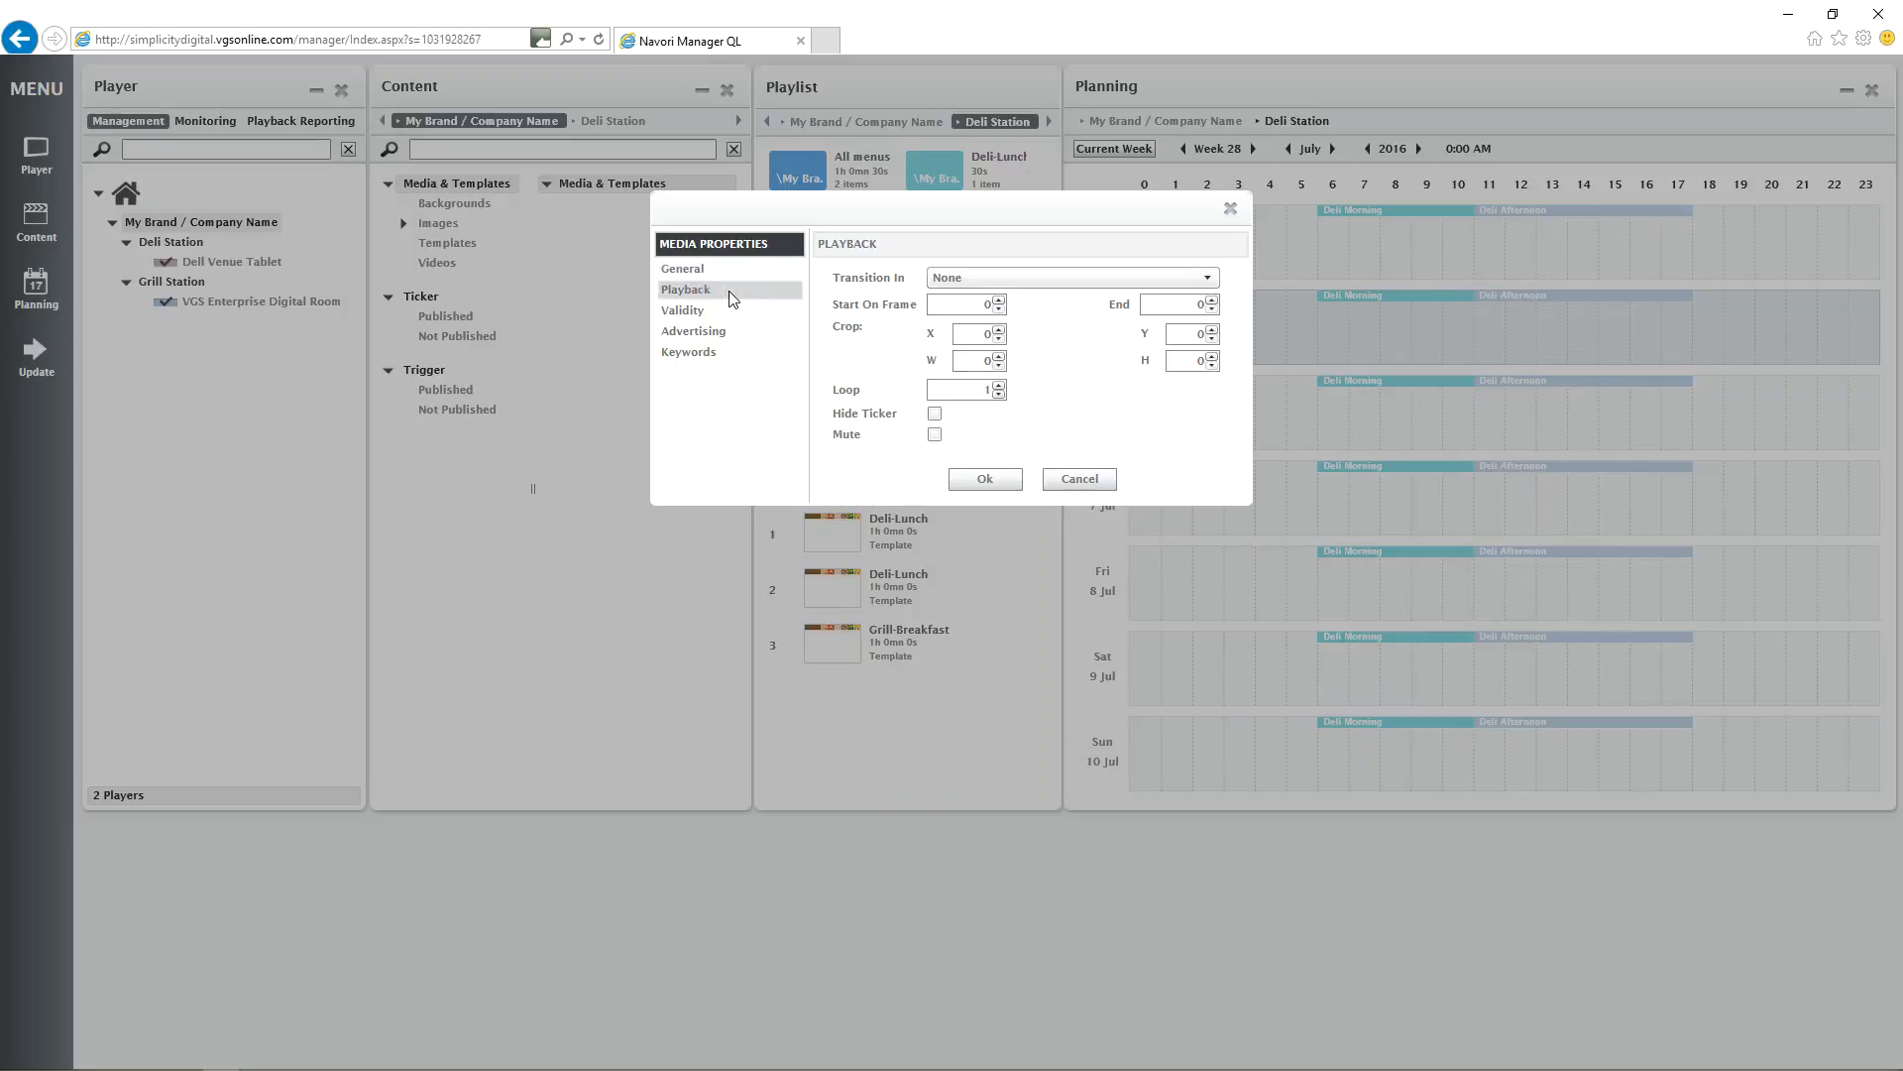
click(989, 277)
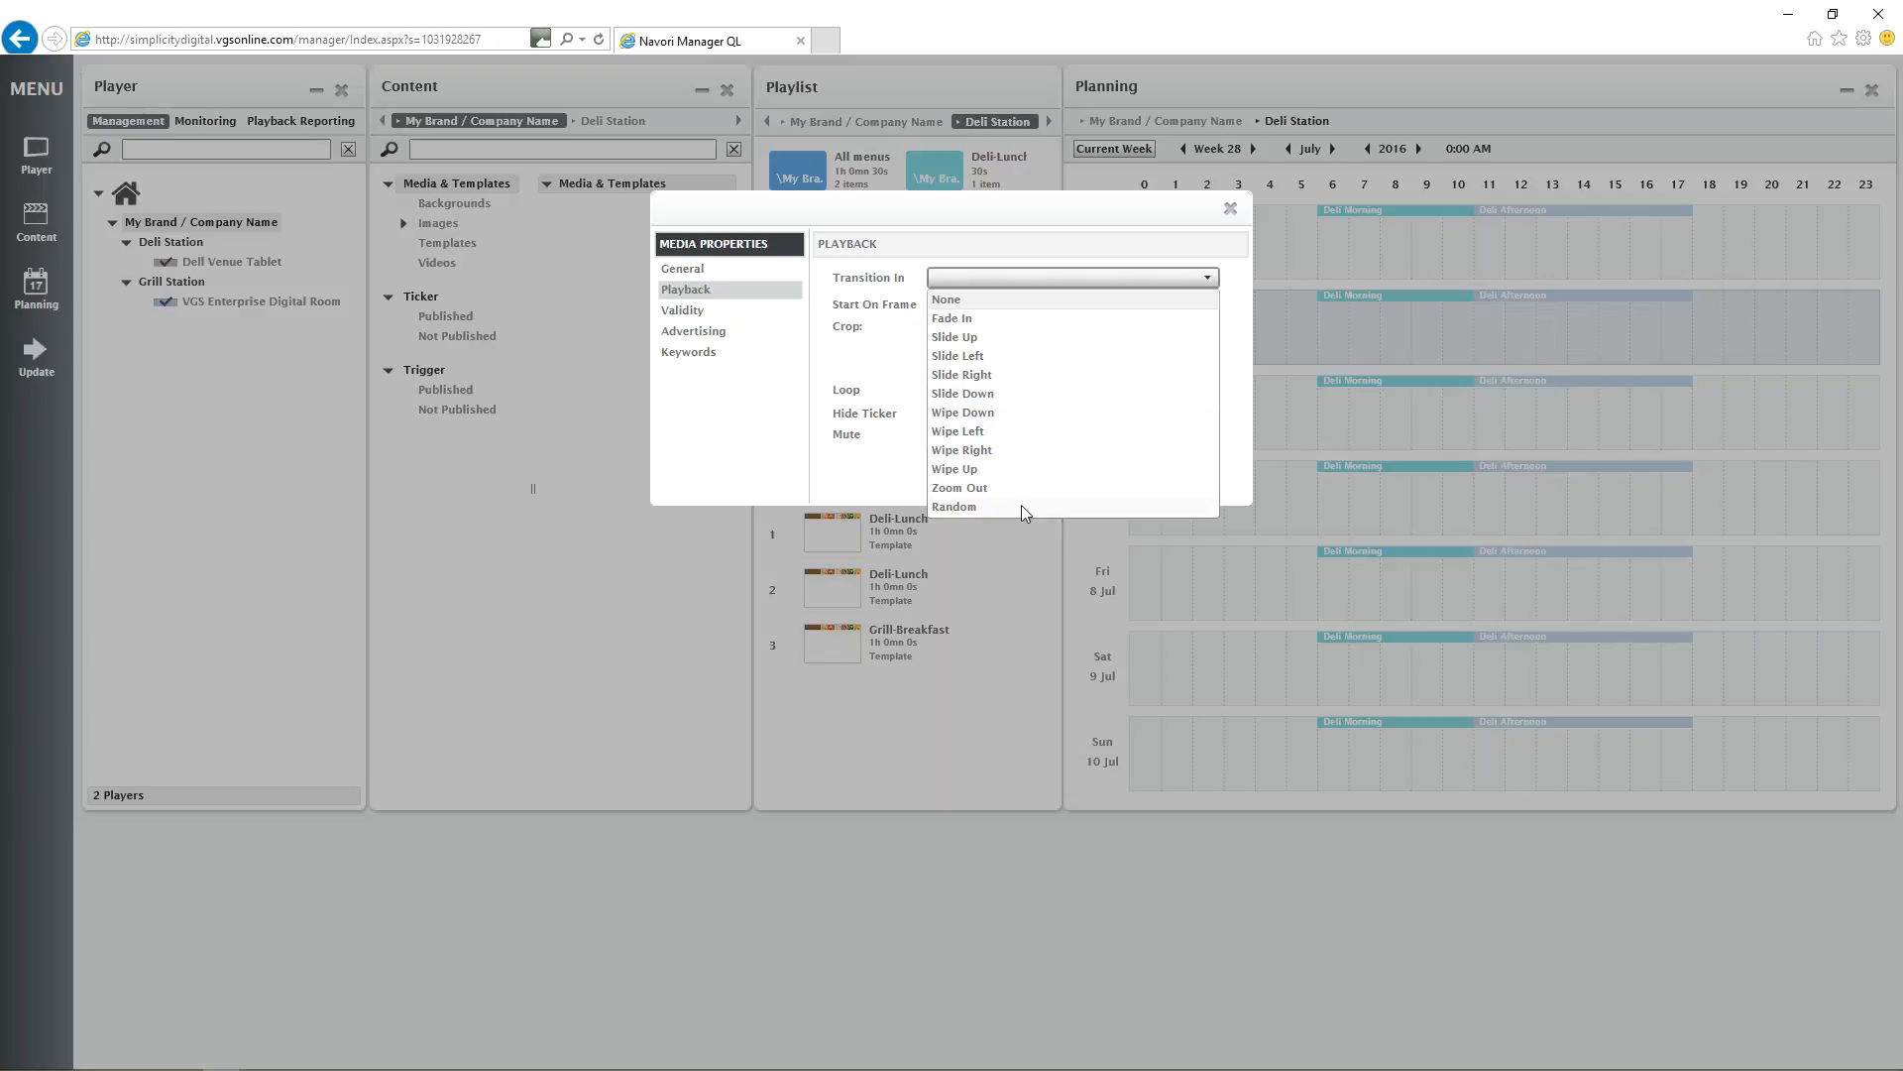
click(799, 327)
Add a content validity period named August to the MAP image.
click(687, 317)
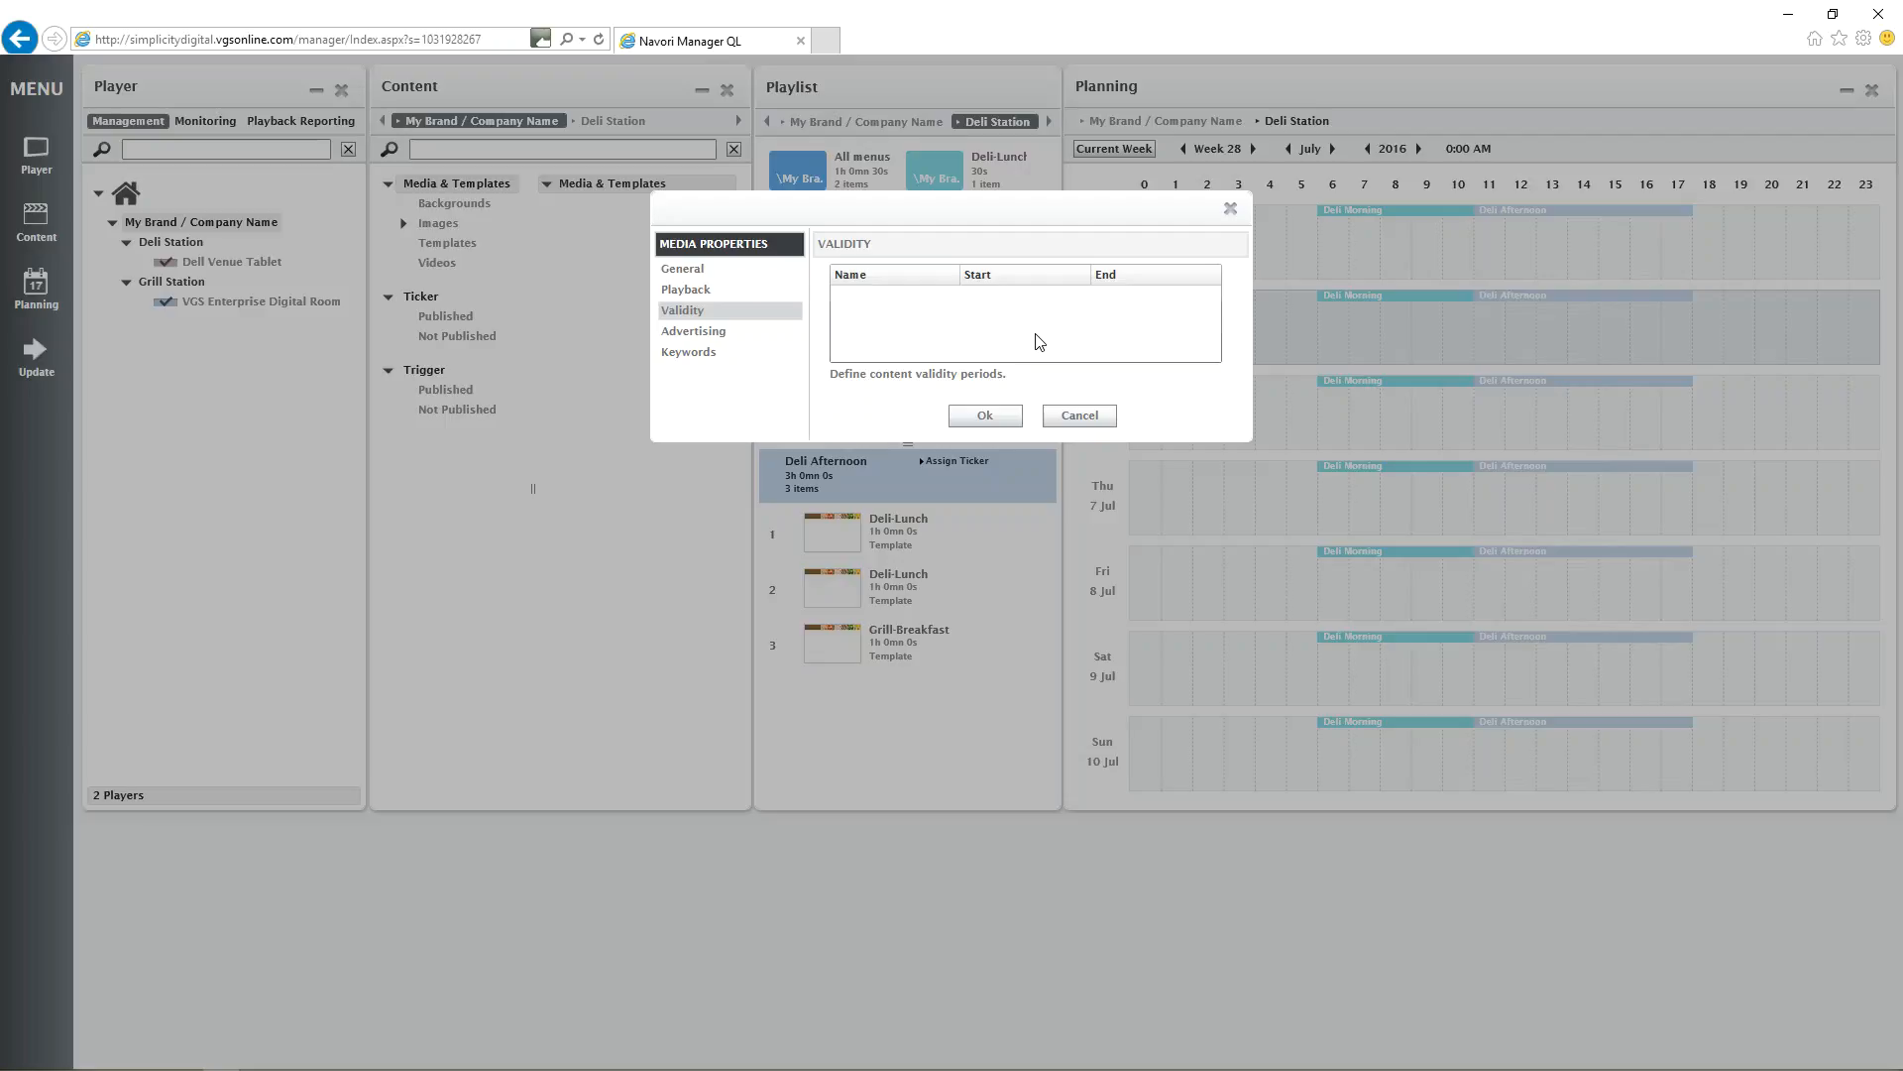
right_click(986, 324)
click(1029, 332)
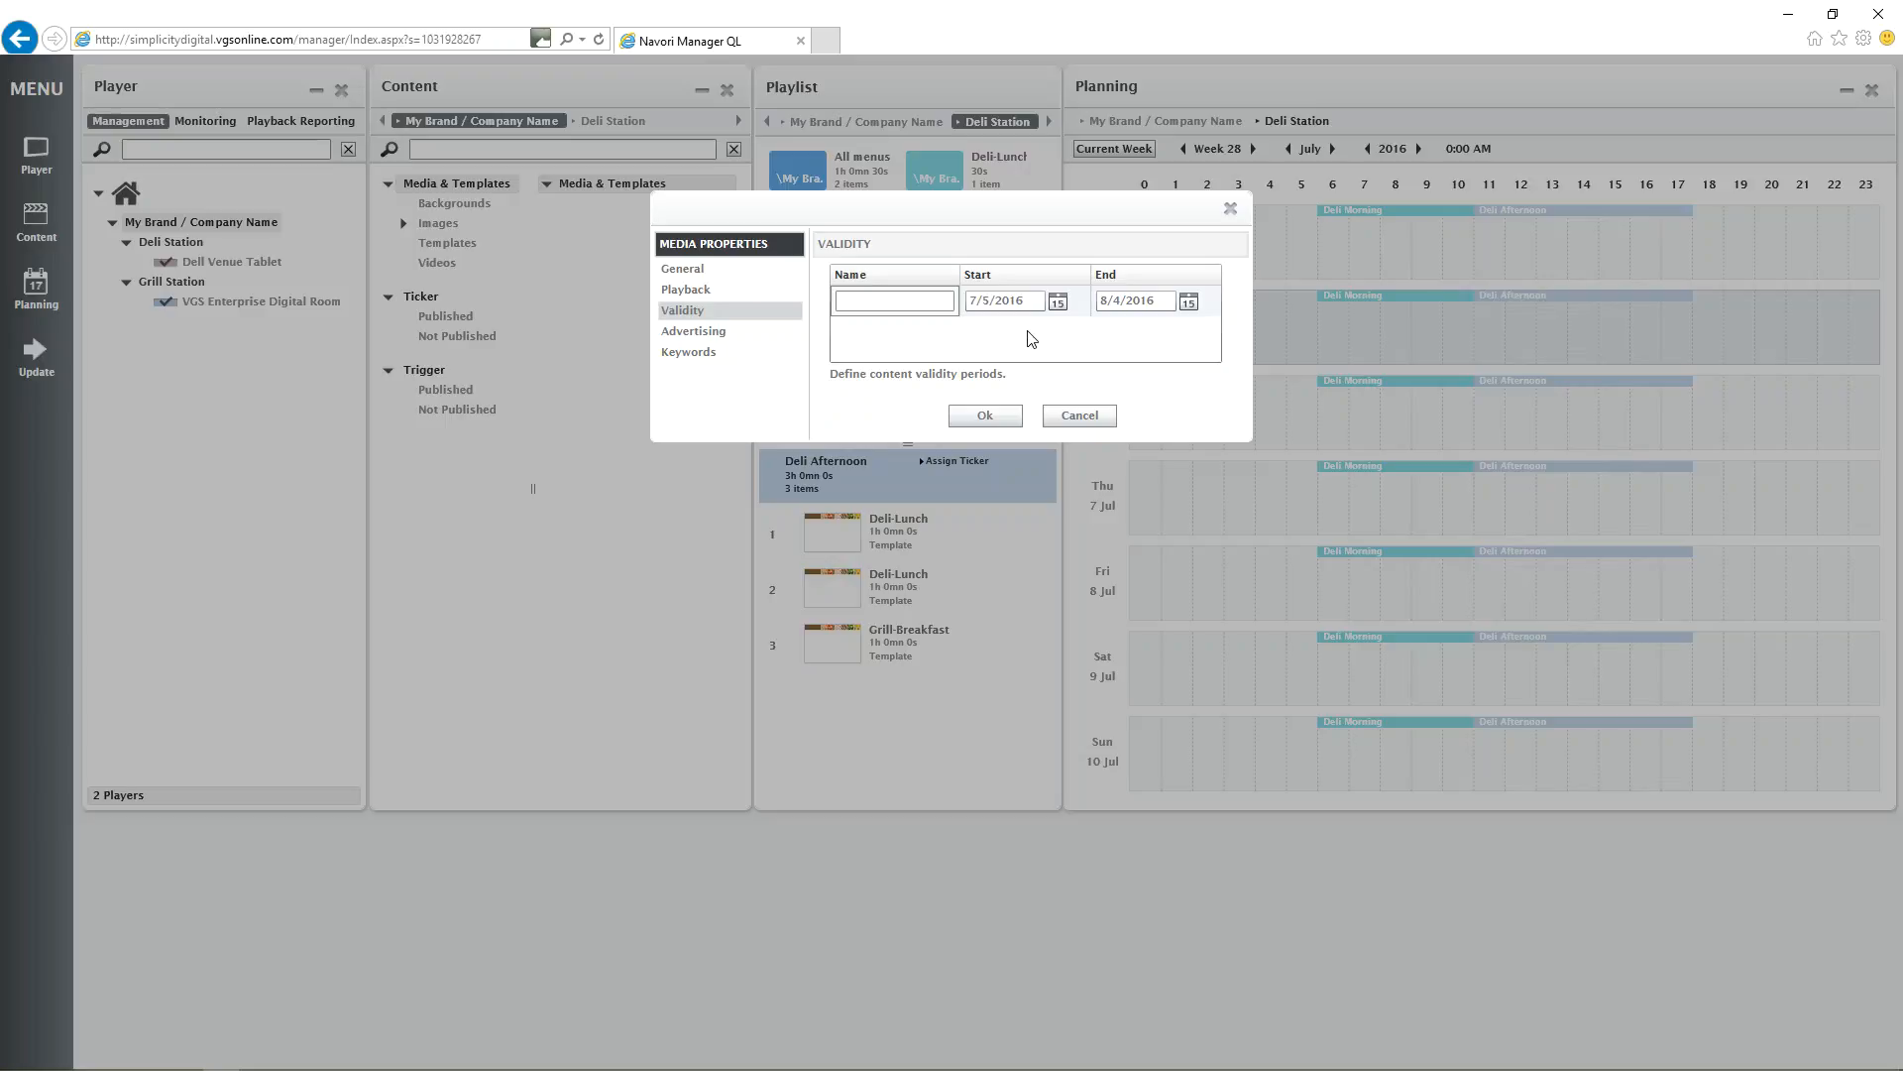
click(939, 301)
text(August)
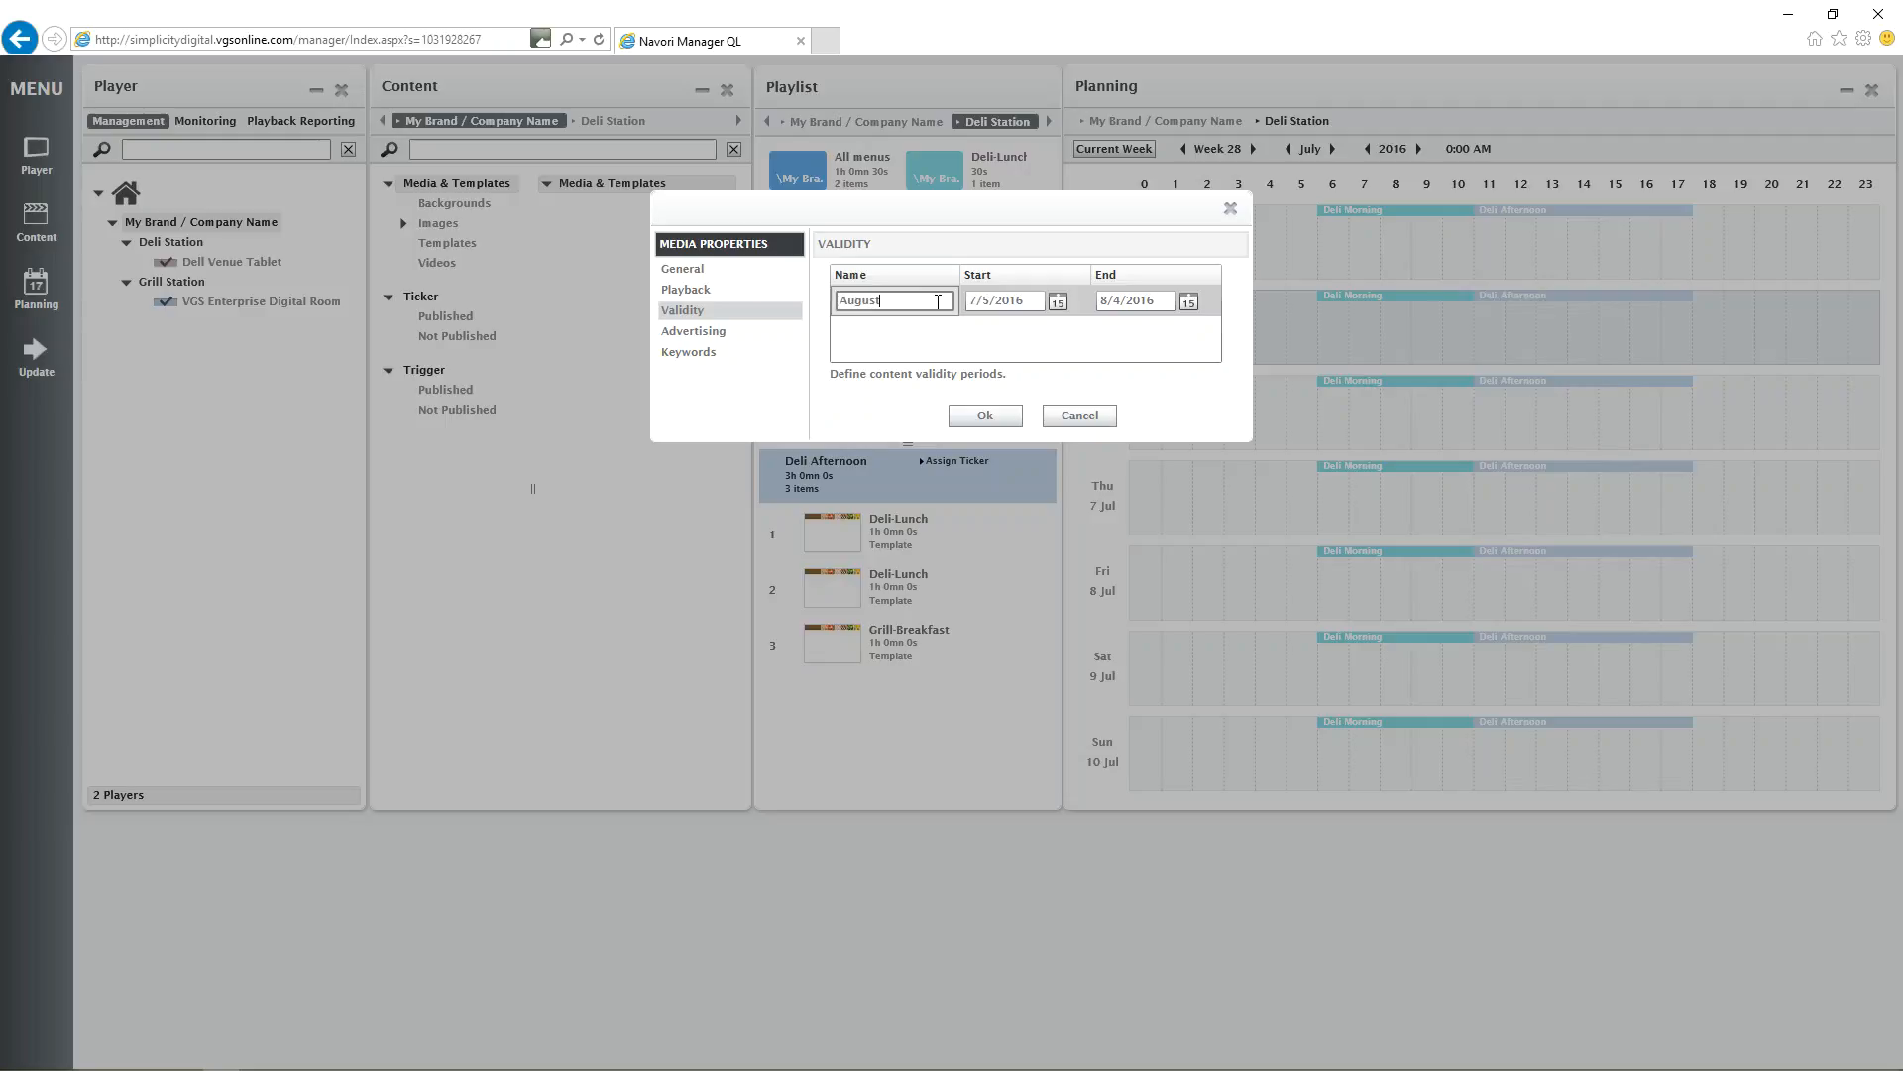
Set the August validity period to run from 8/1/2016 to 8/31/2016 and save the MAP image's properties.
click(1058, 302)
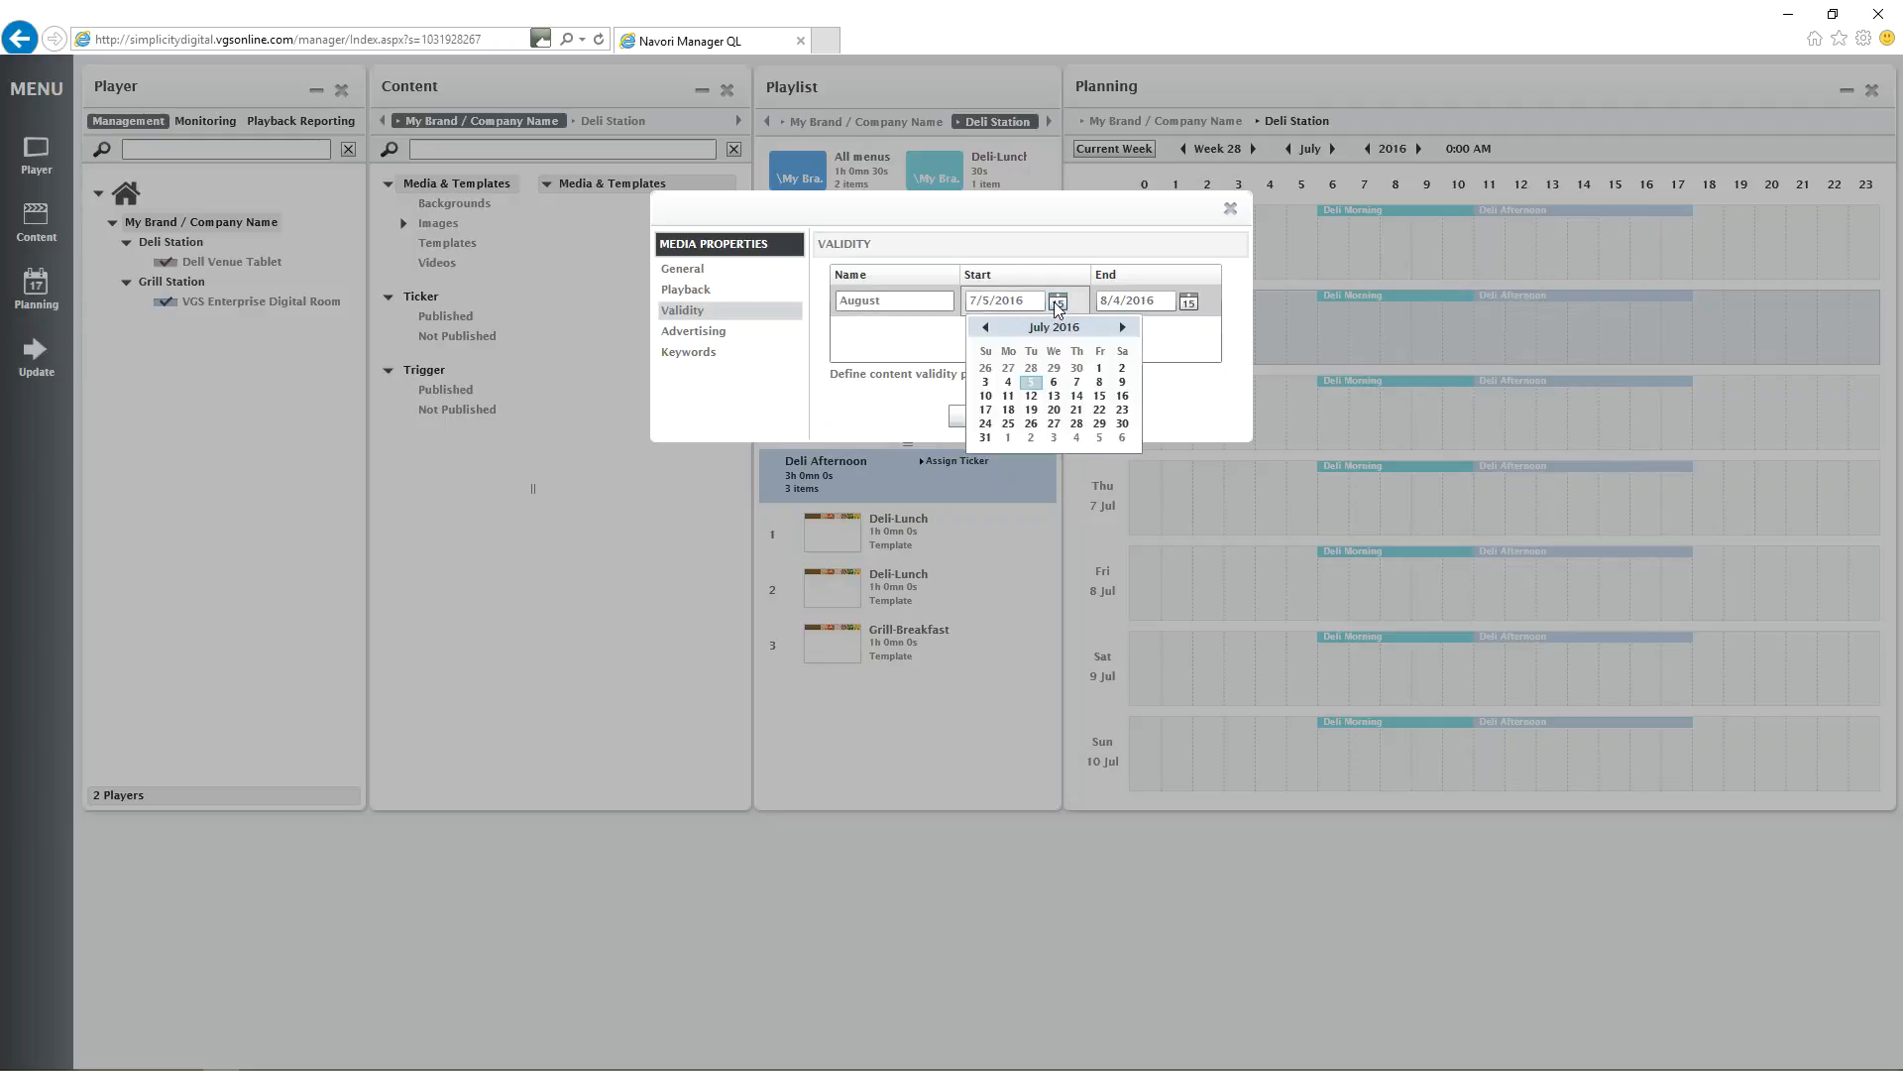
click(1003, 439)
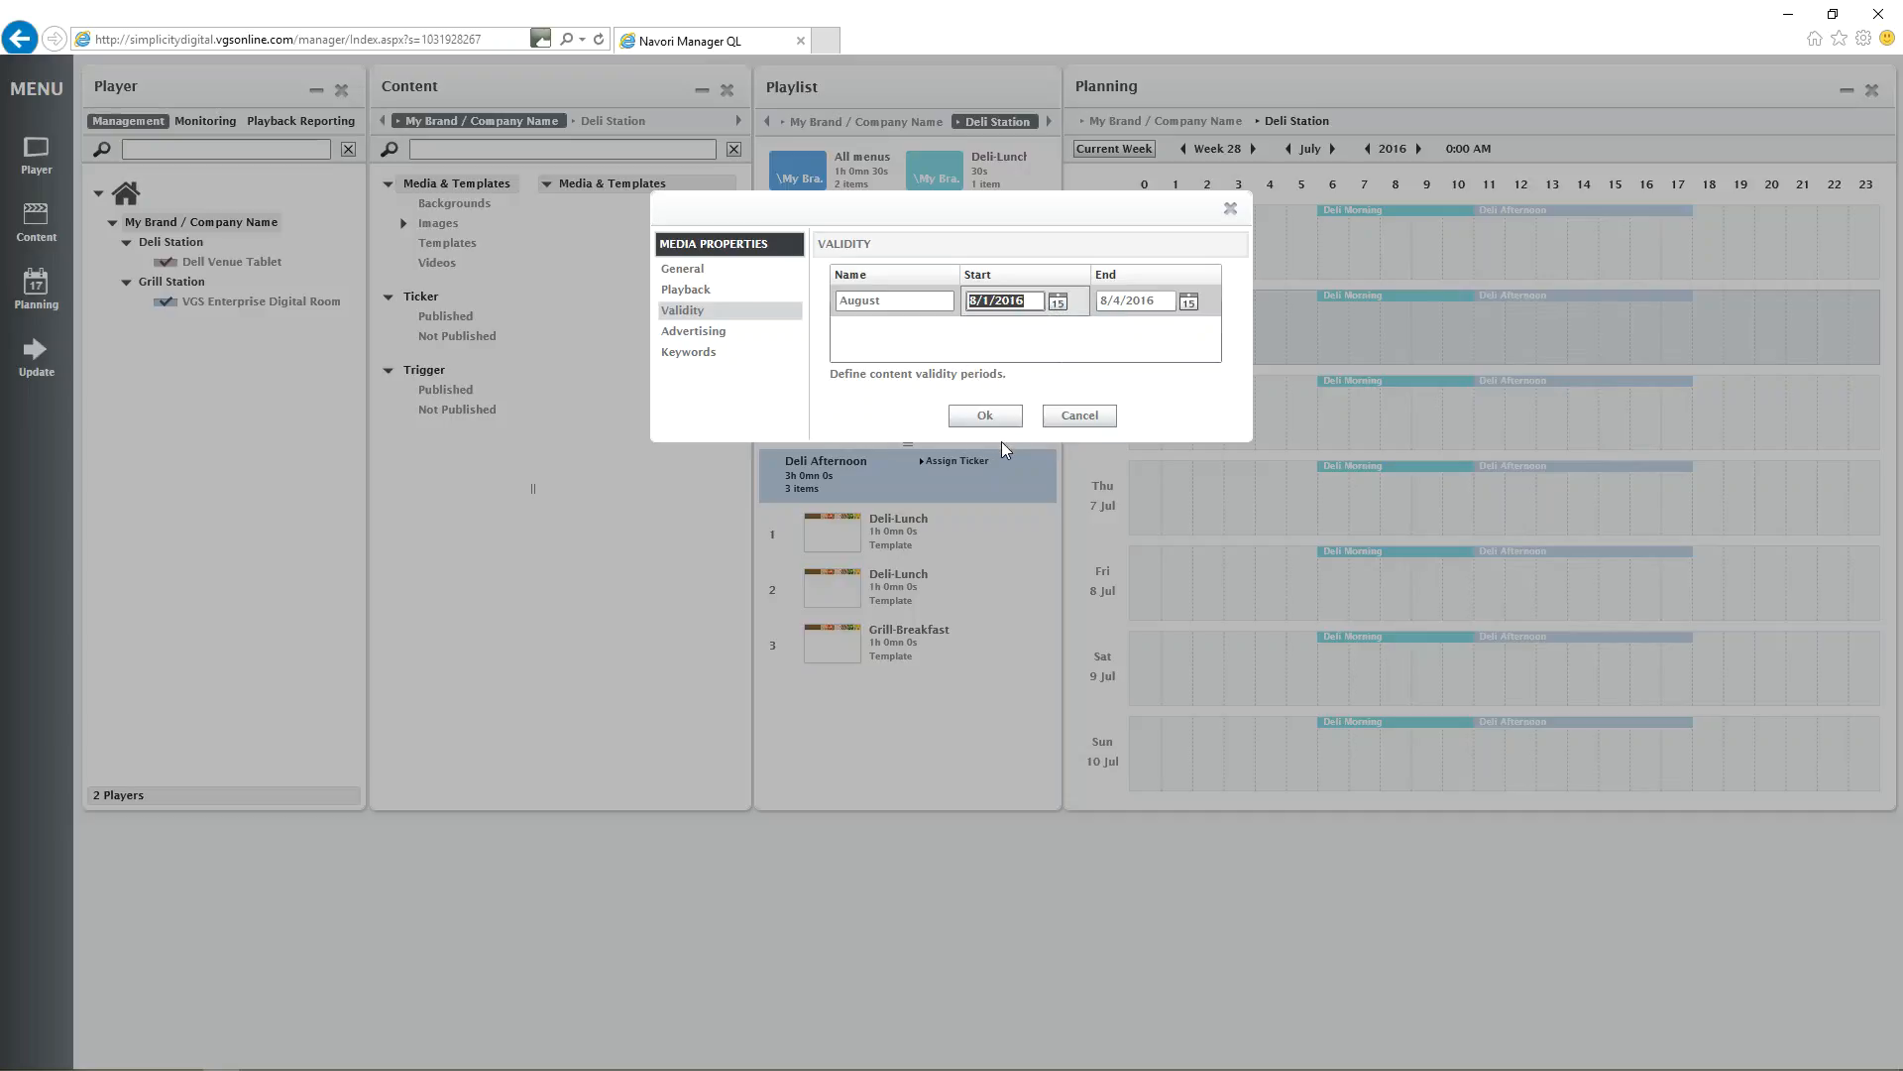
click(1189, 299)
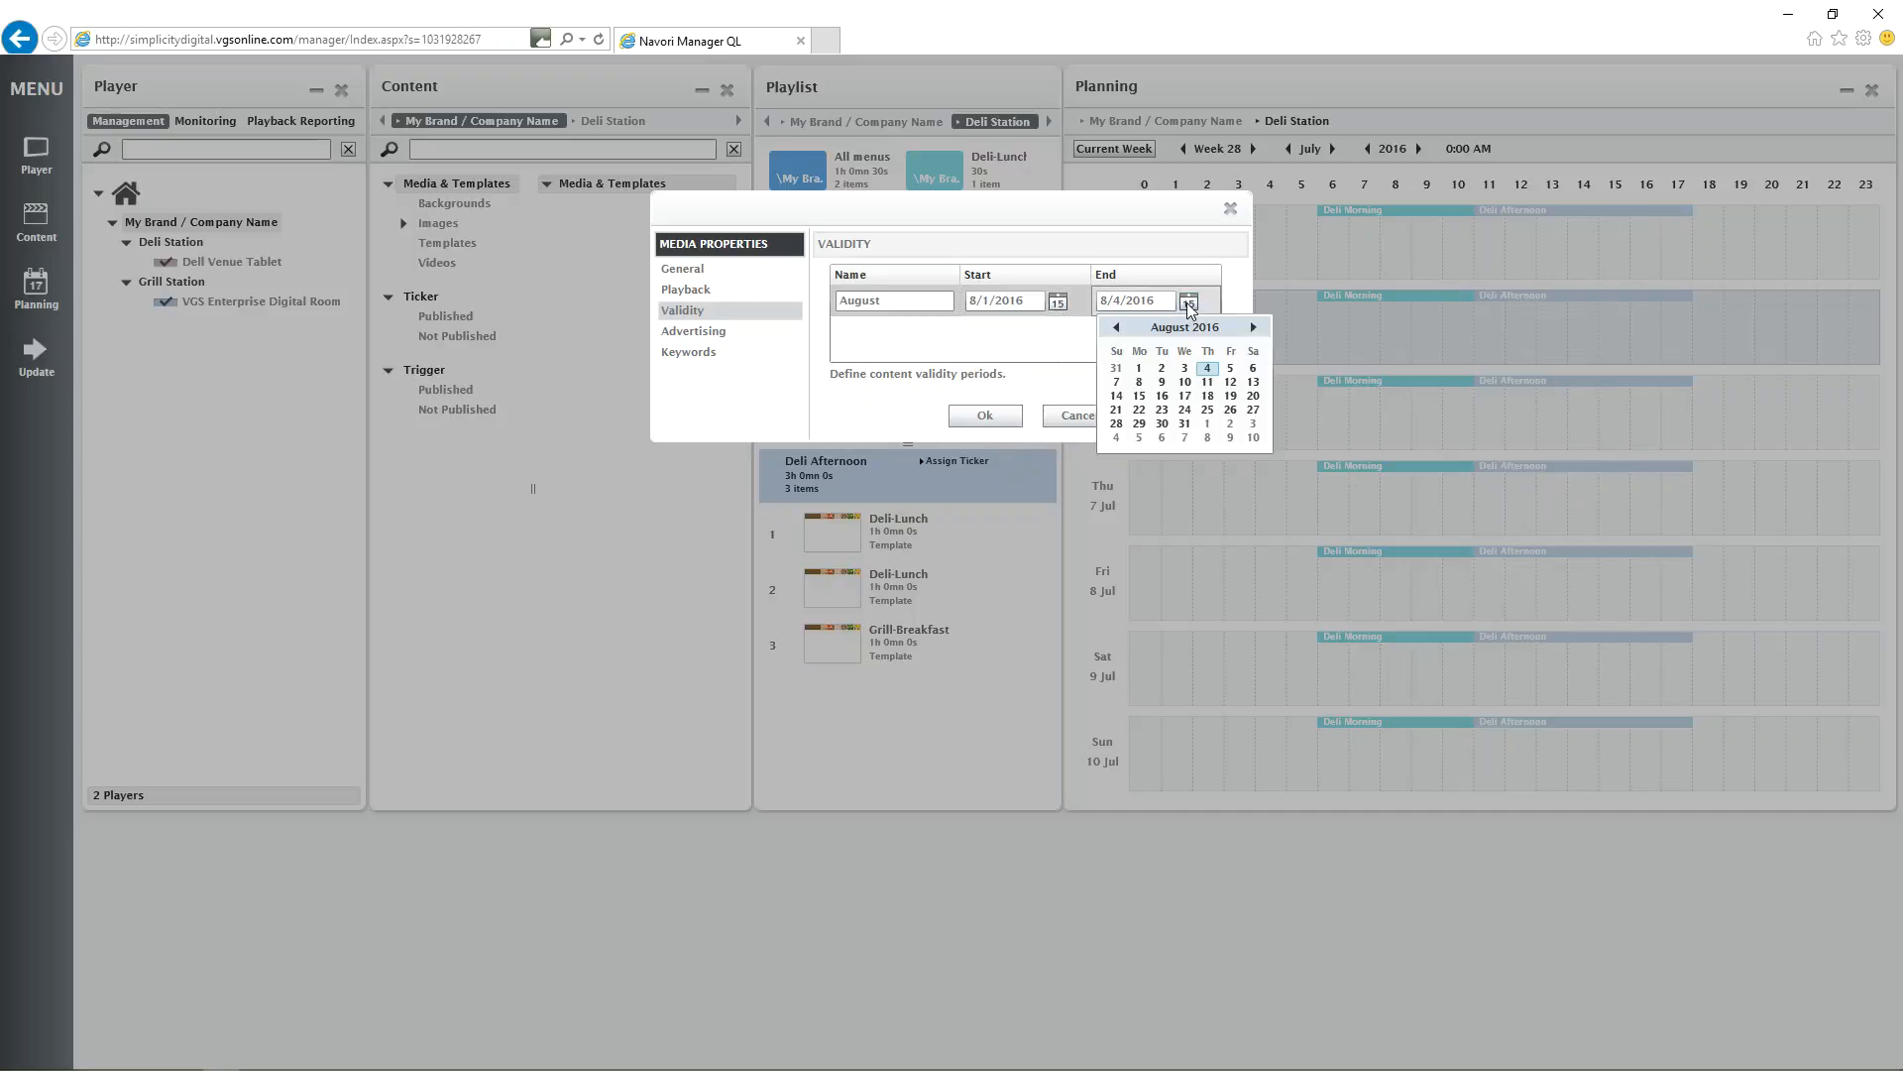
click(1186, 425)
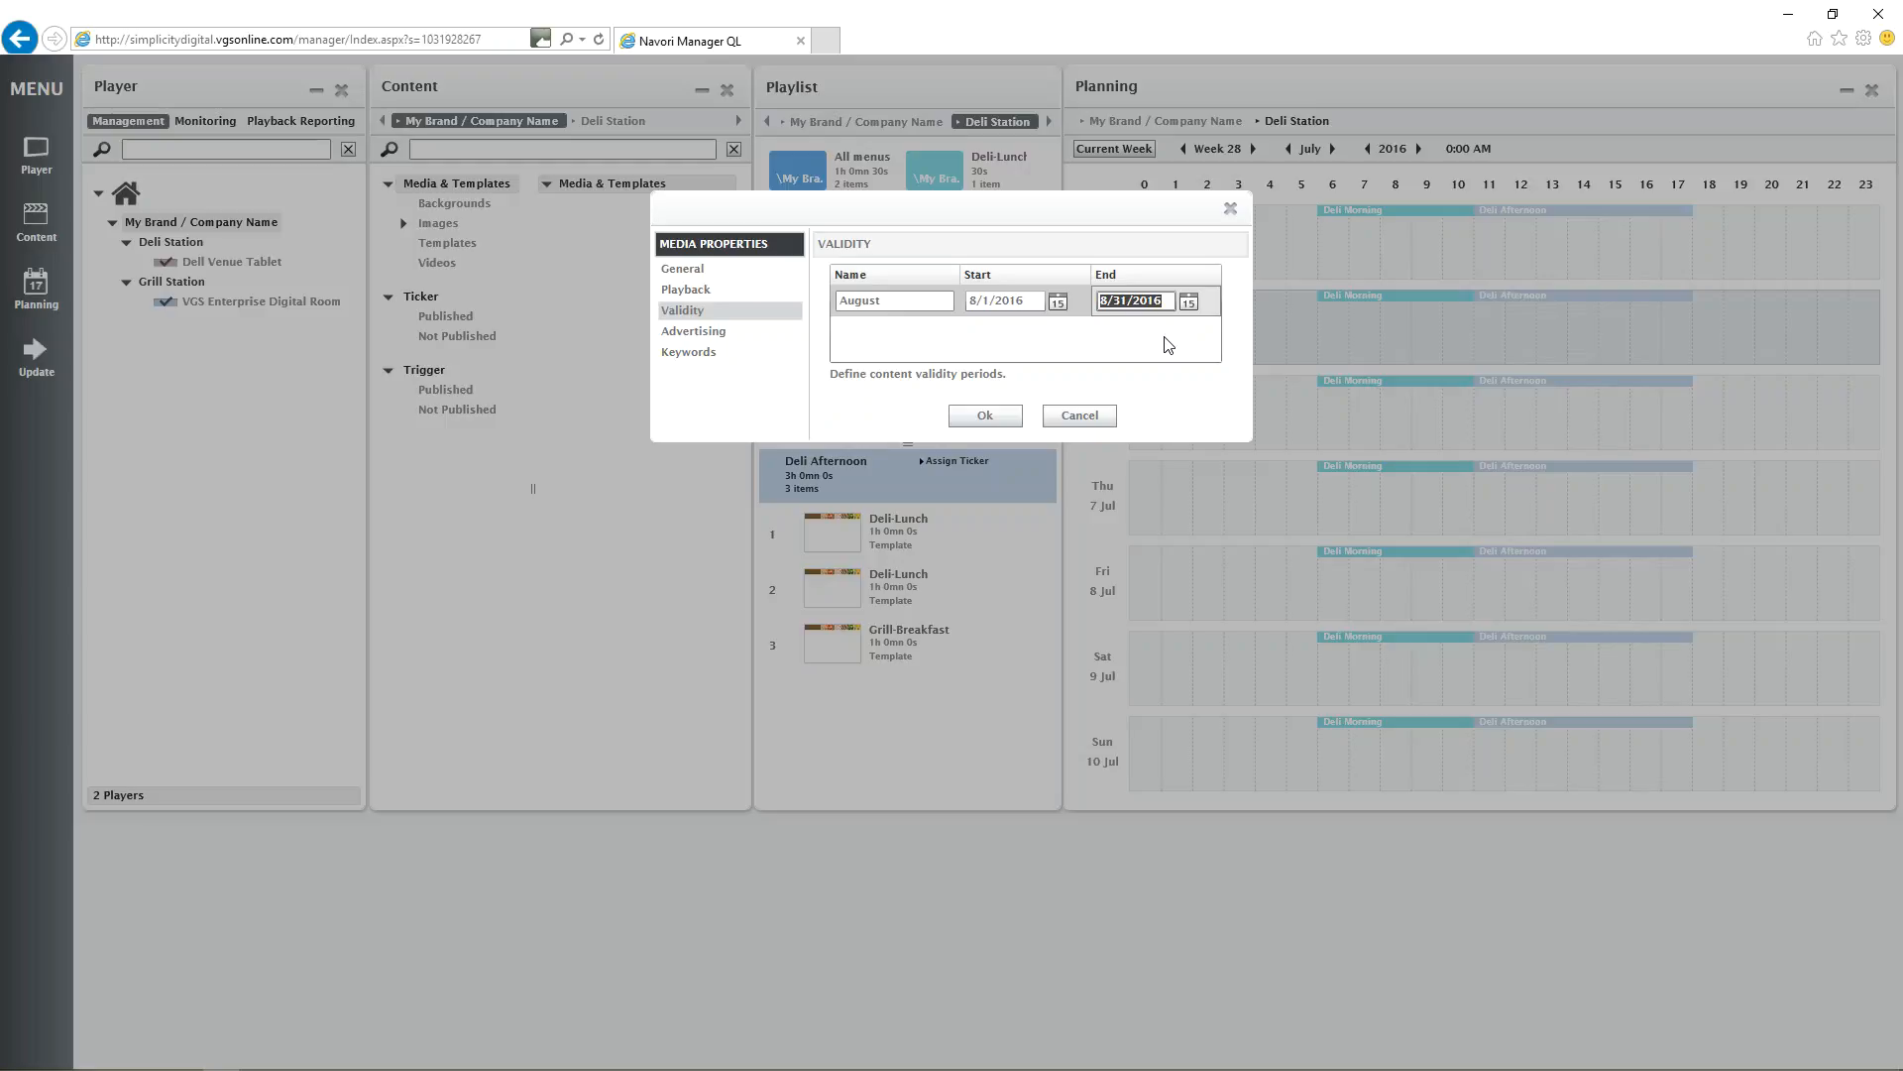
click(985, 417)
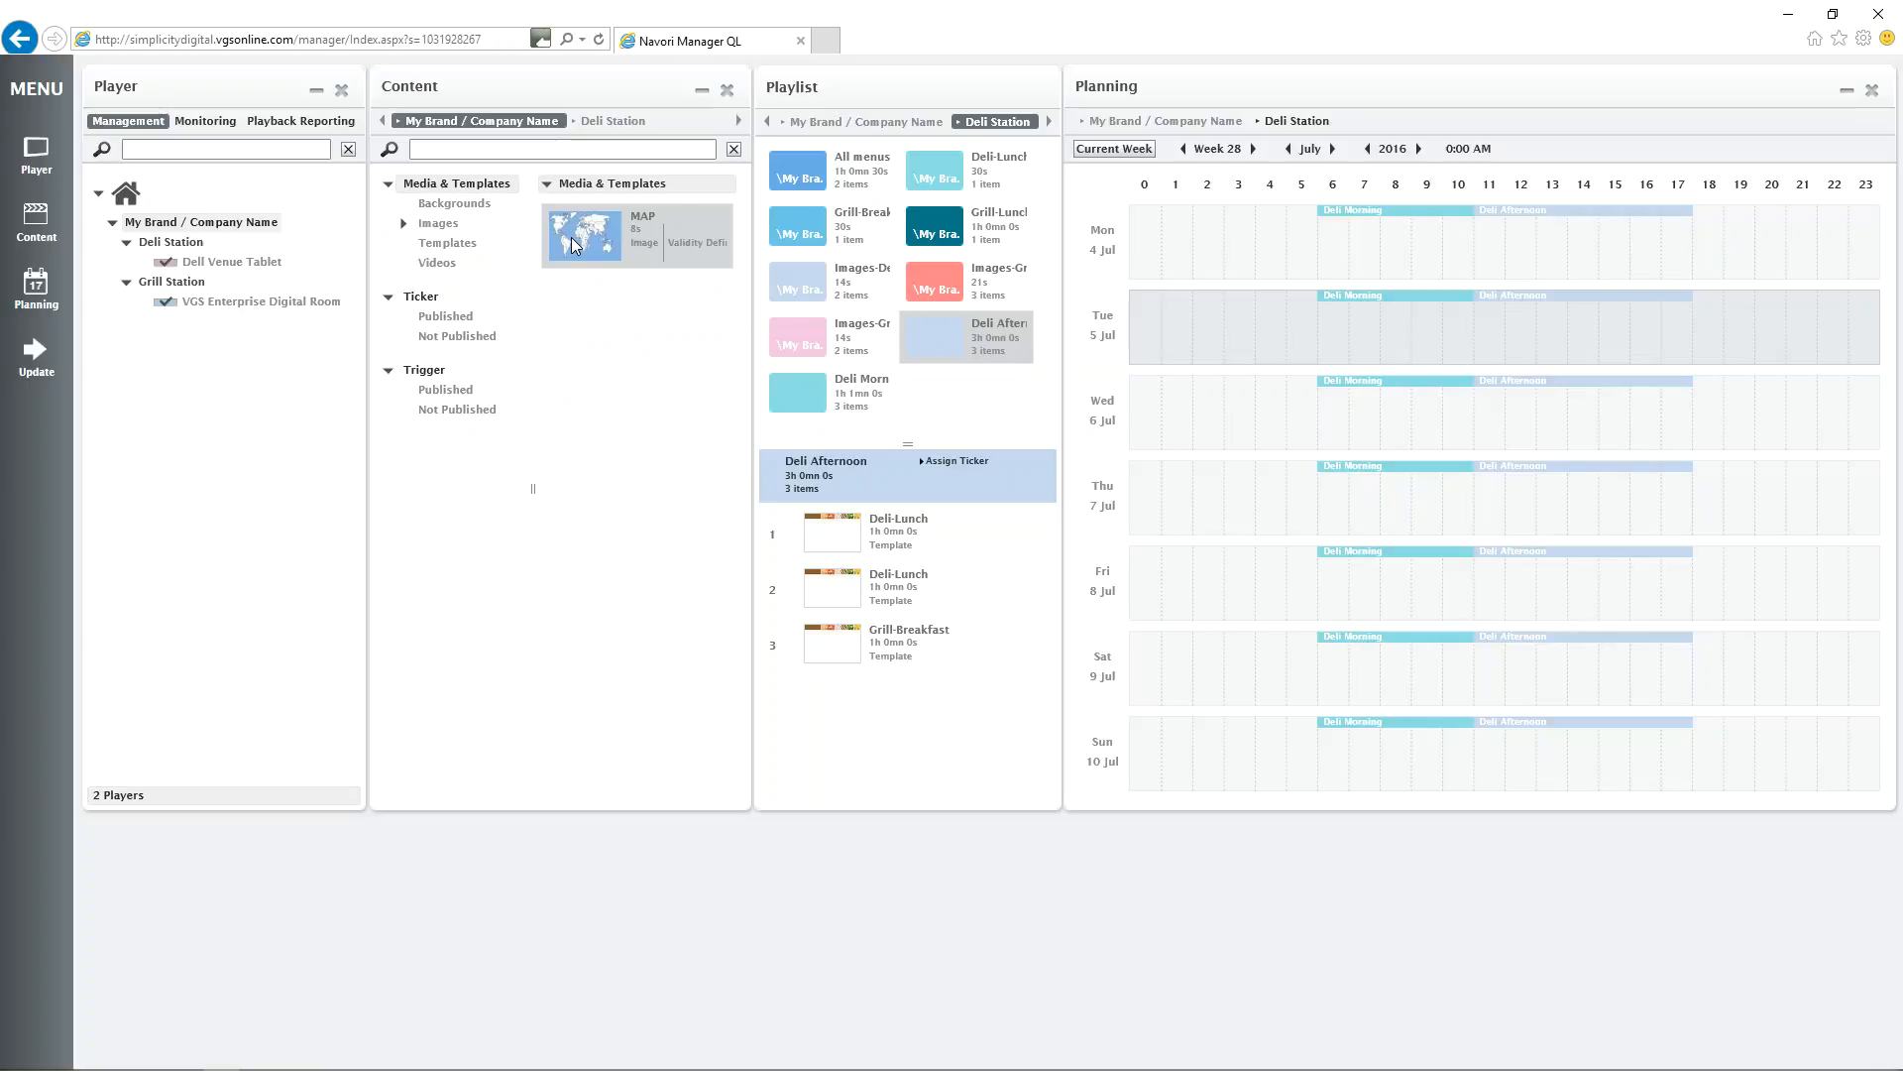
Insert the MAP image between the two Deli-Lunch items in the Deli Afternoon playlist.
drag(571, 236, 817, 568)
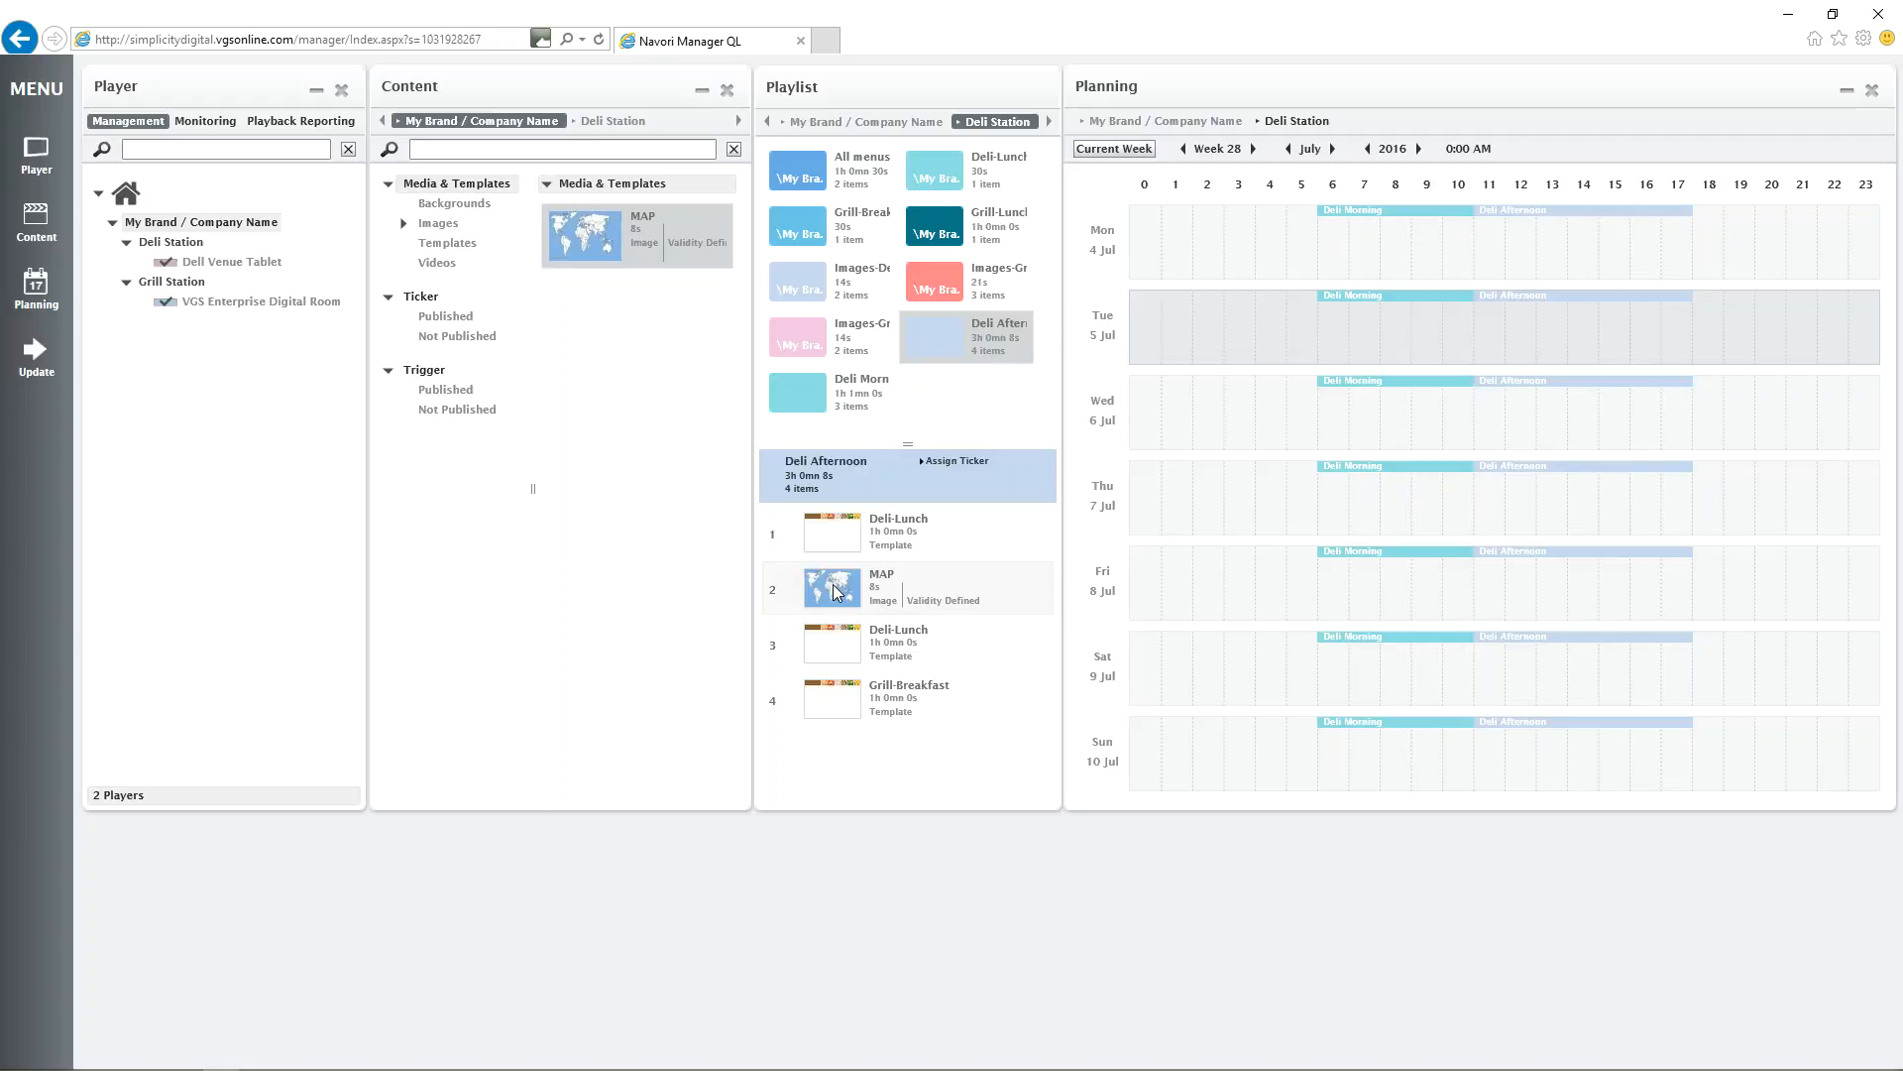
In the advanced validity of the MAP image's August period, limit playback to Monday, Tuesday and Wednesday.
double_click(577, 238)
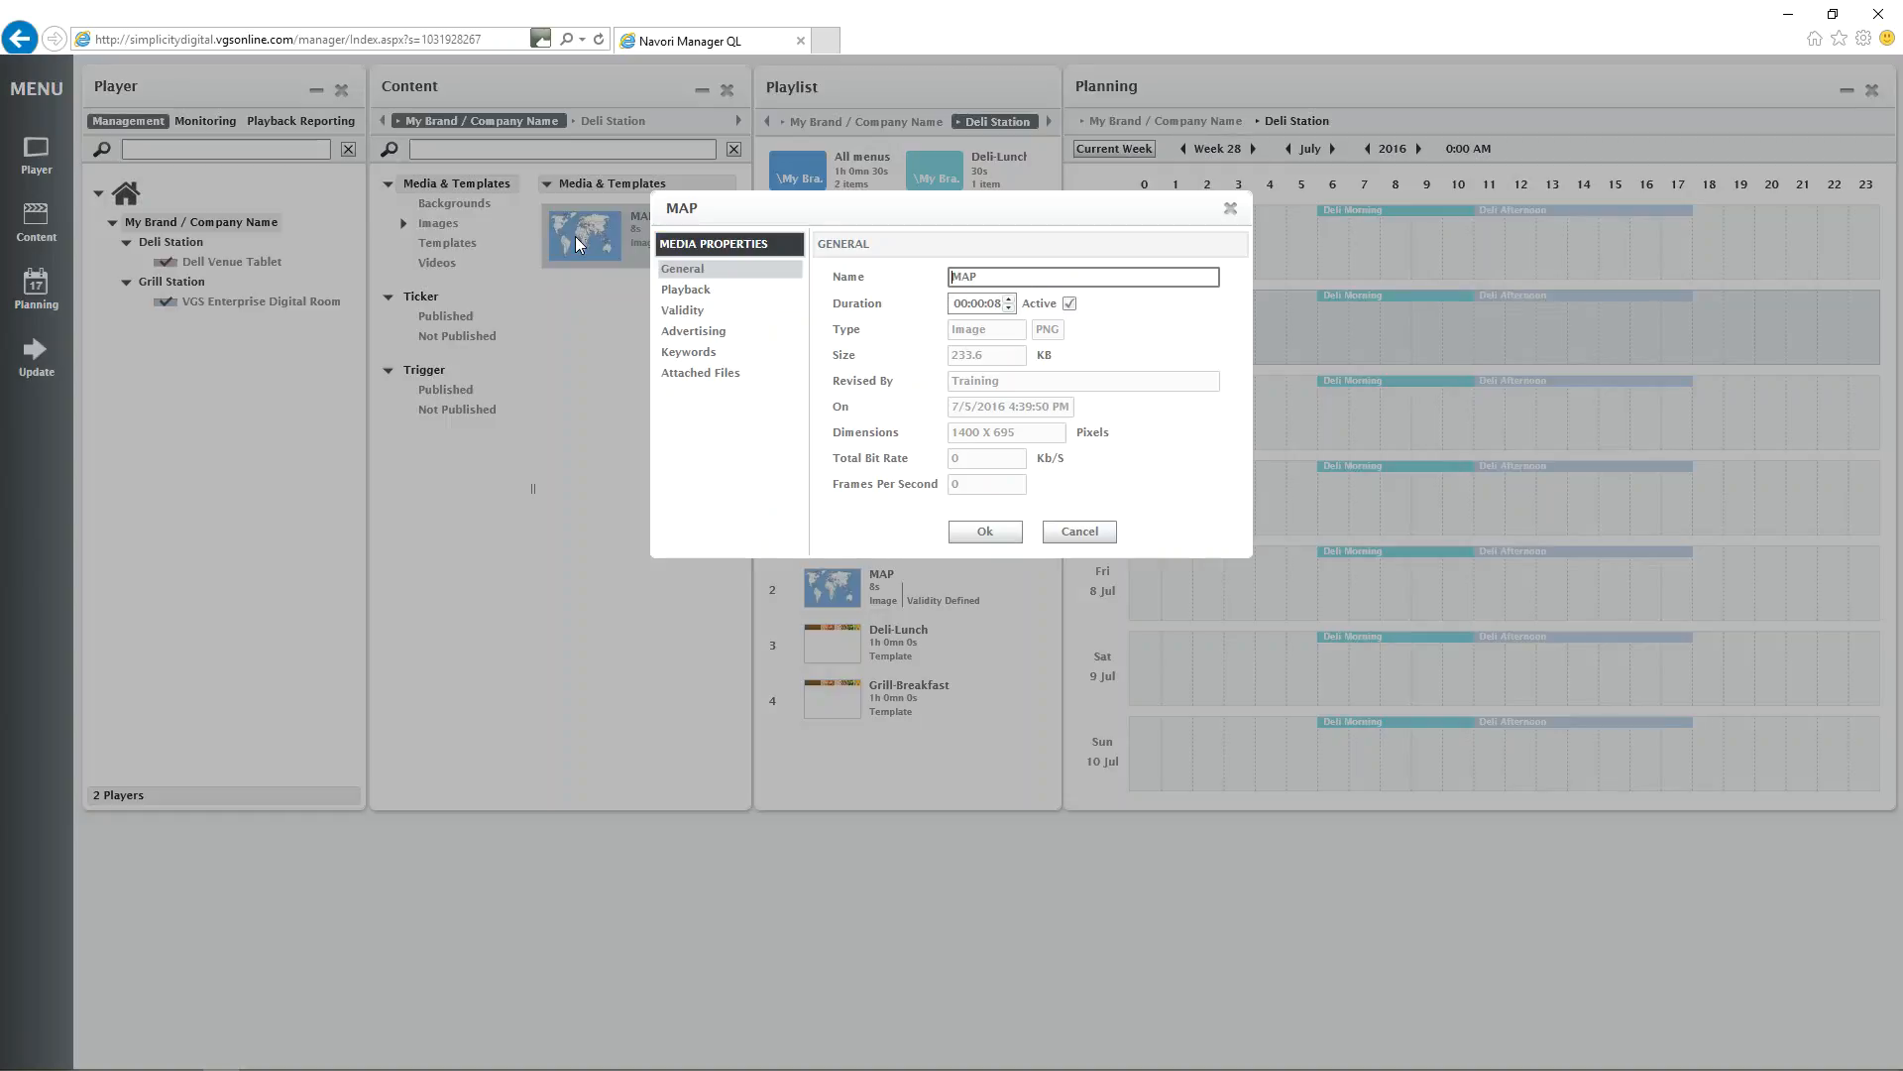
click(745, 310)
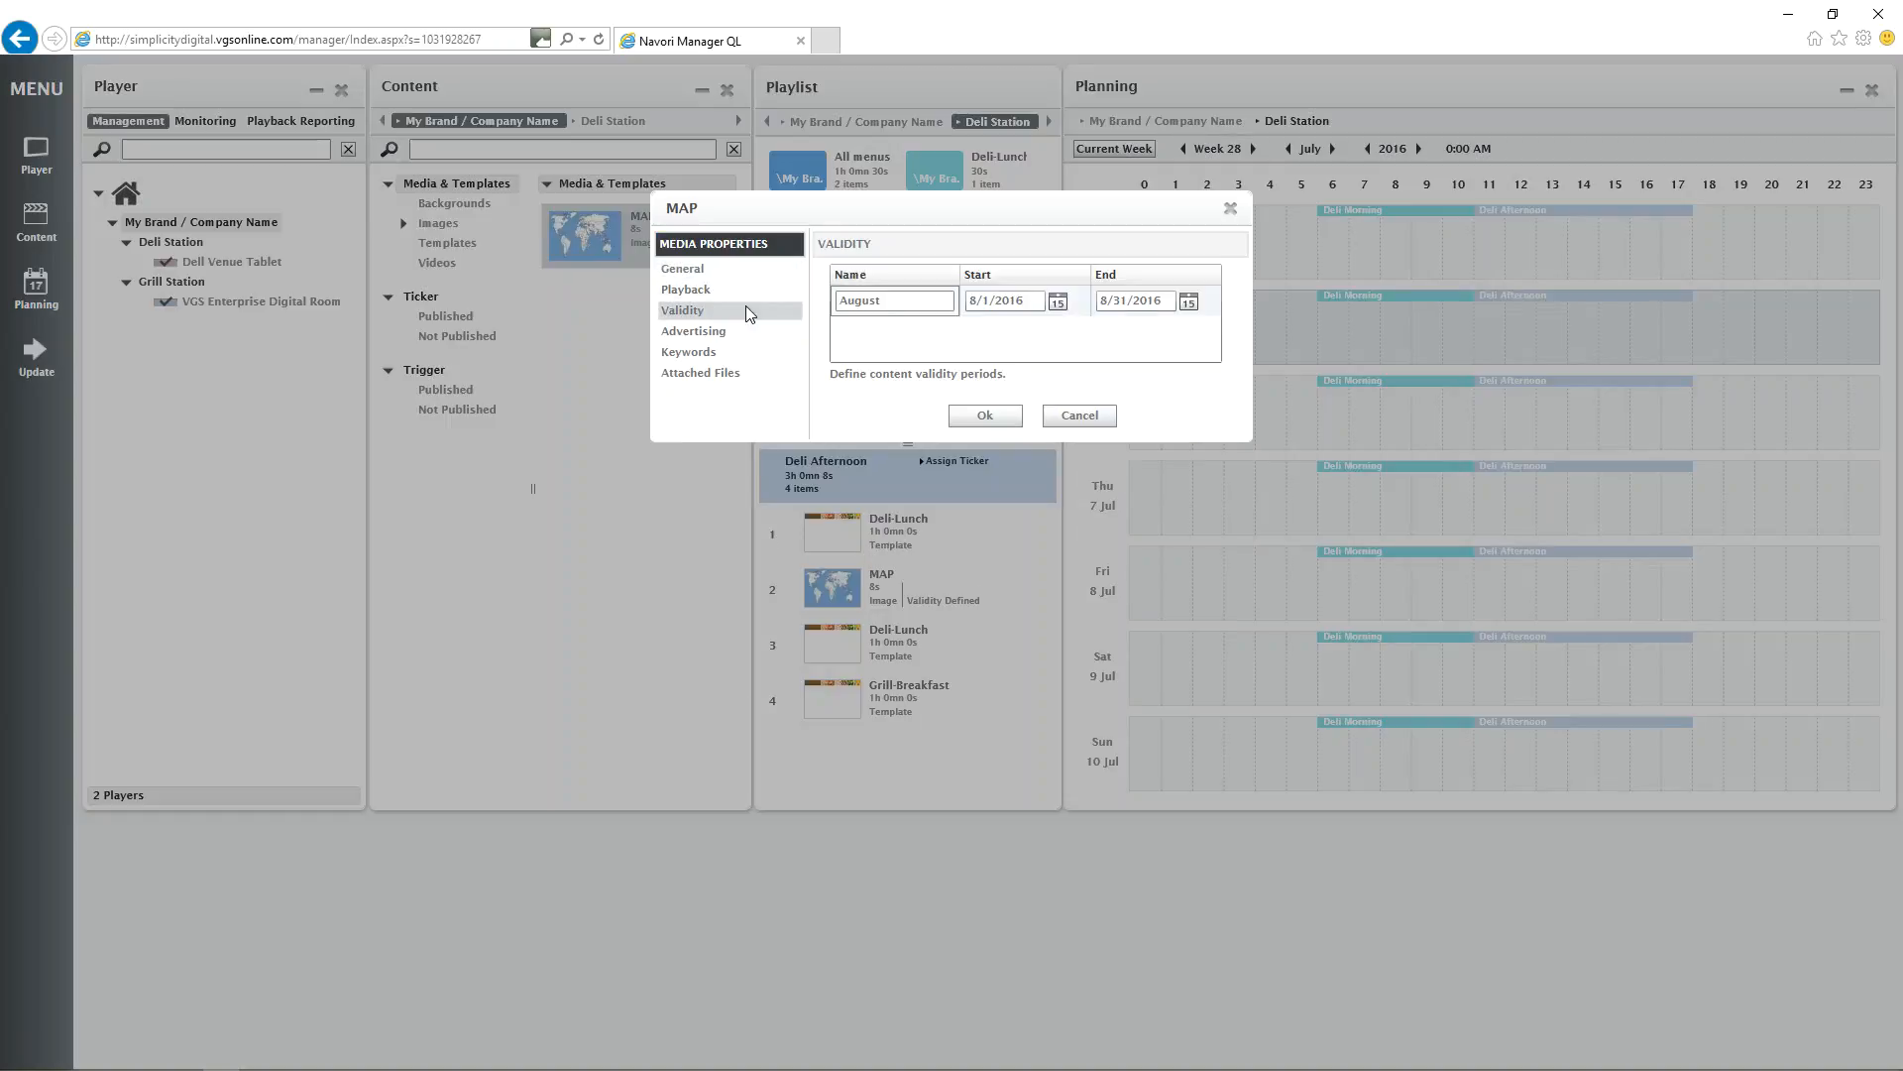
right_click(917, 310)
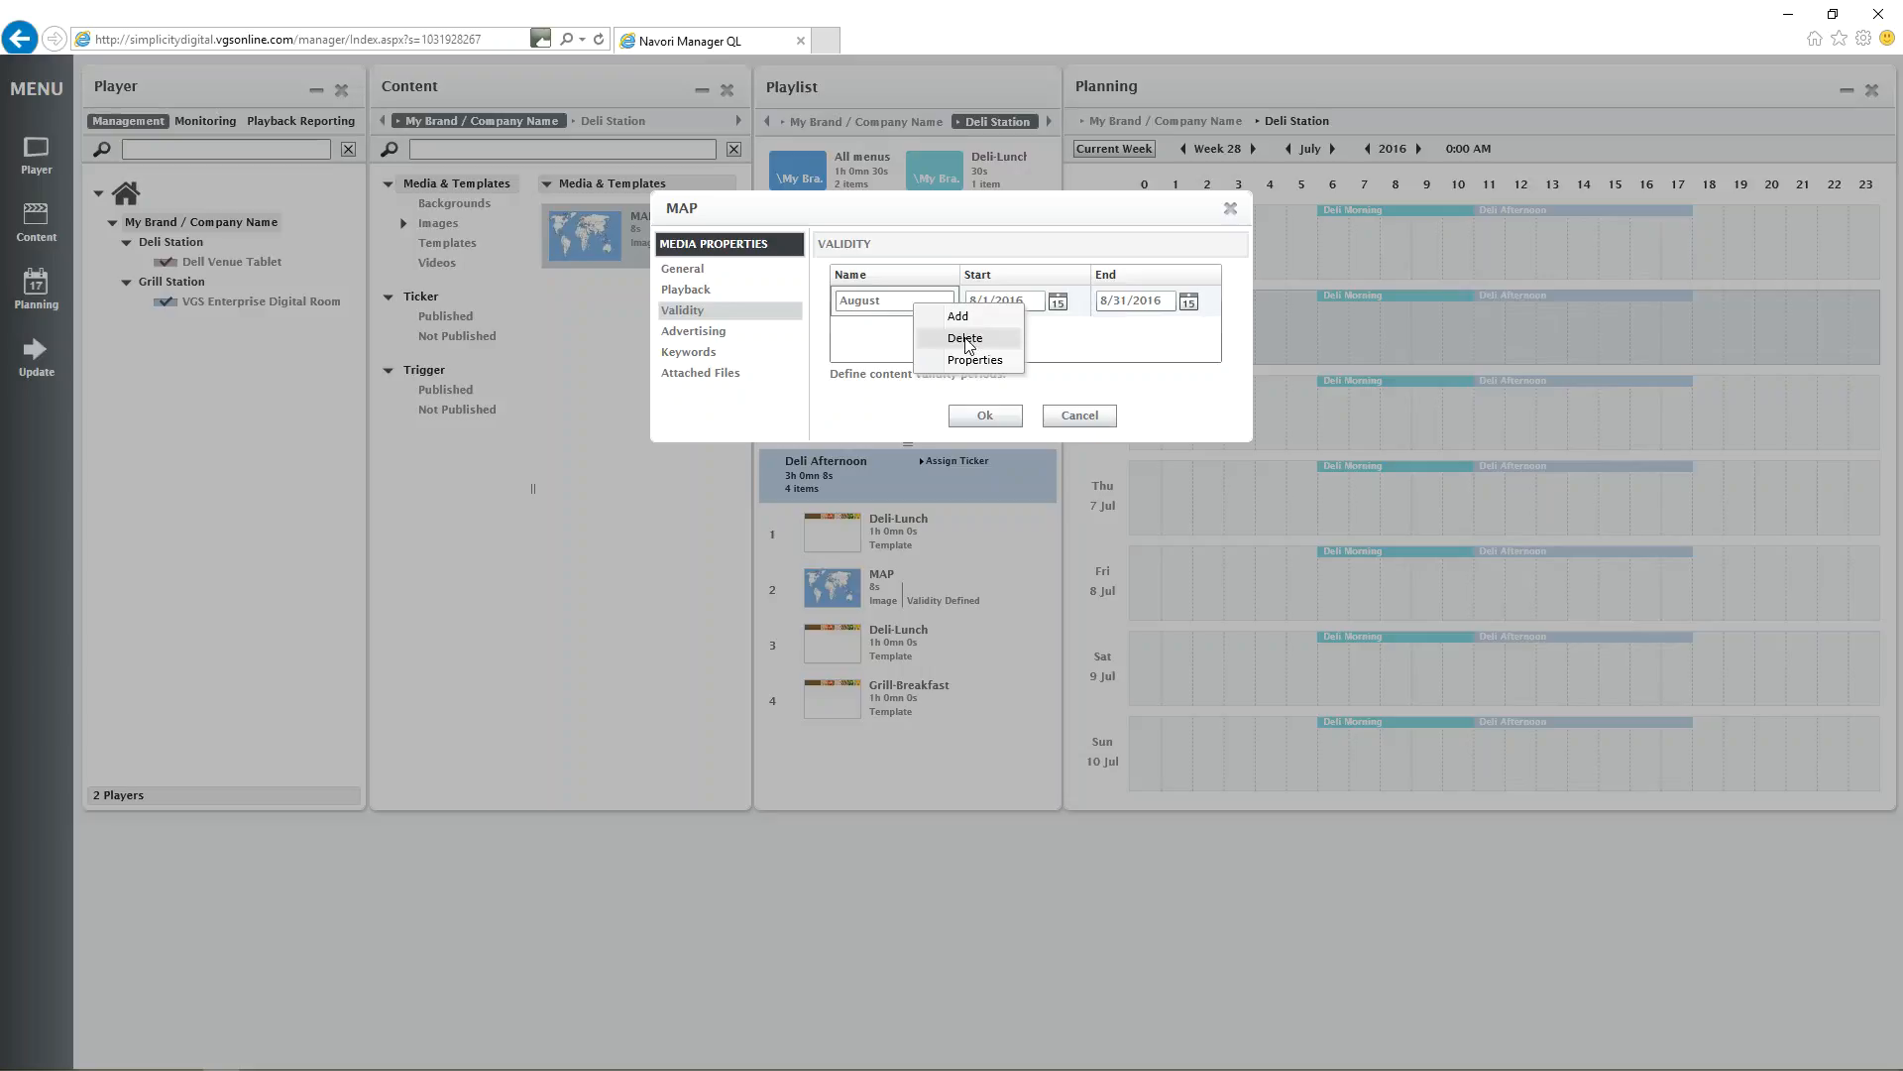
click(1144, 332)
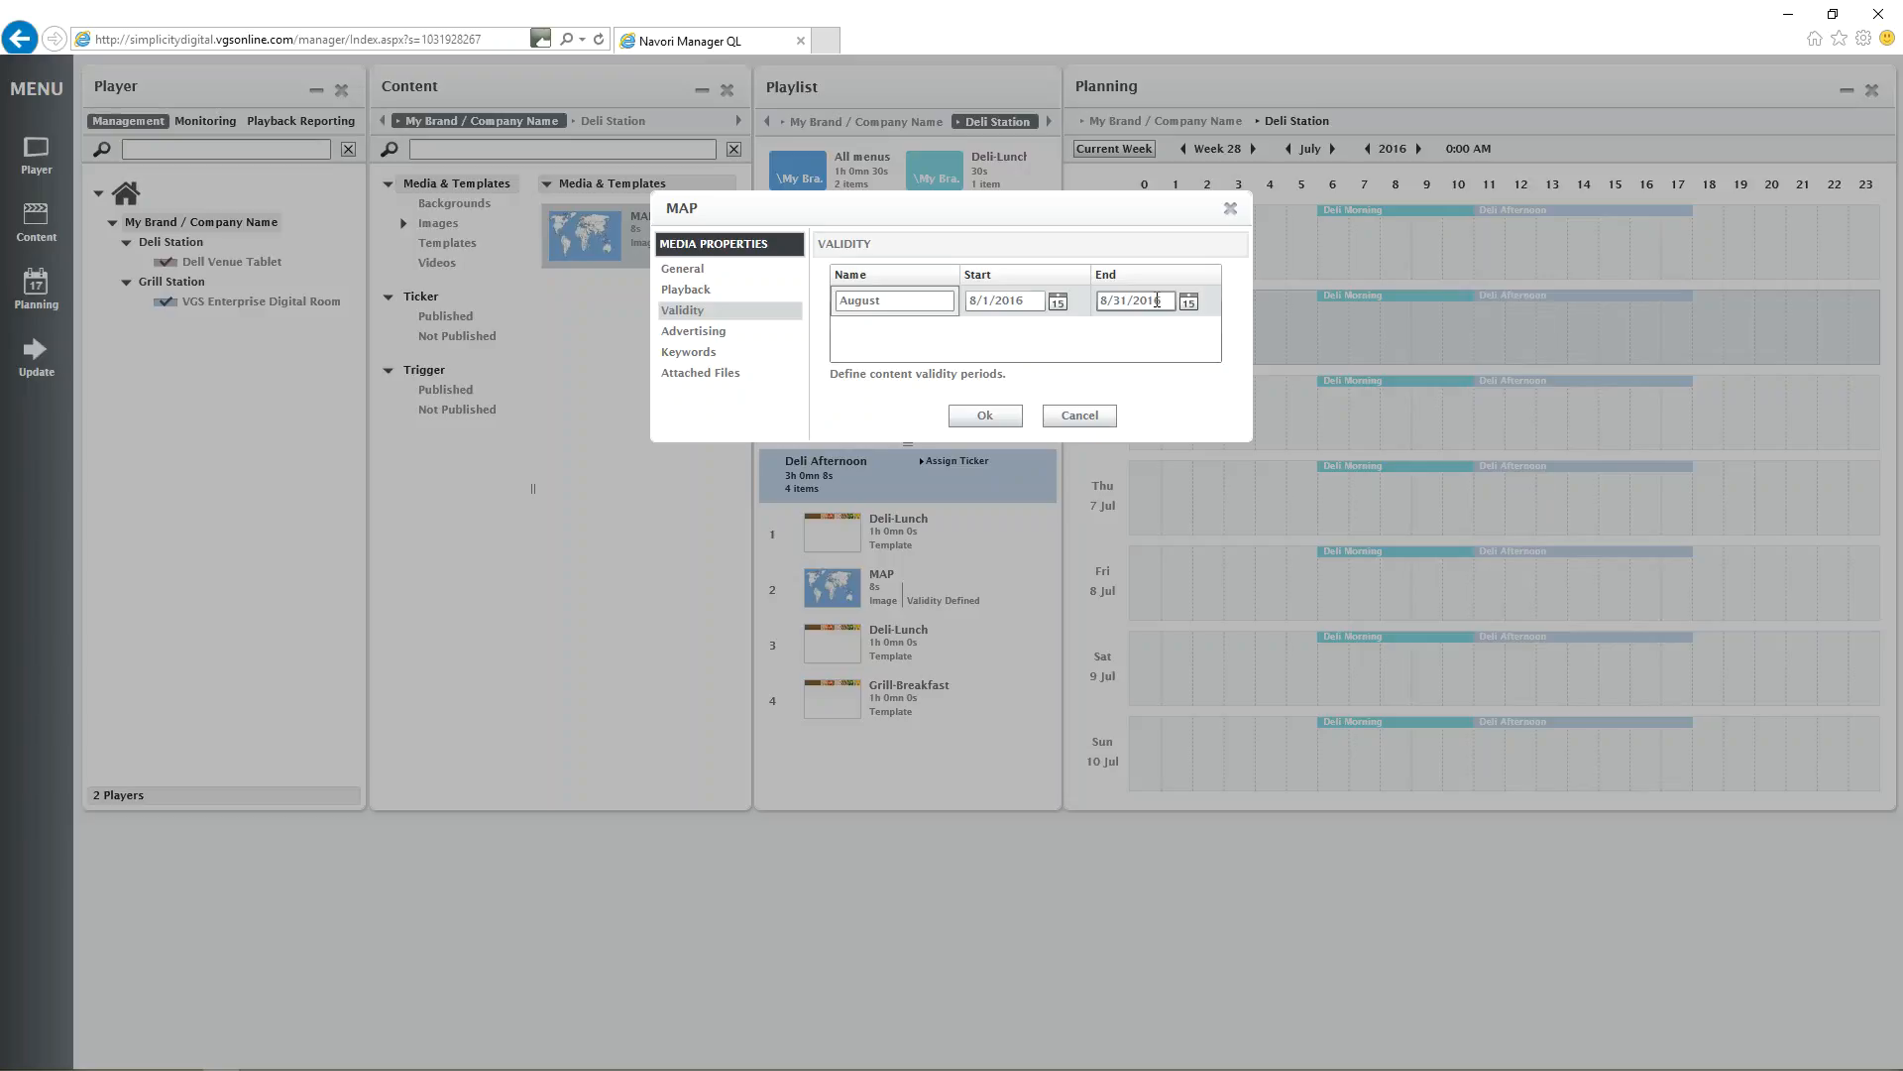
right_click(949, 309)
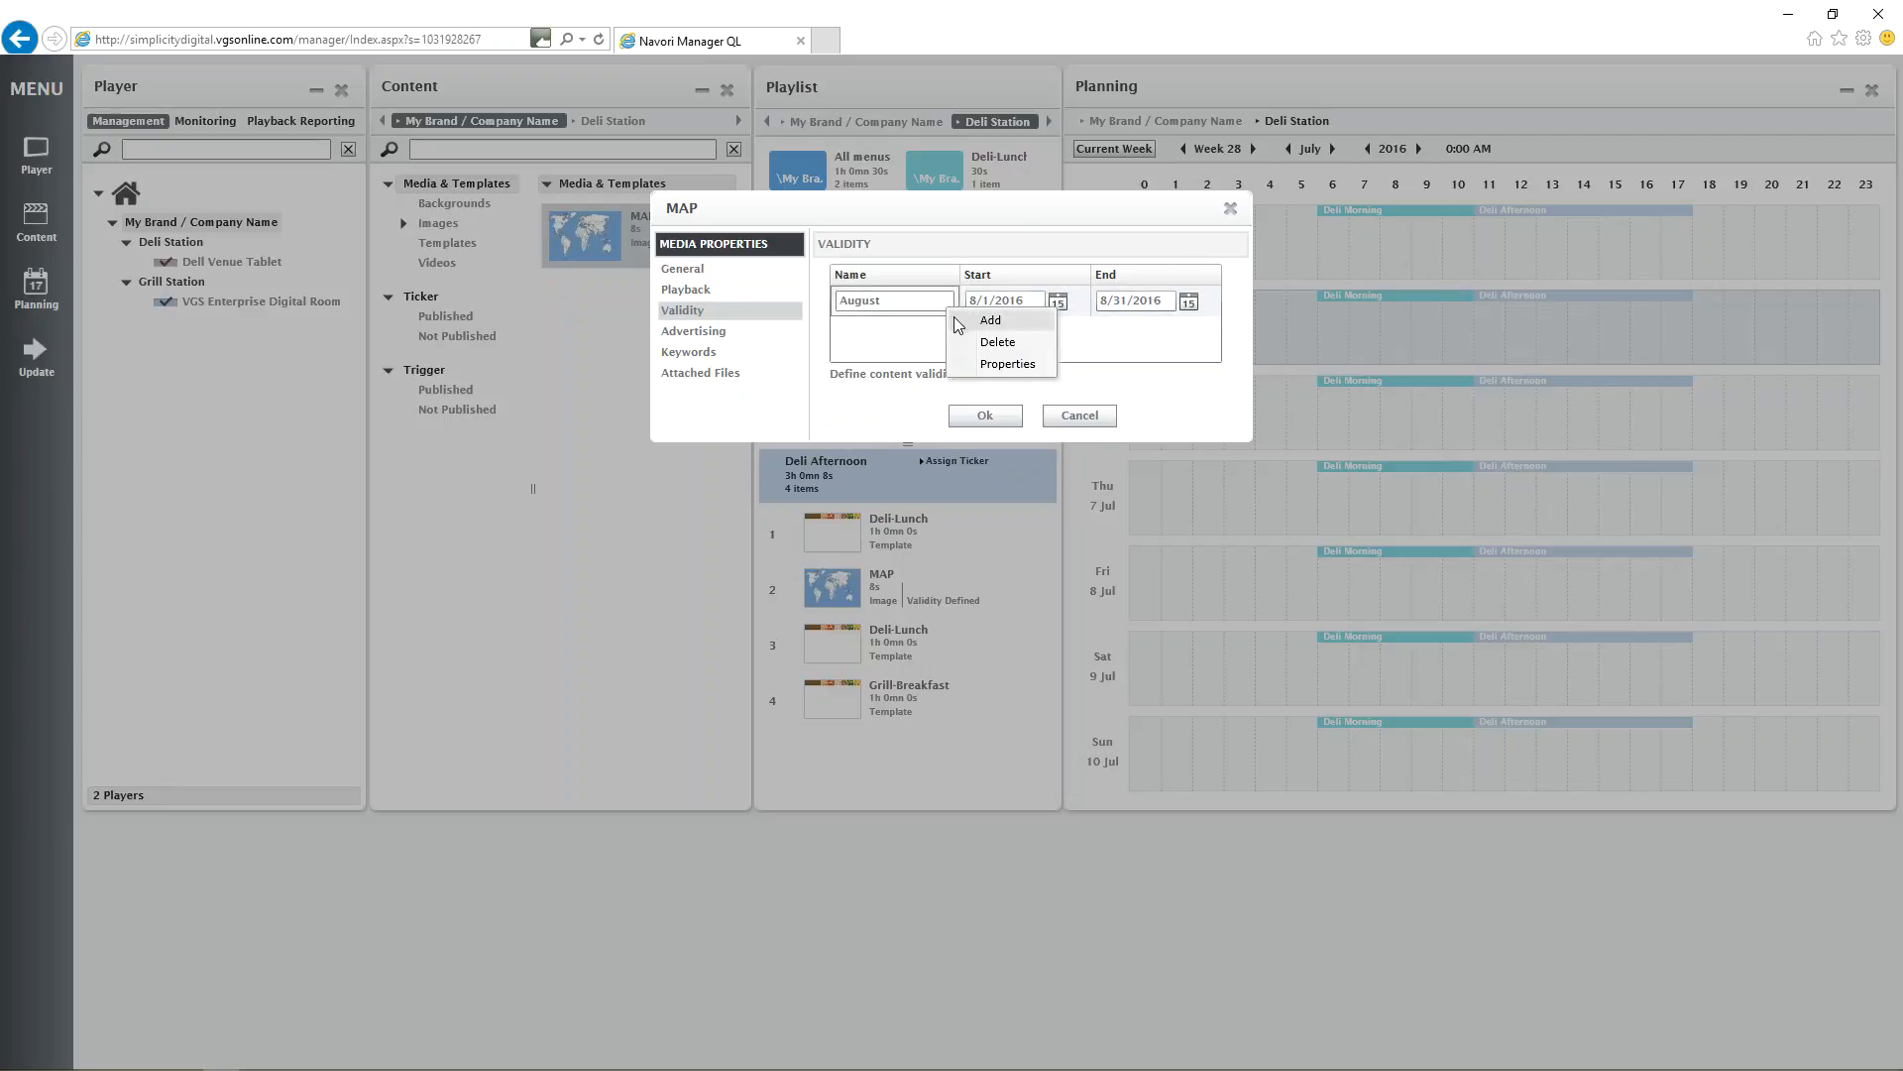
click(1009, 365)
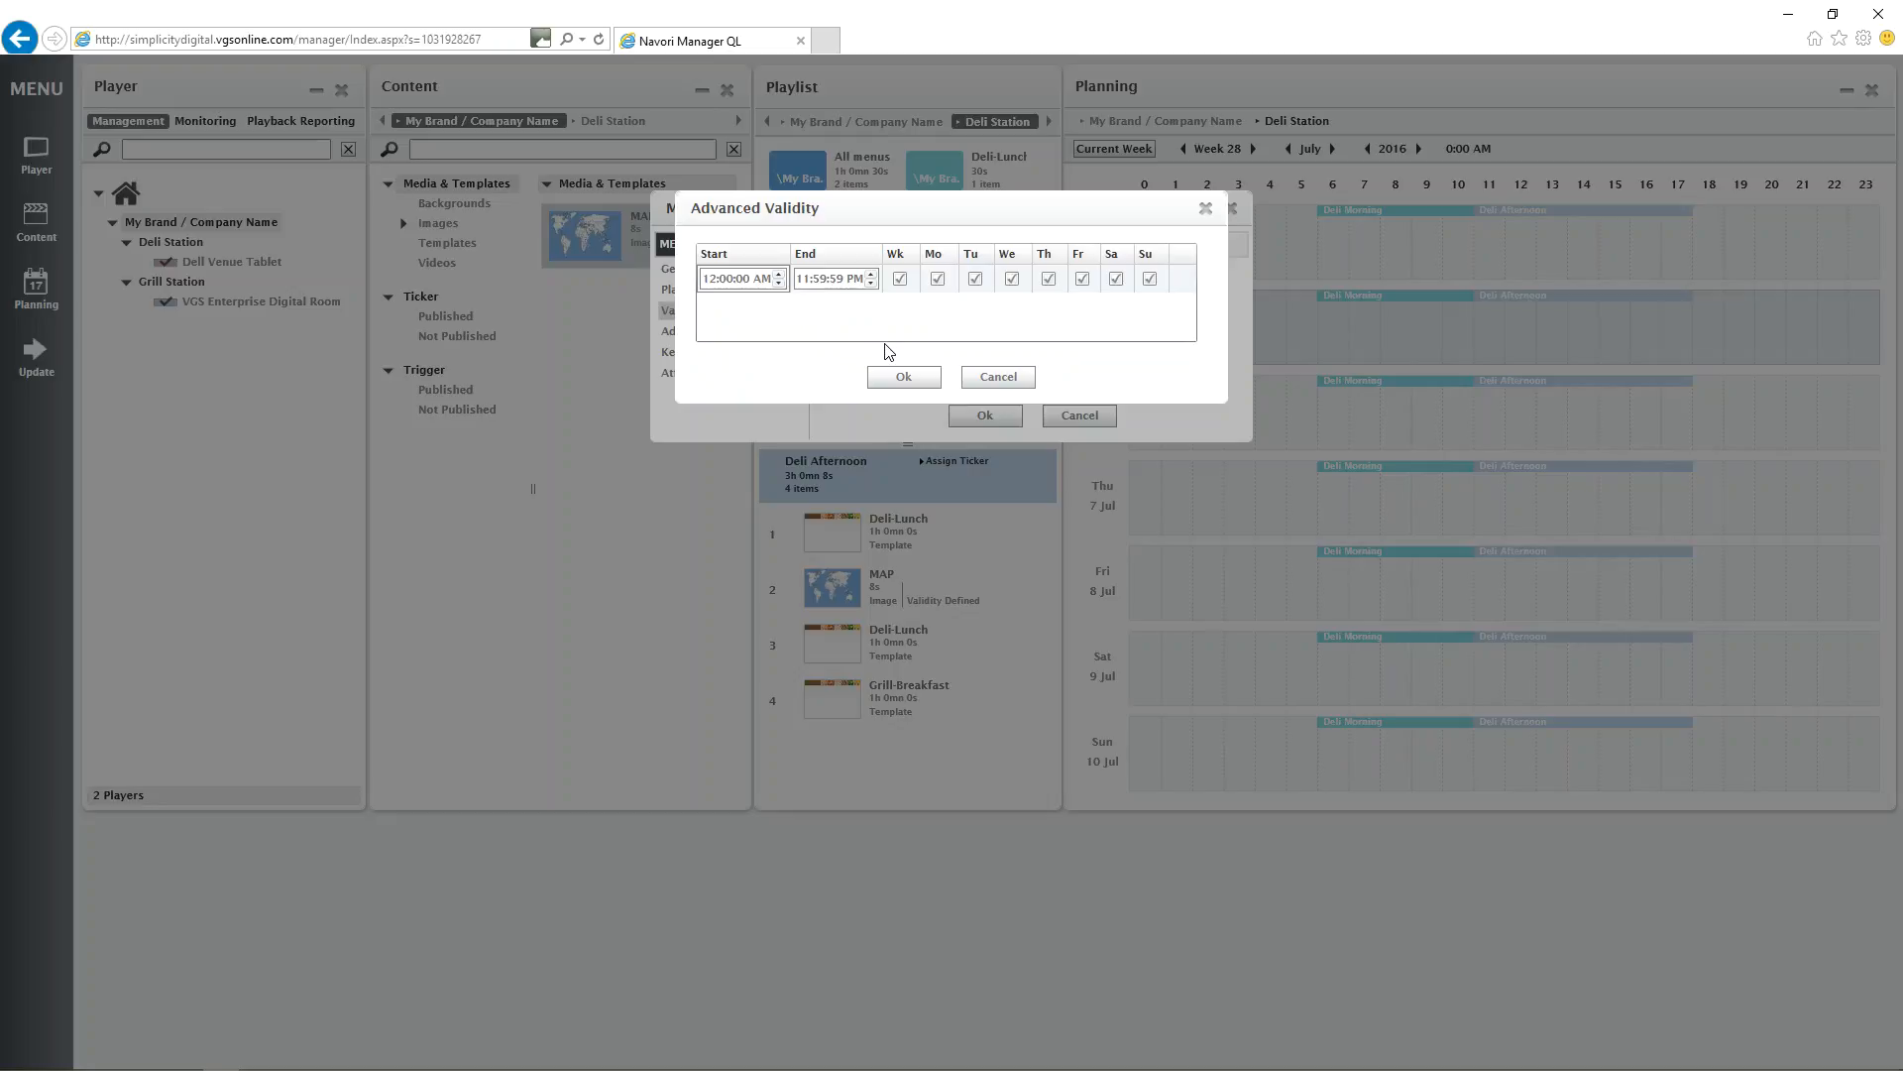
click(899, 279)
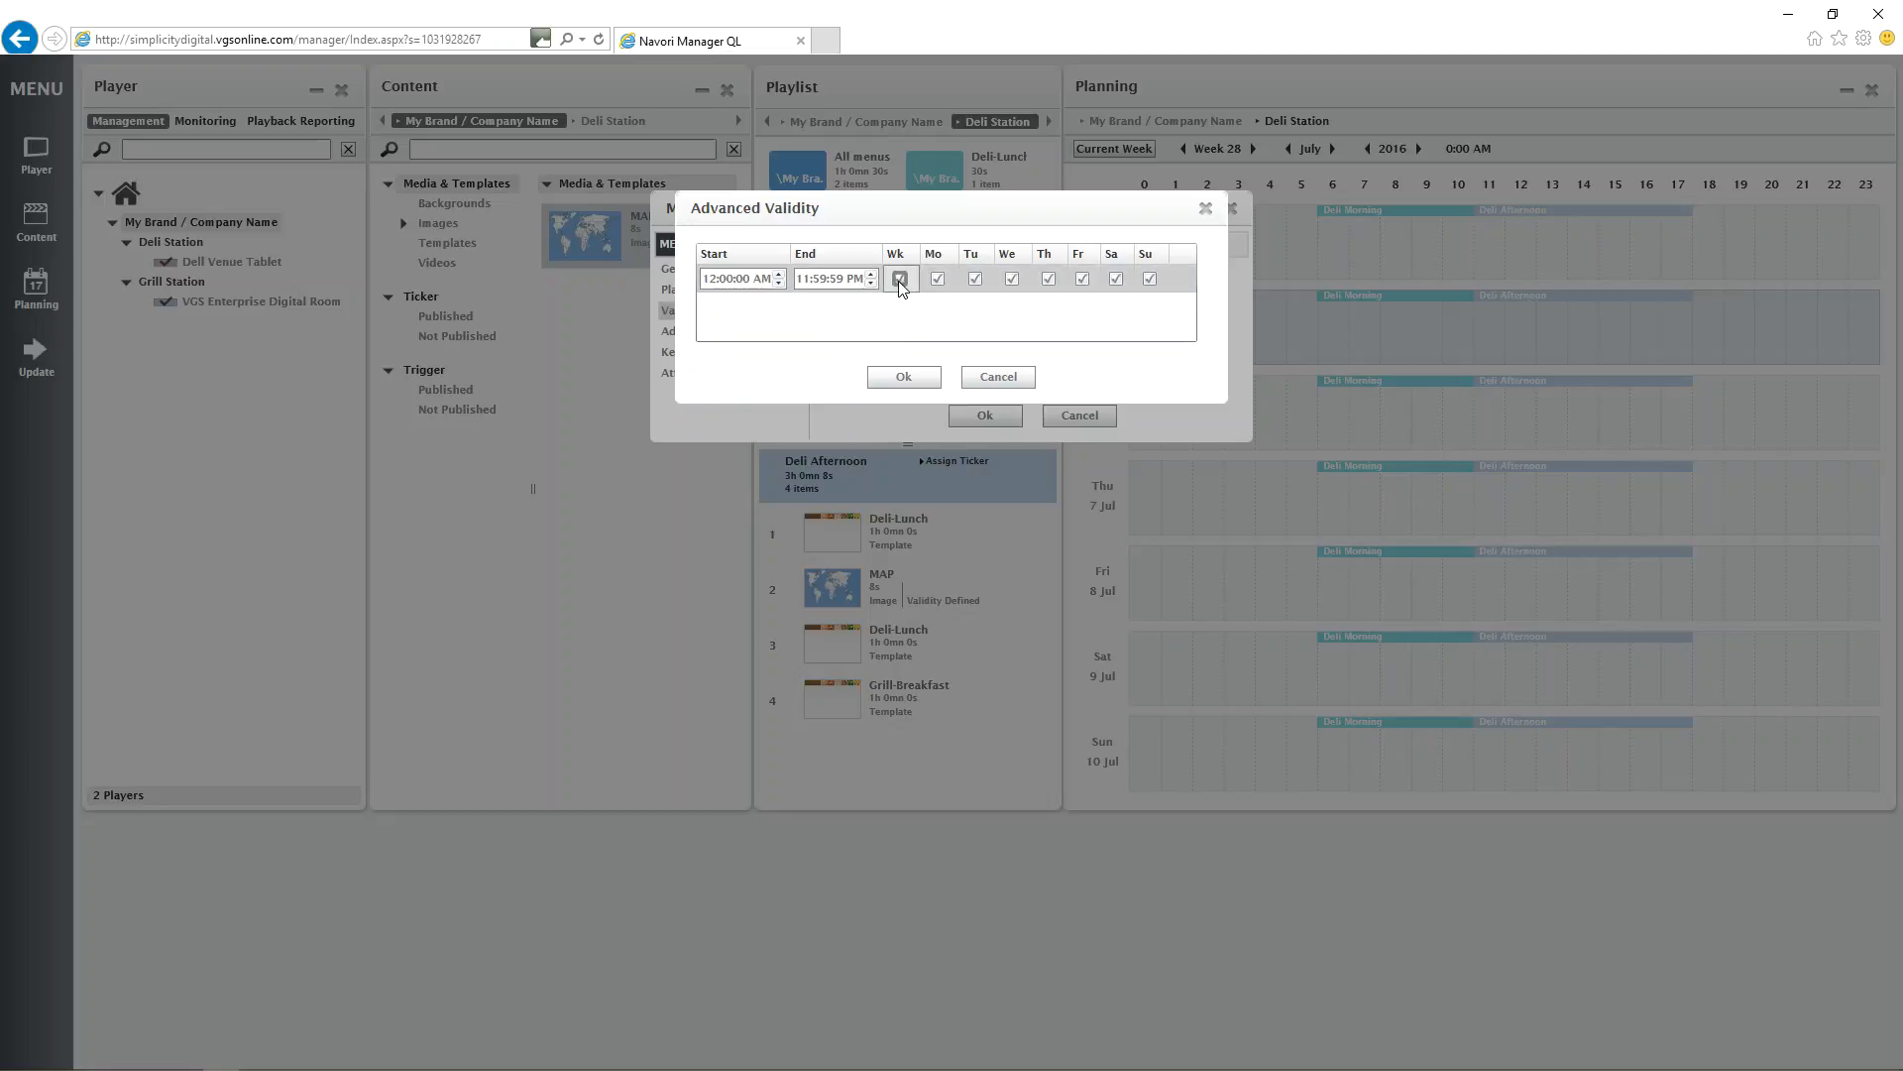
click(975, 279)
click(1013, 278)
Set the Monday-to-Wednesday validity row to start at 8 AM and end at 9 AM.
drag(748, 278, 666, 265)
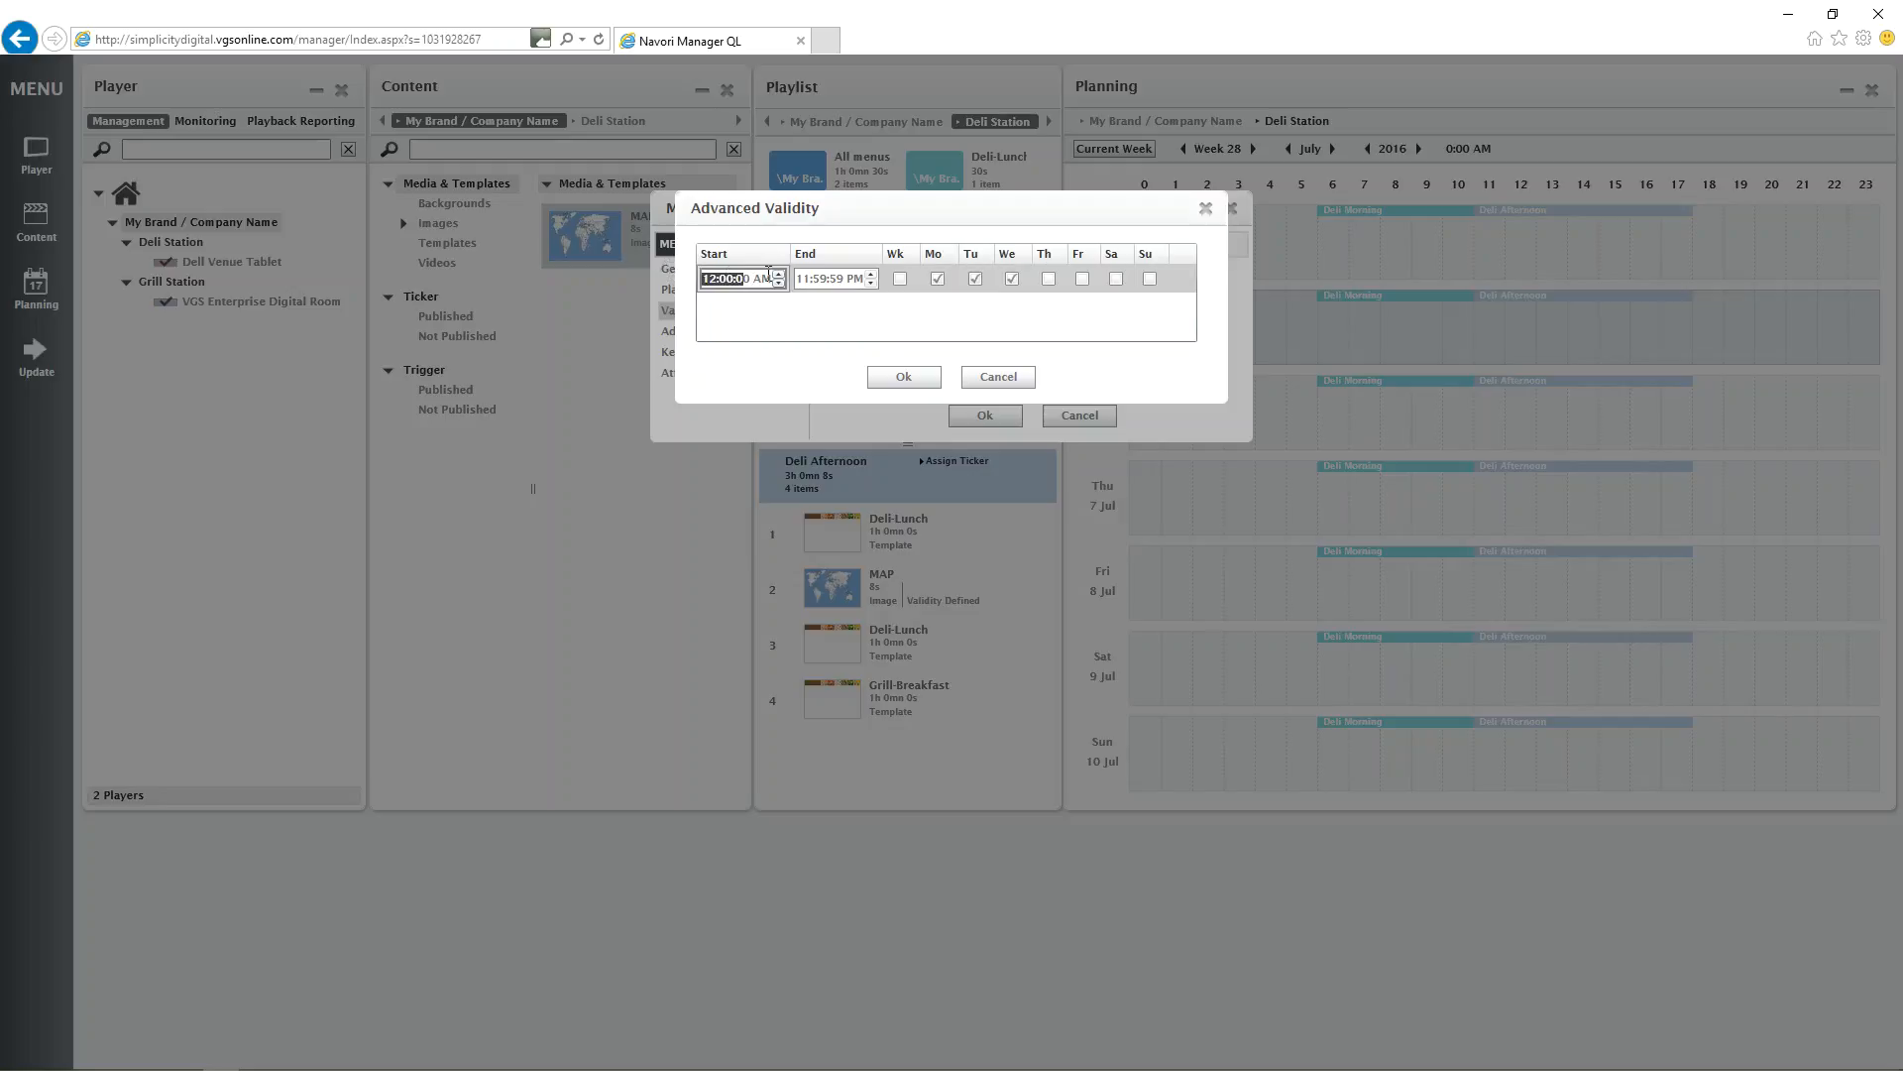
text(8)
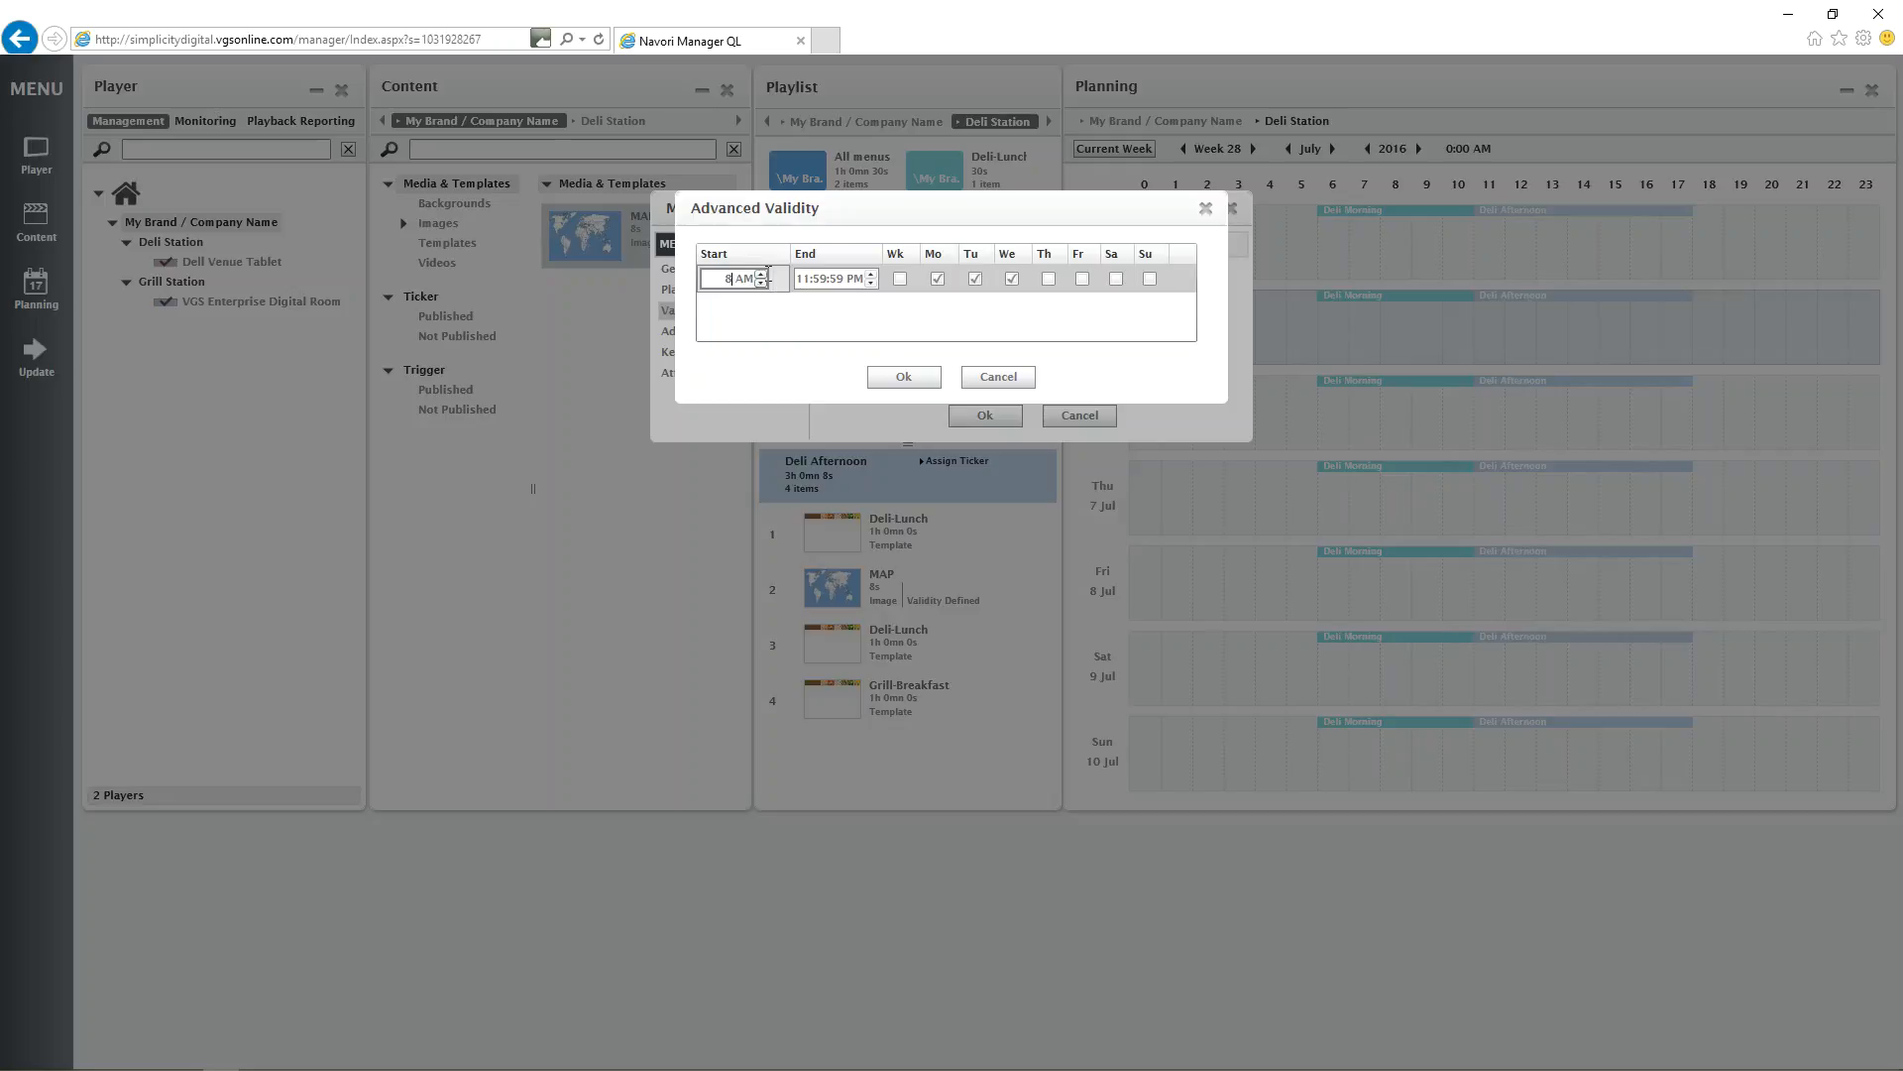
click(851, 283)
text(9a)
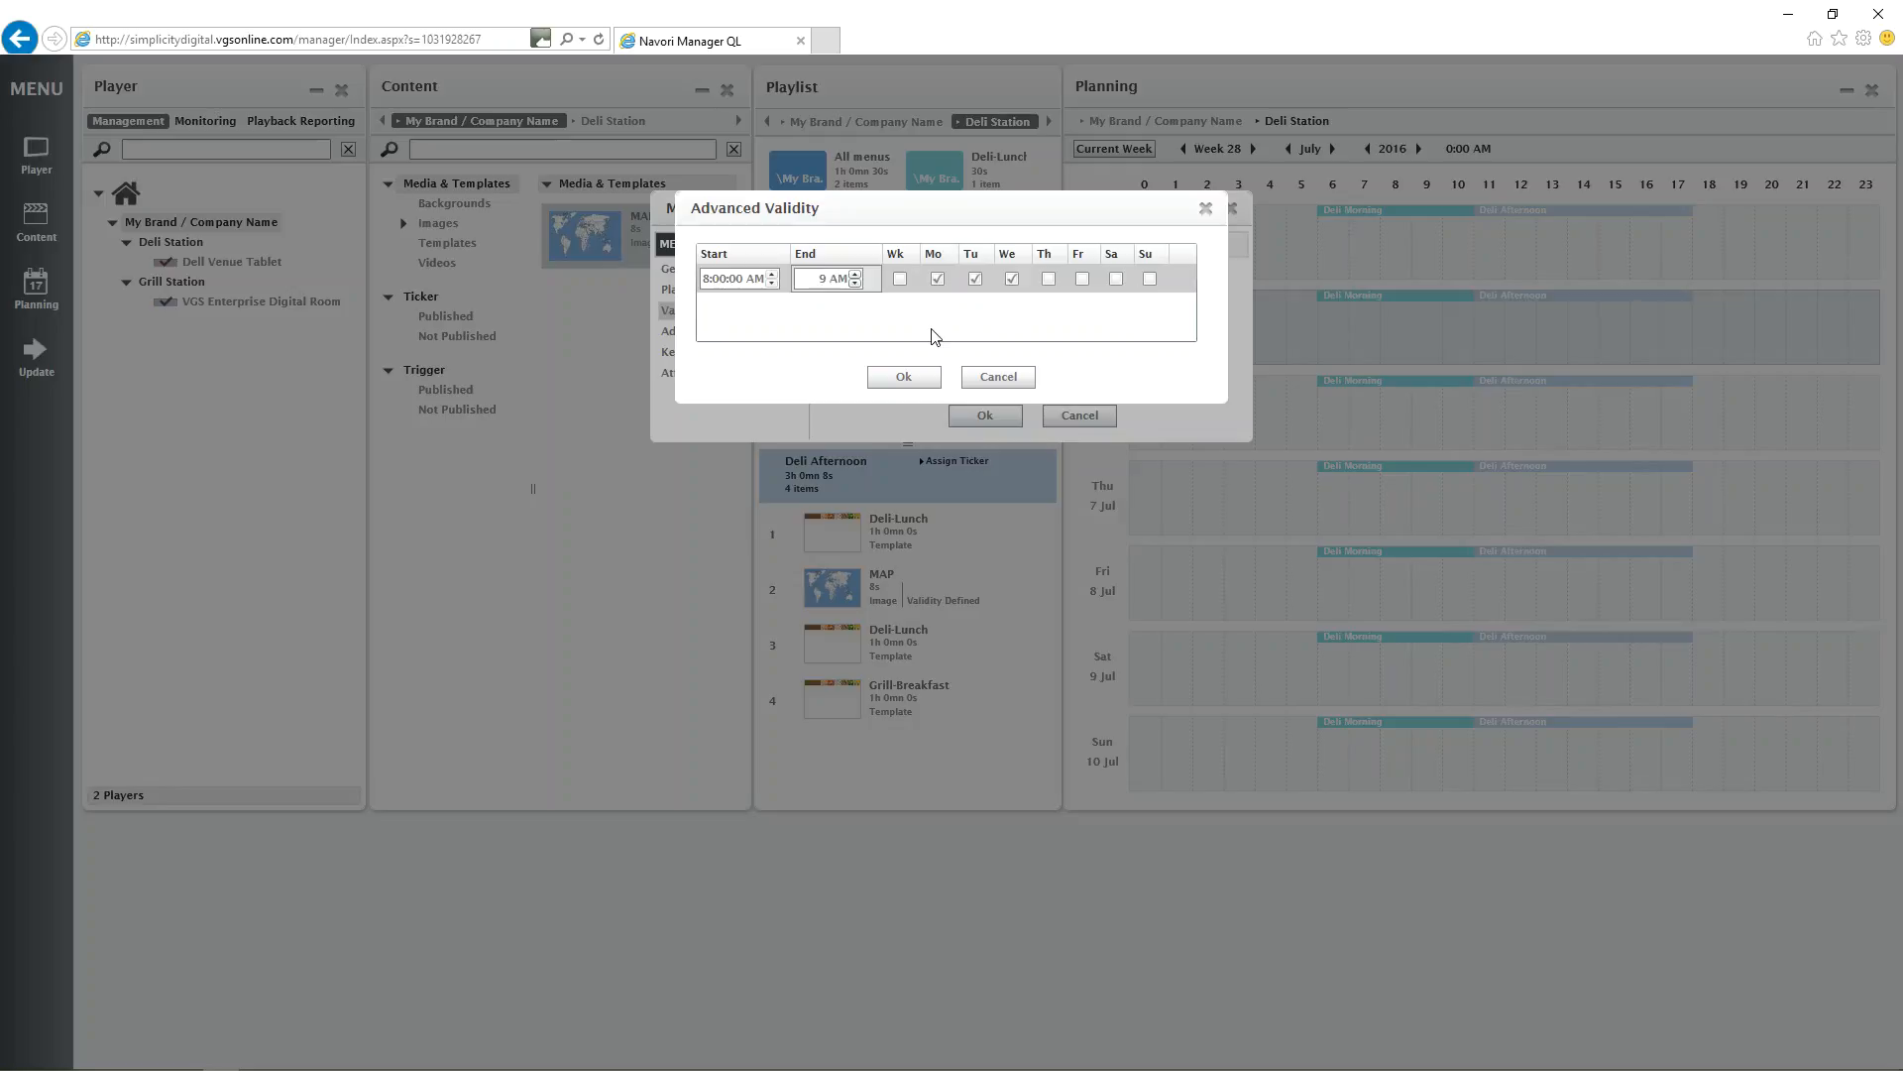
Add a second advanced validity row that applies only on Thursday, Friday and Saturday.
click(847, 313)
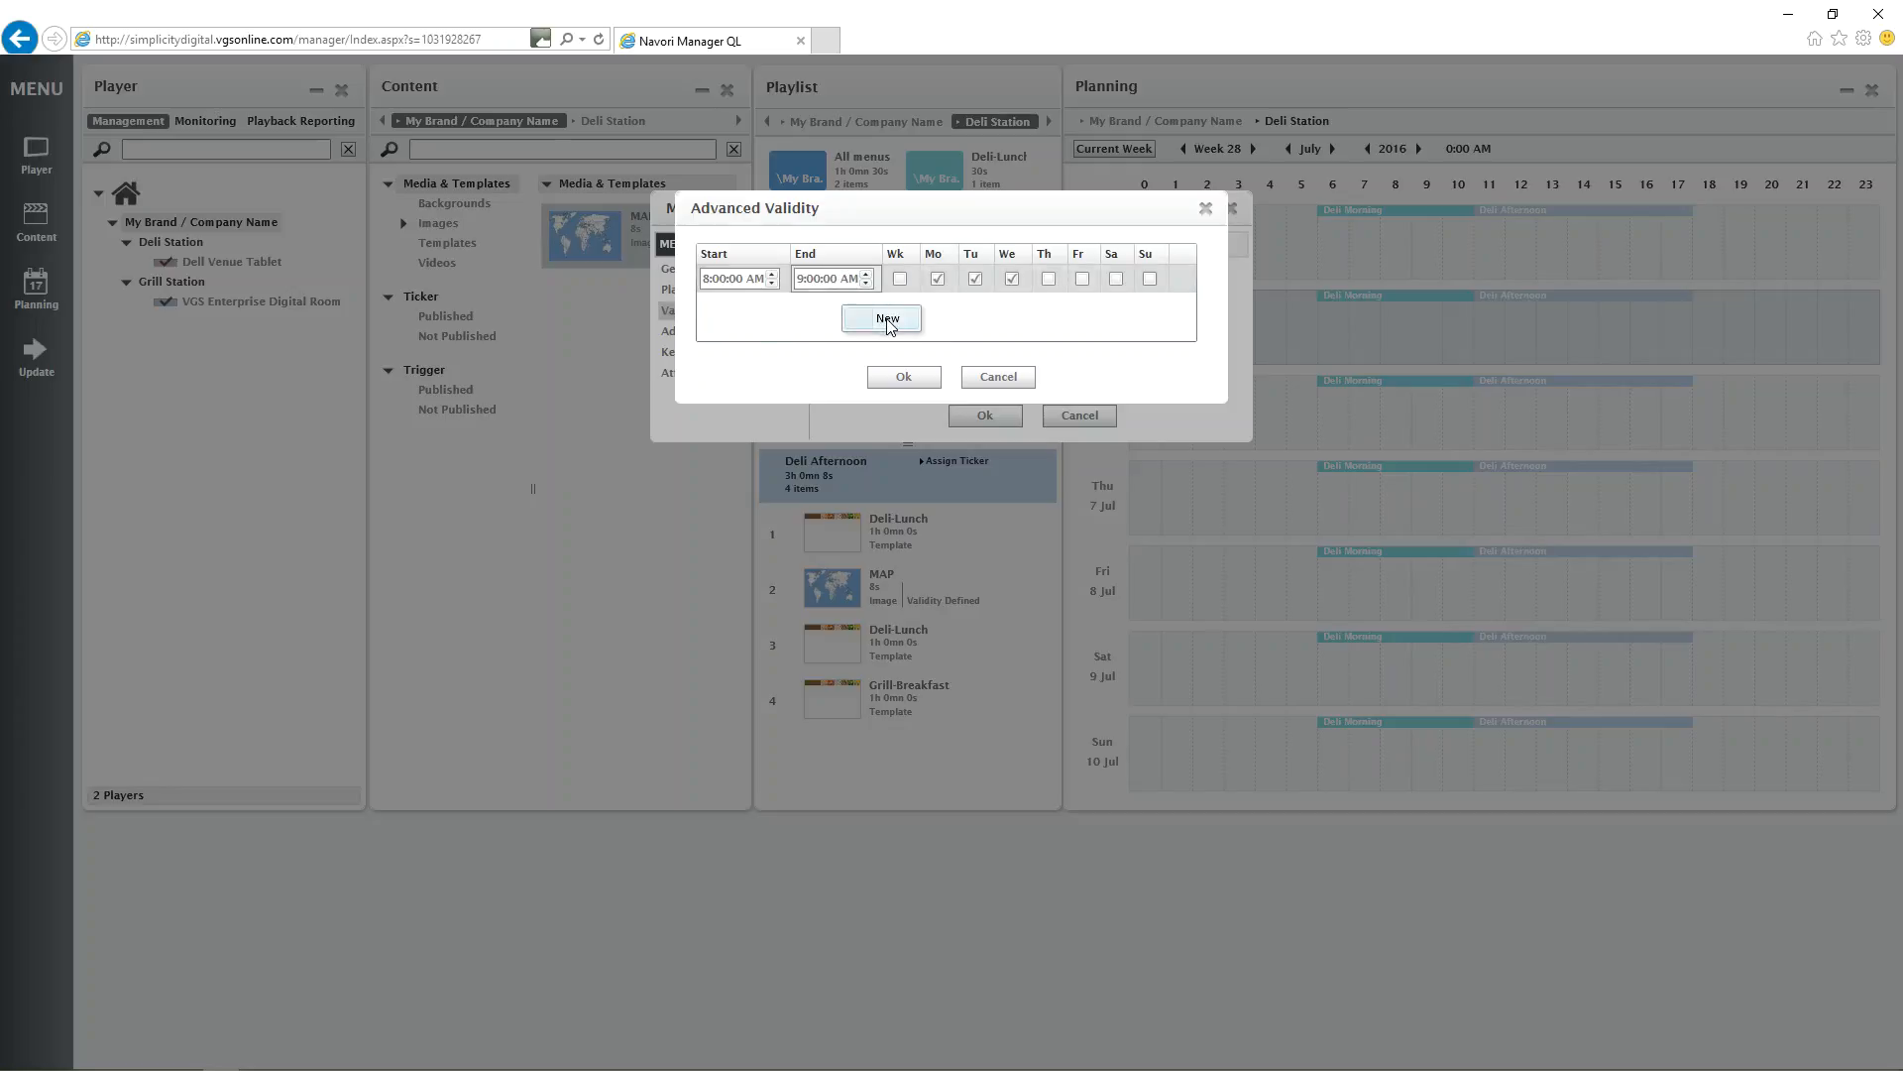
click(888, 323)
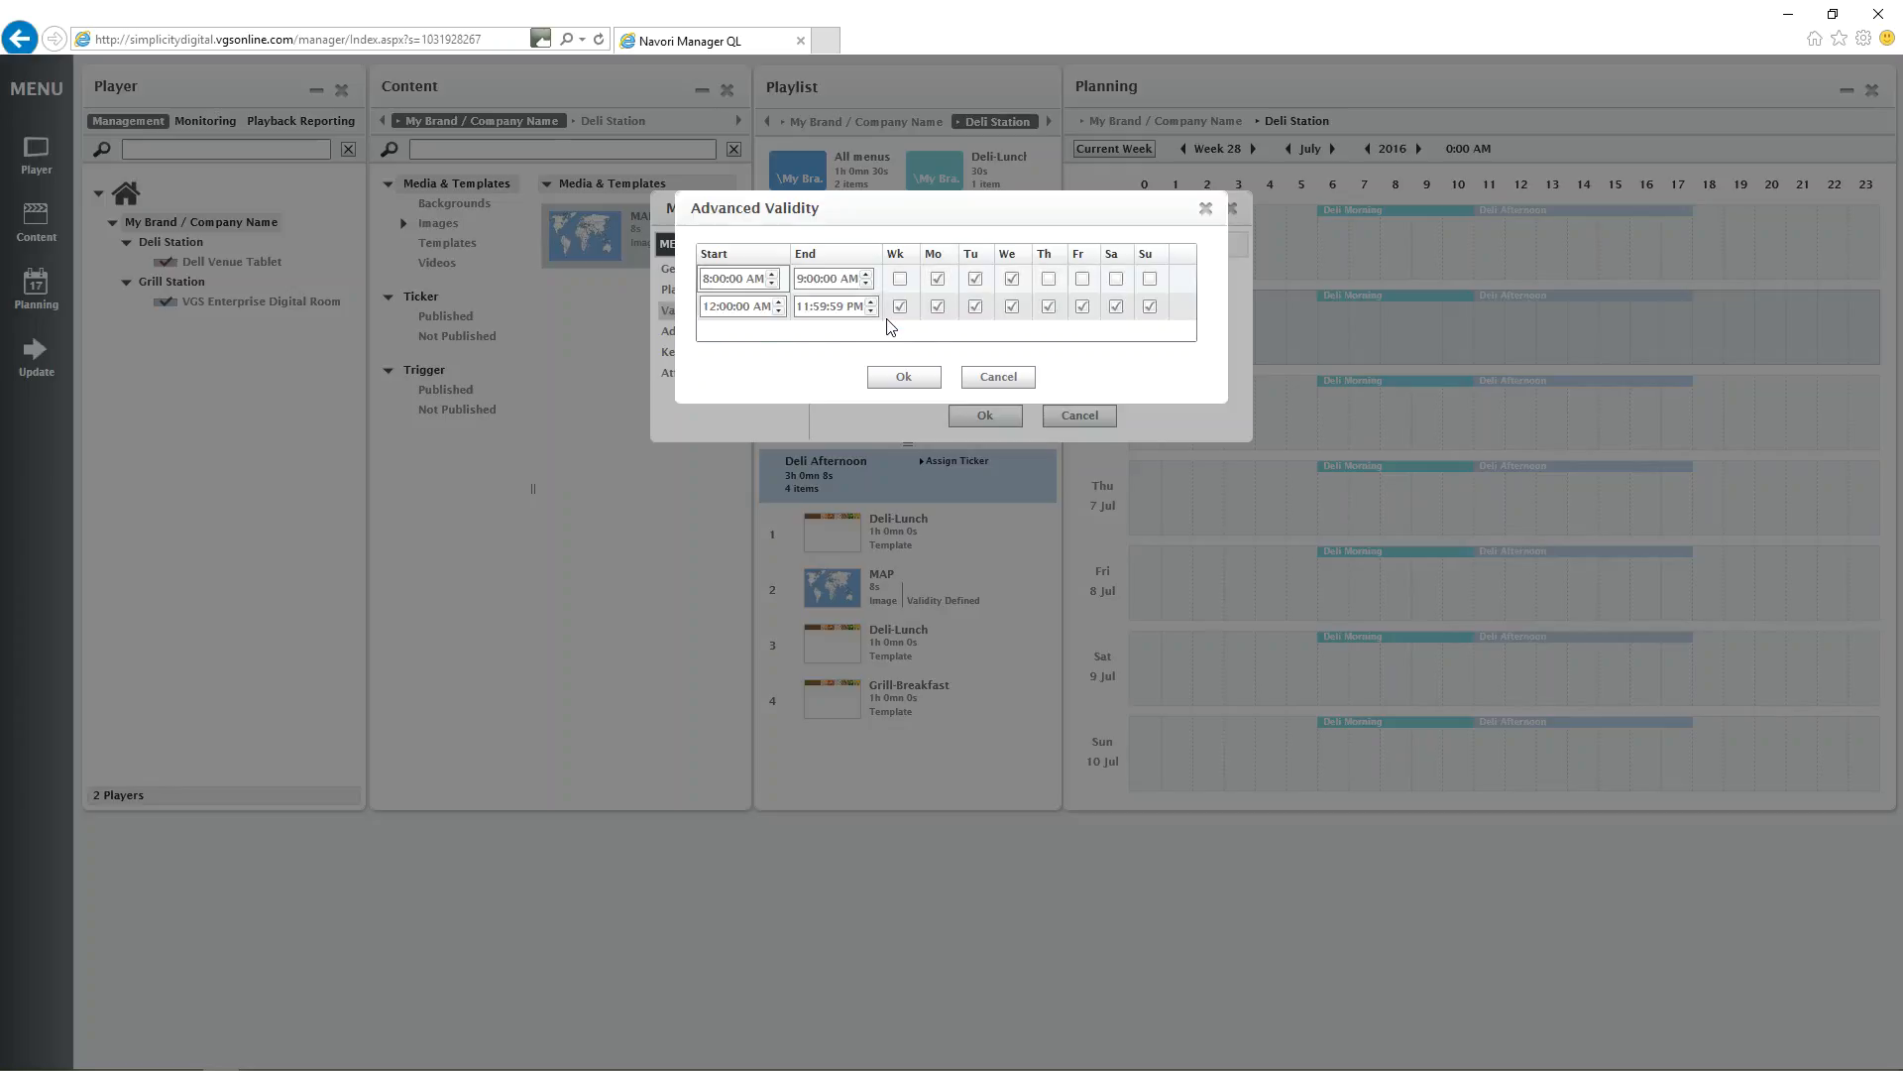
click(899, 306)
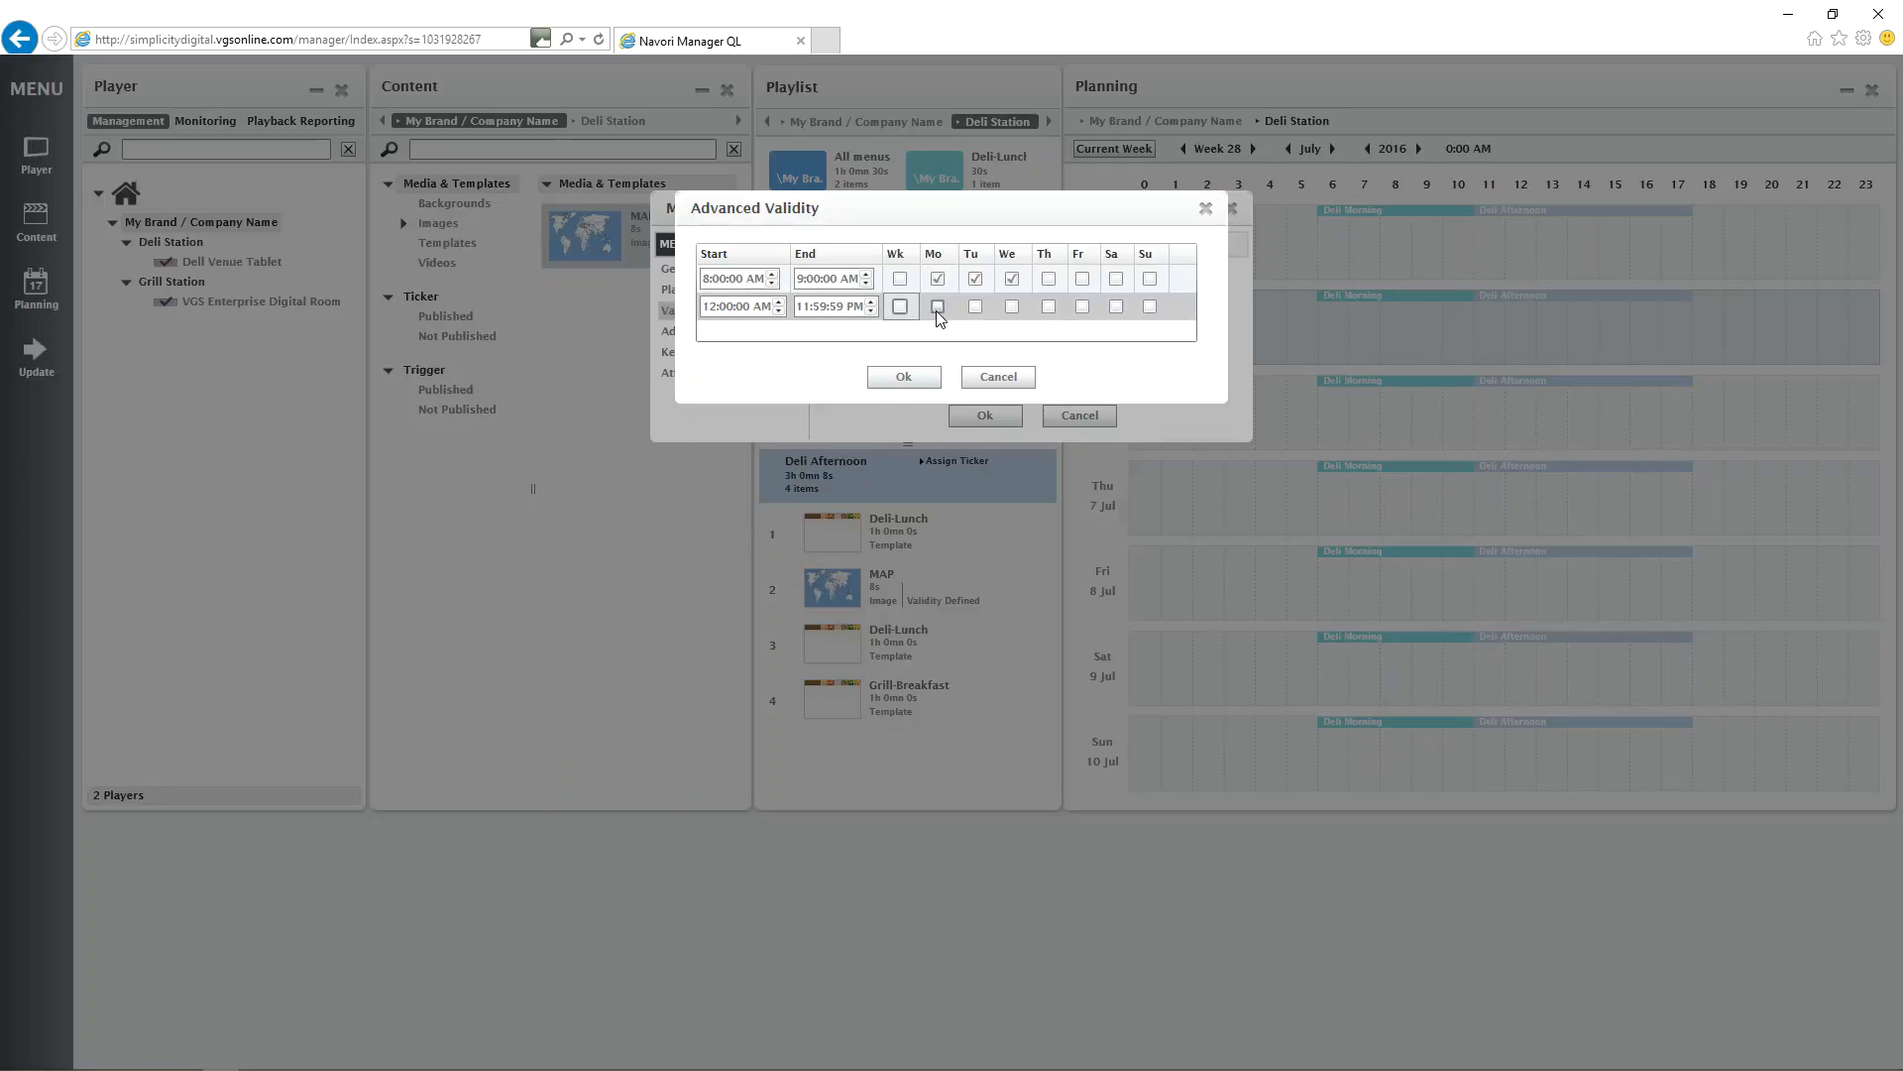
click(1049, 307)
click(1082, 308)
click(1115, 308)
Set the Thursday-to-Saturday validity row to start at 2 PM and end at 4 PM.
drag(751, 308, 576, 310)
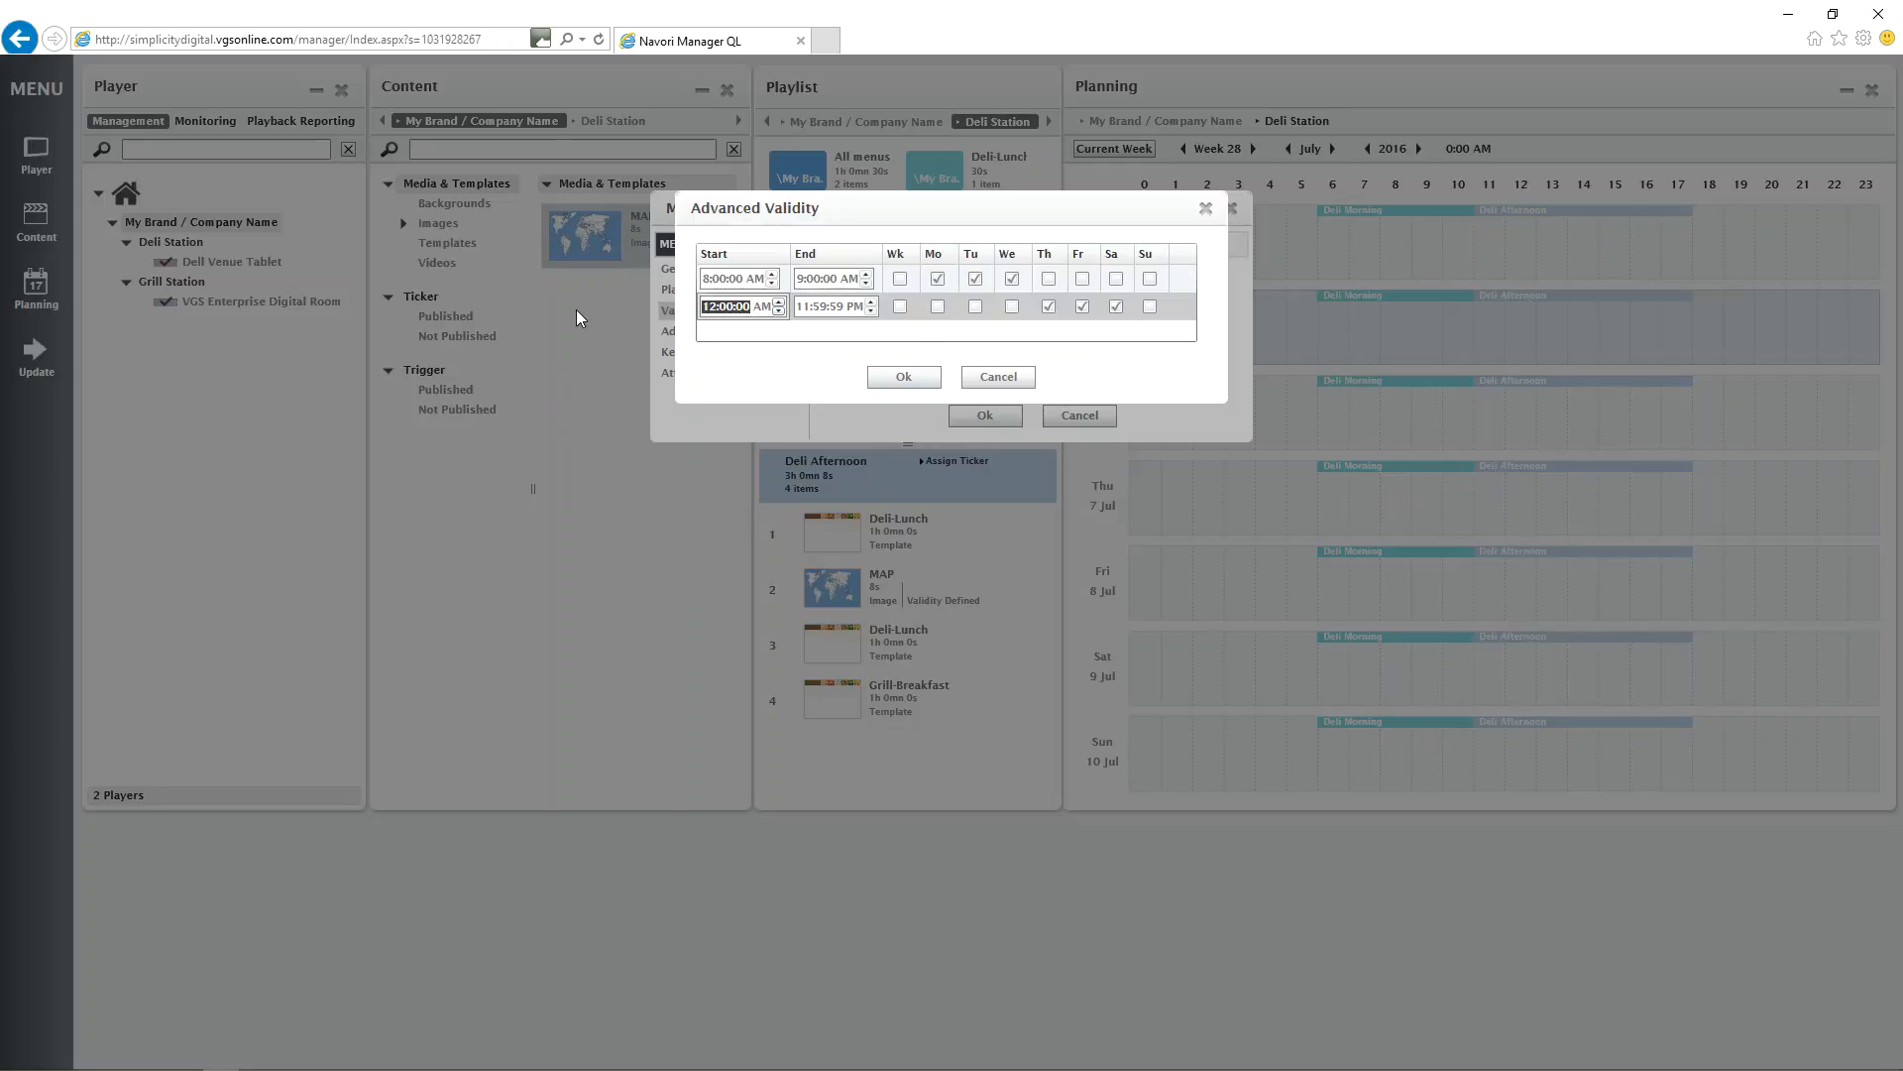
text(2)
key(shift+Right)
text(P)
click(825, 307)
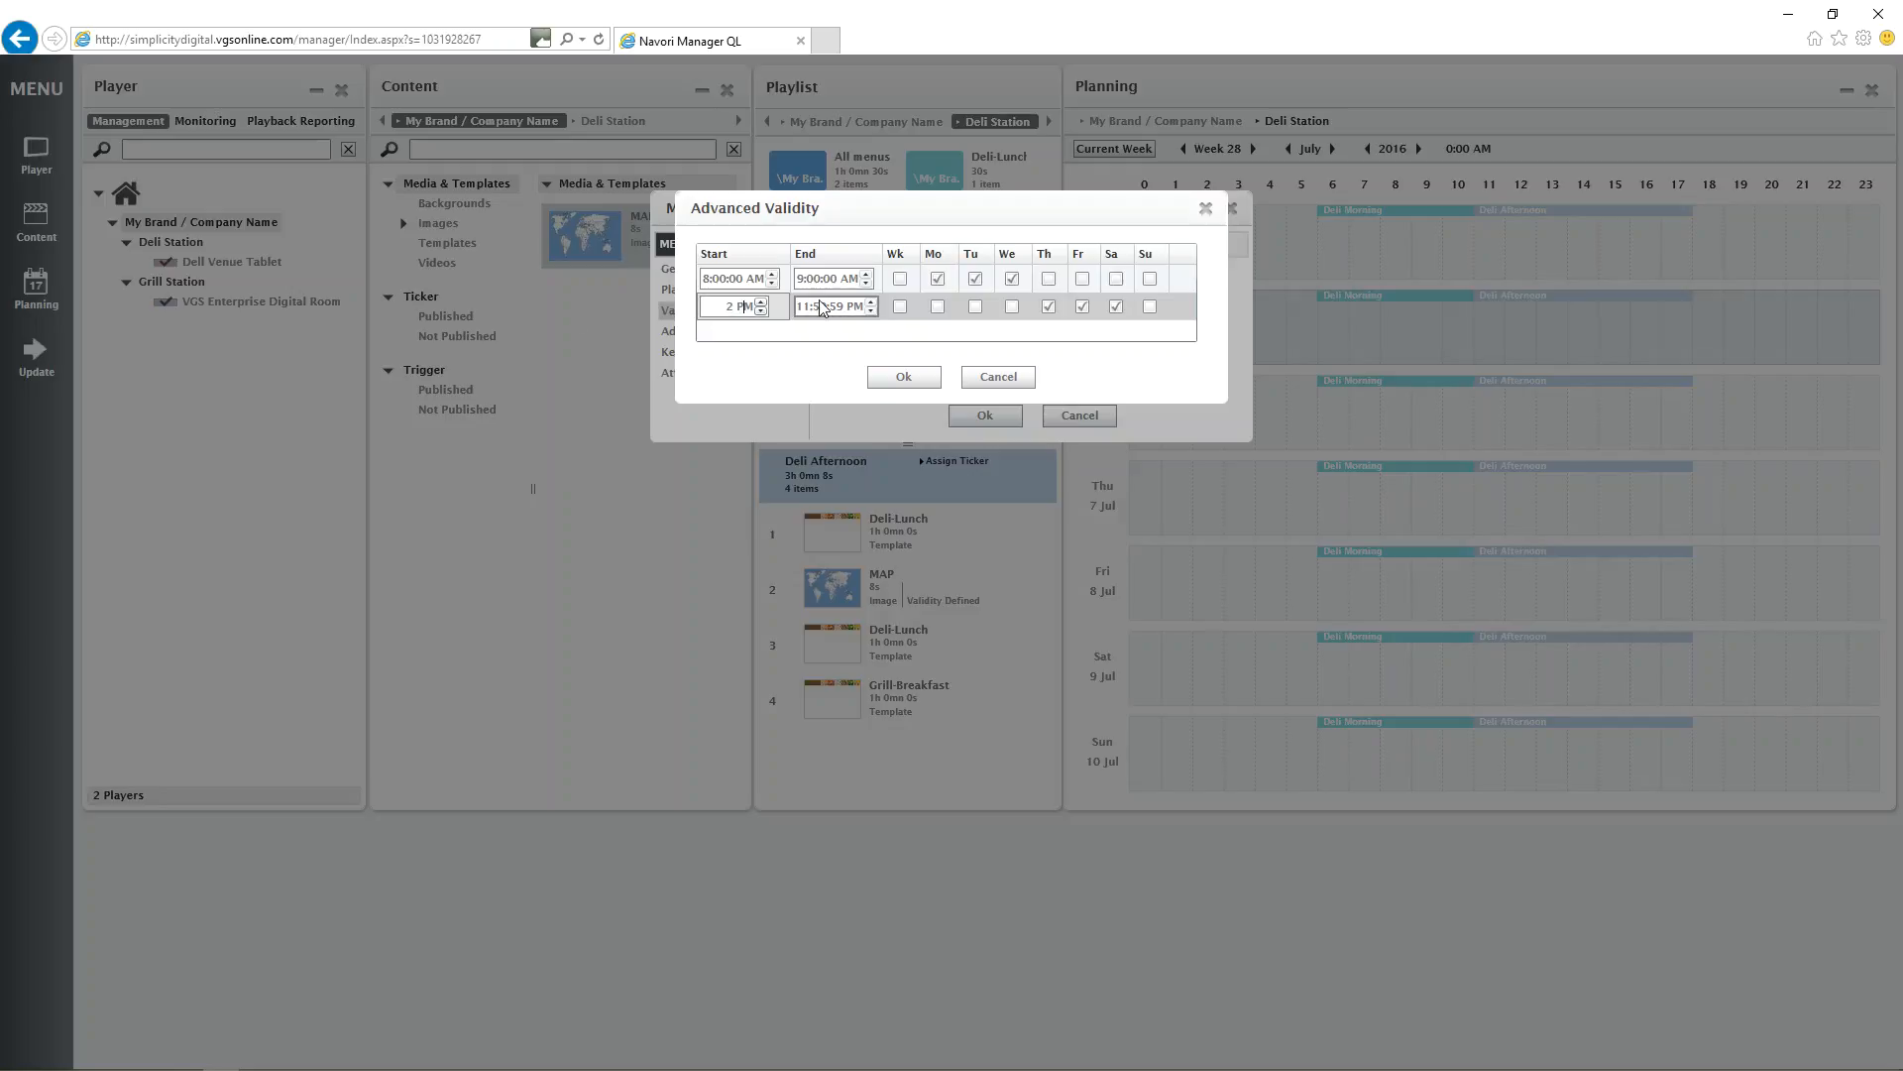
double_click(844, 306)
text(4)
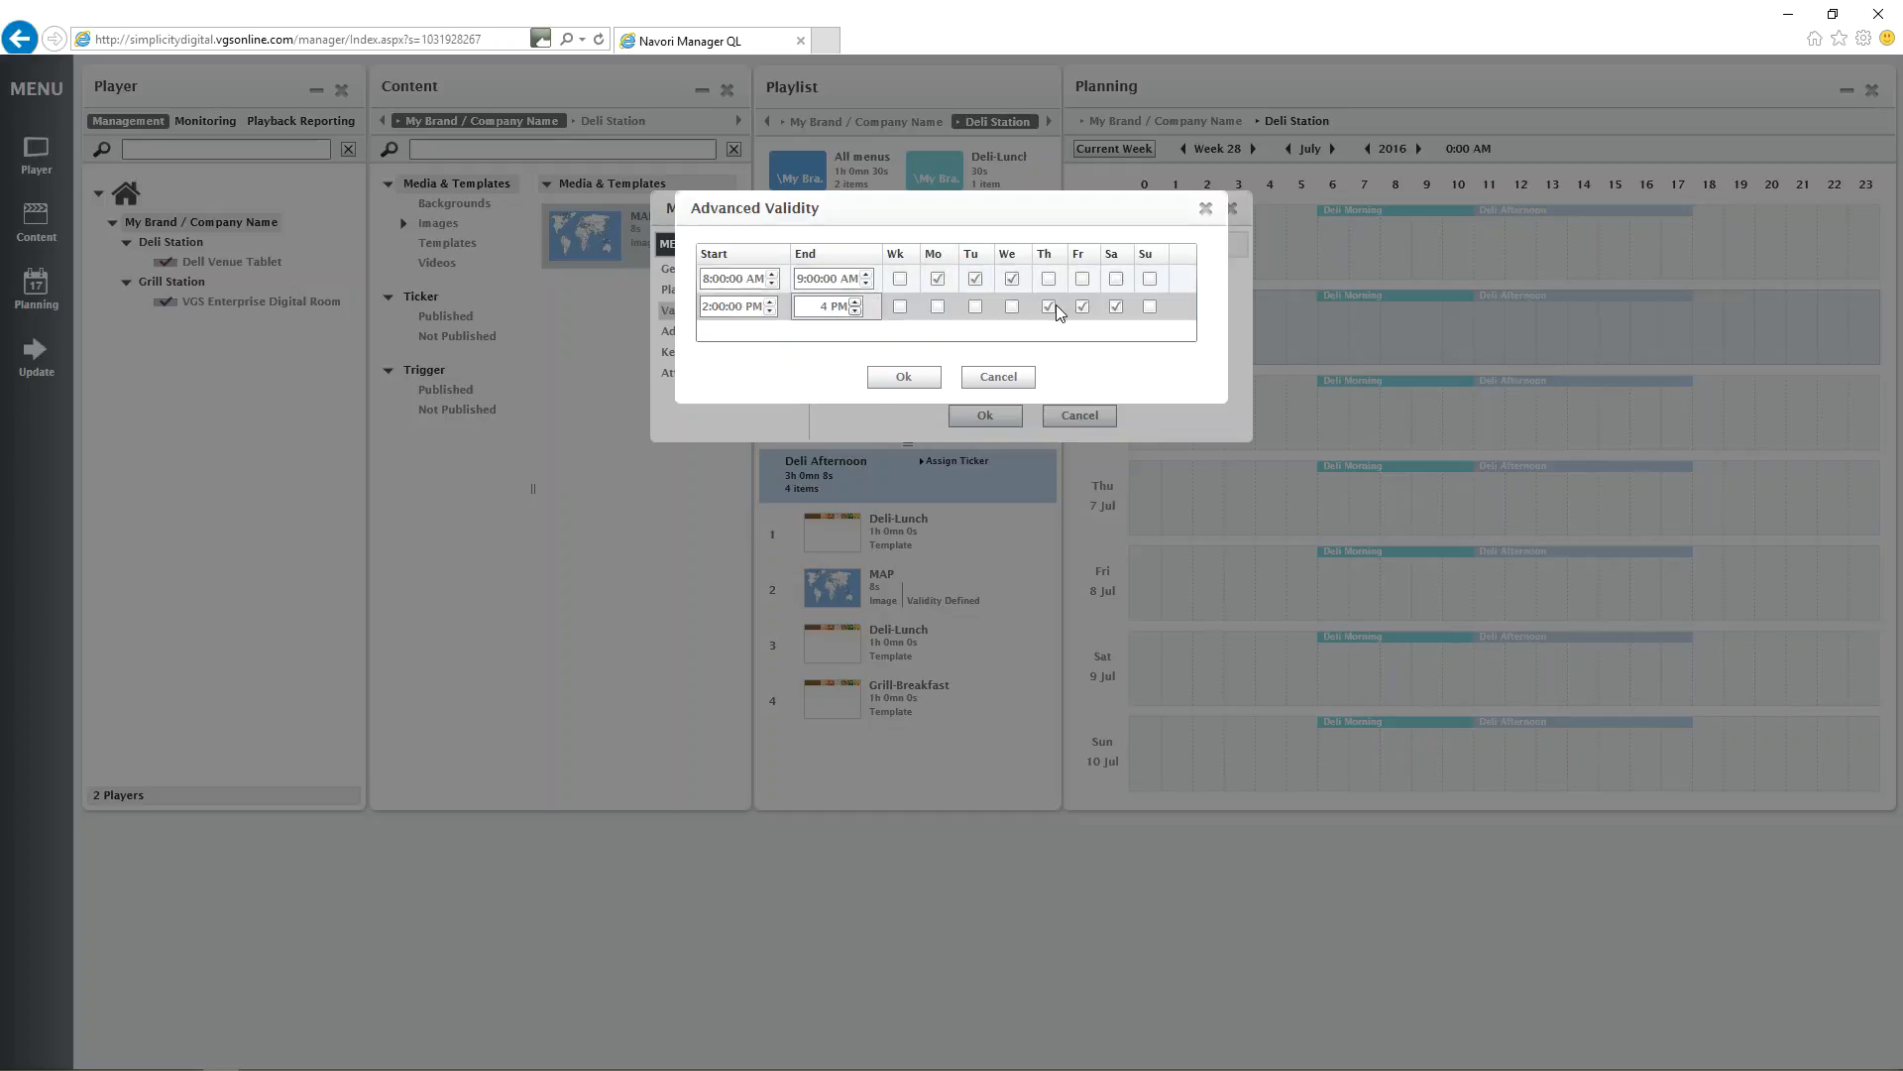
Save the advanced validity rows and the MAP image's media properties.
key(Return)
click(922, 376)
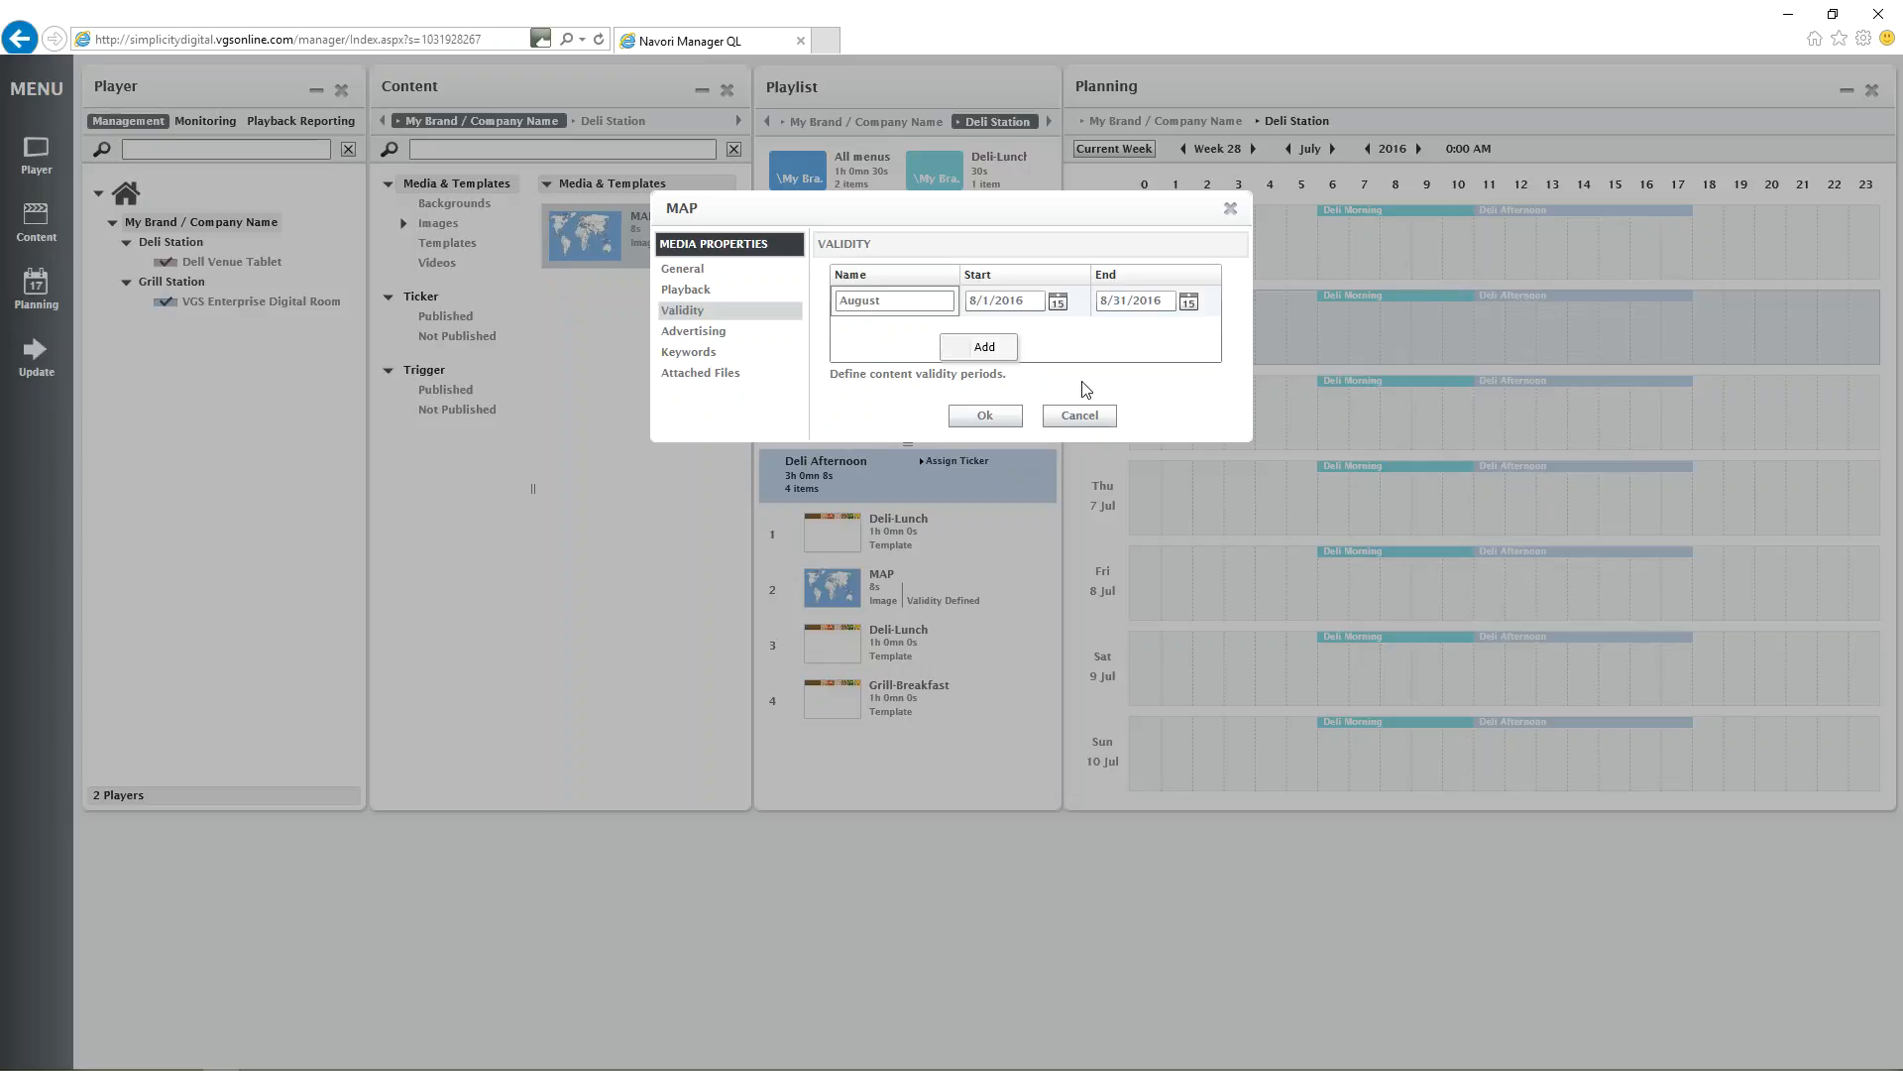
click(1054, 351)
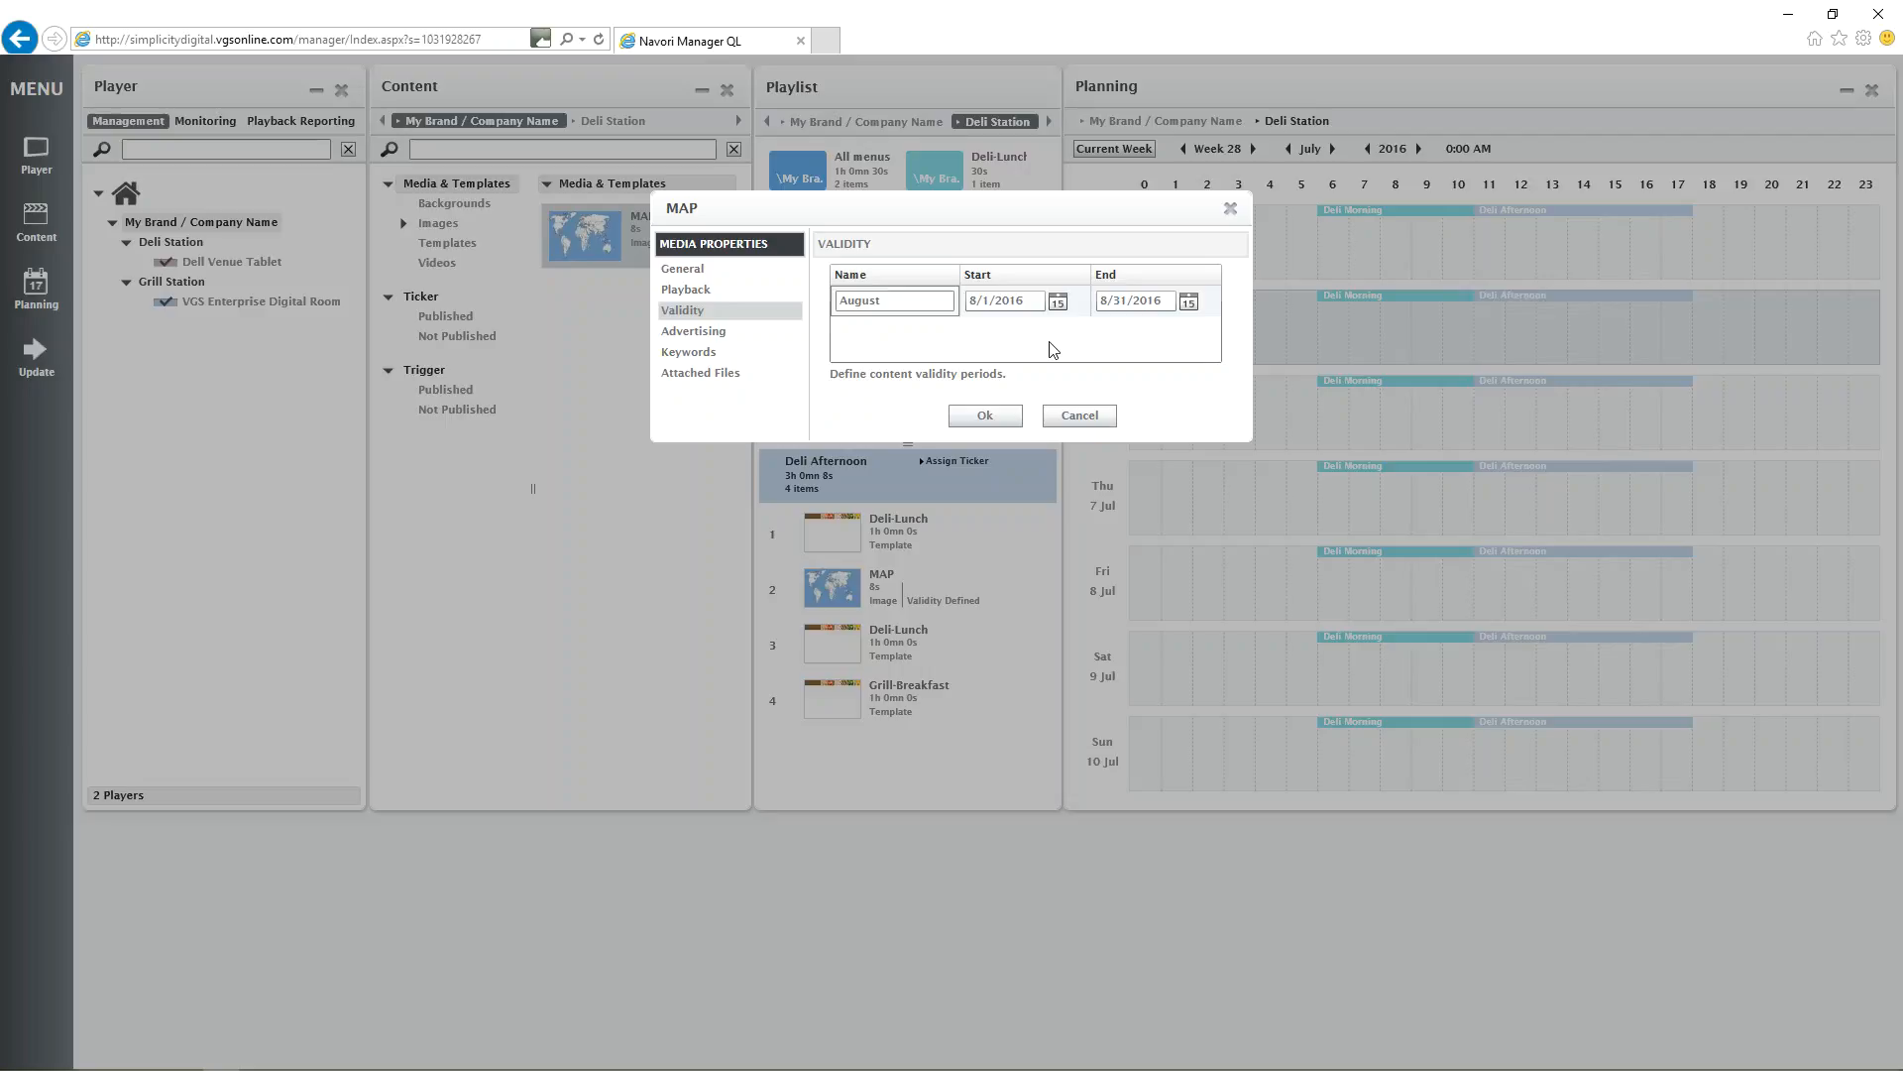
click(997, 416)
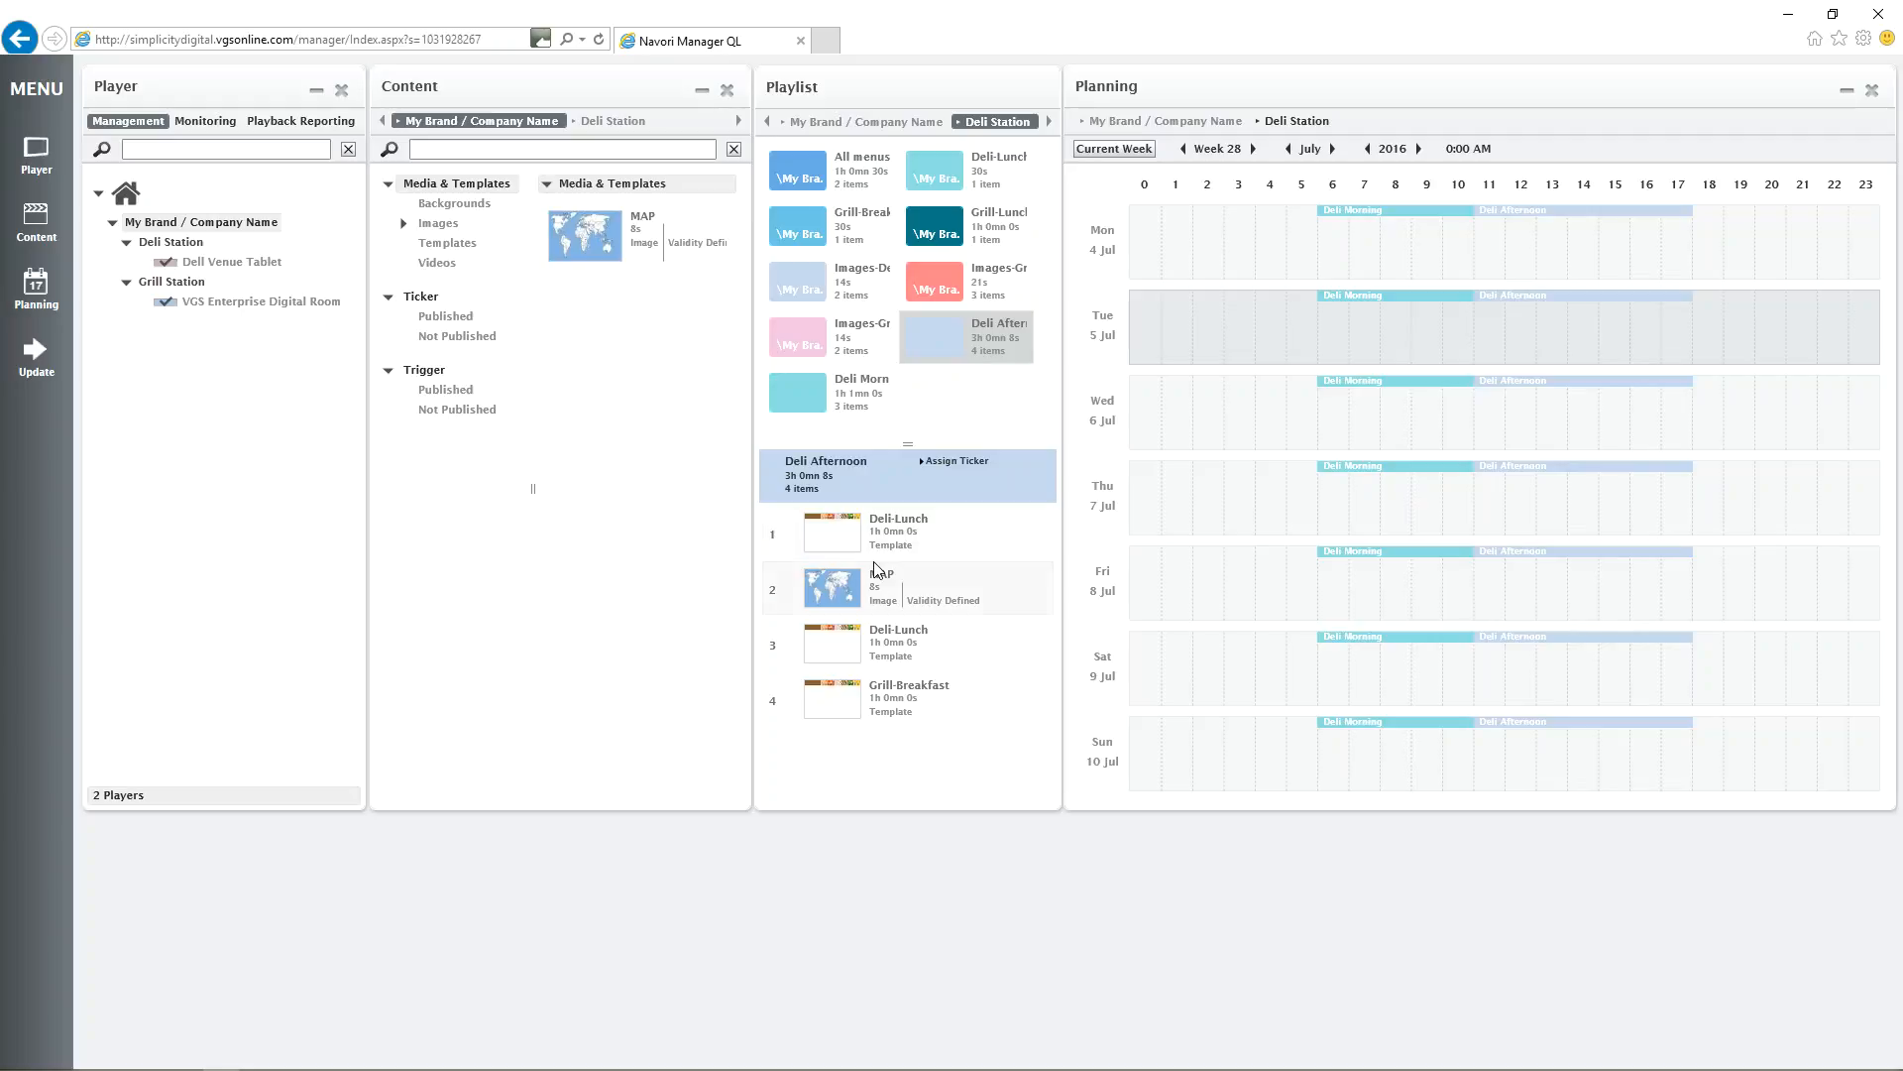
Send an immediate Restart Playlist update to the Dell Venue Tablet and VGS Enterprise Digital Room players, and close the update window.
click(38, 355)
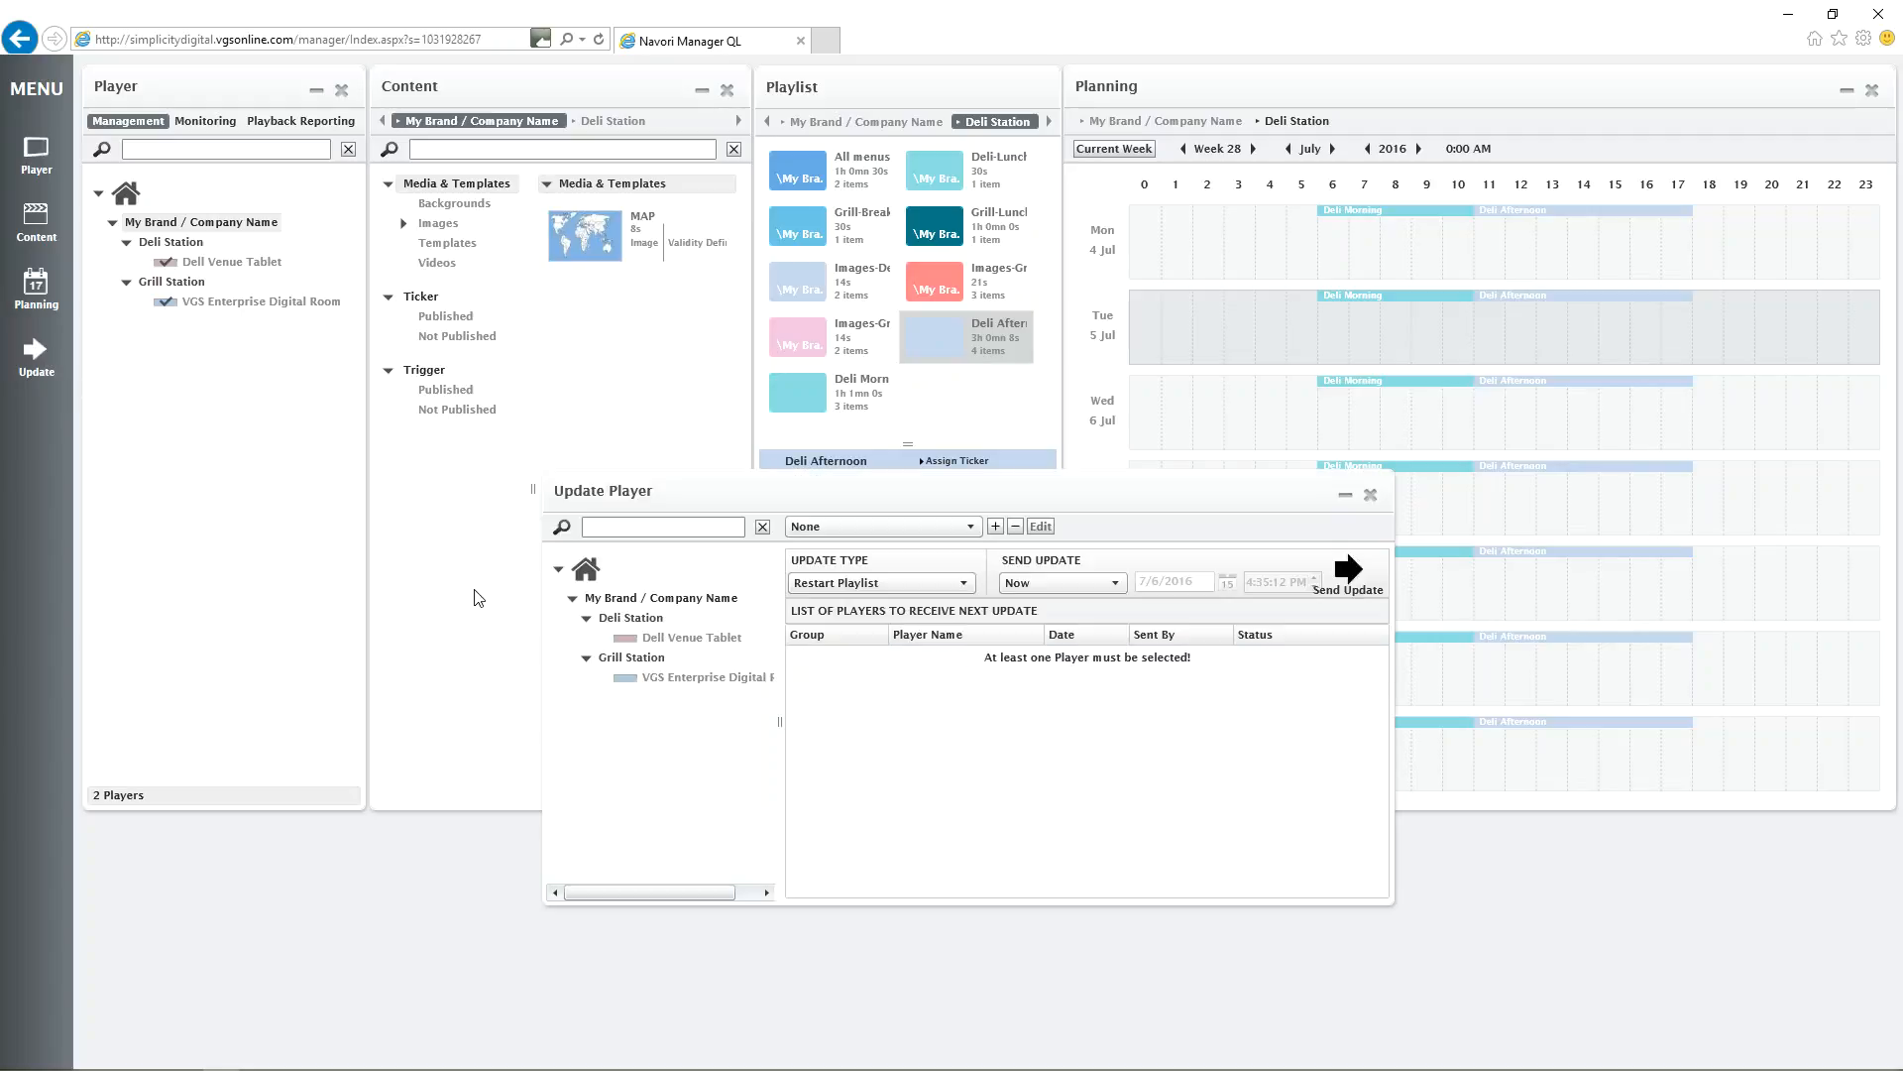
click(627, 676)
click(624, 639)
click(1348, 575)
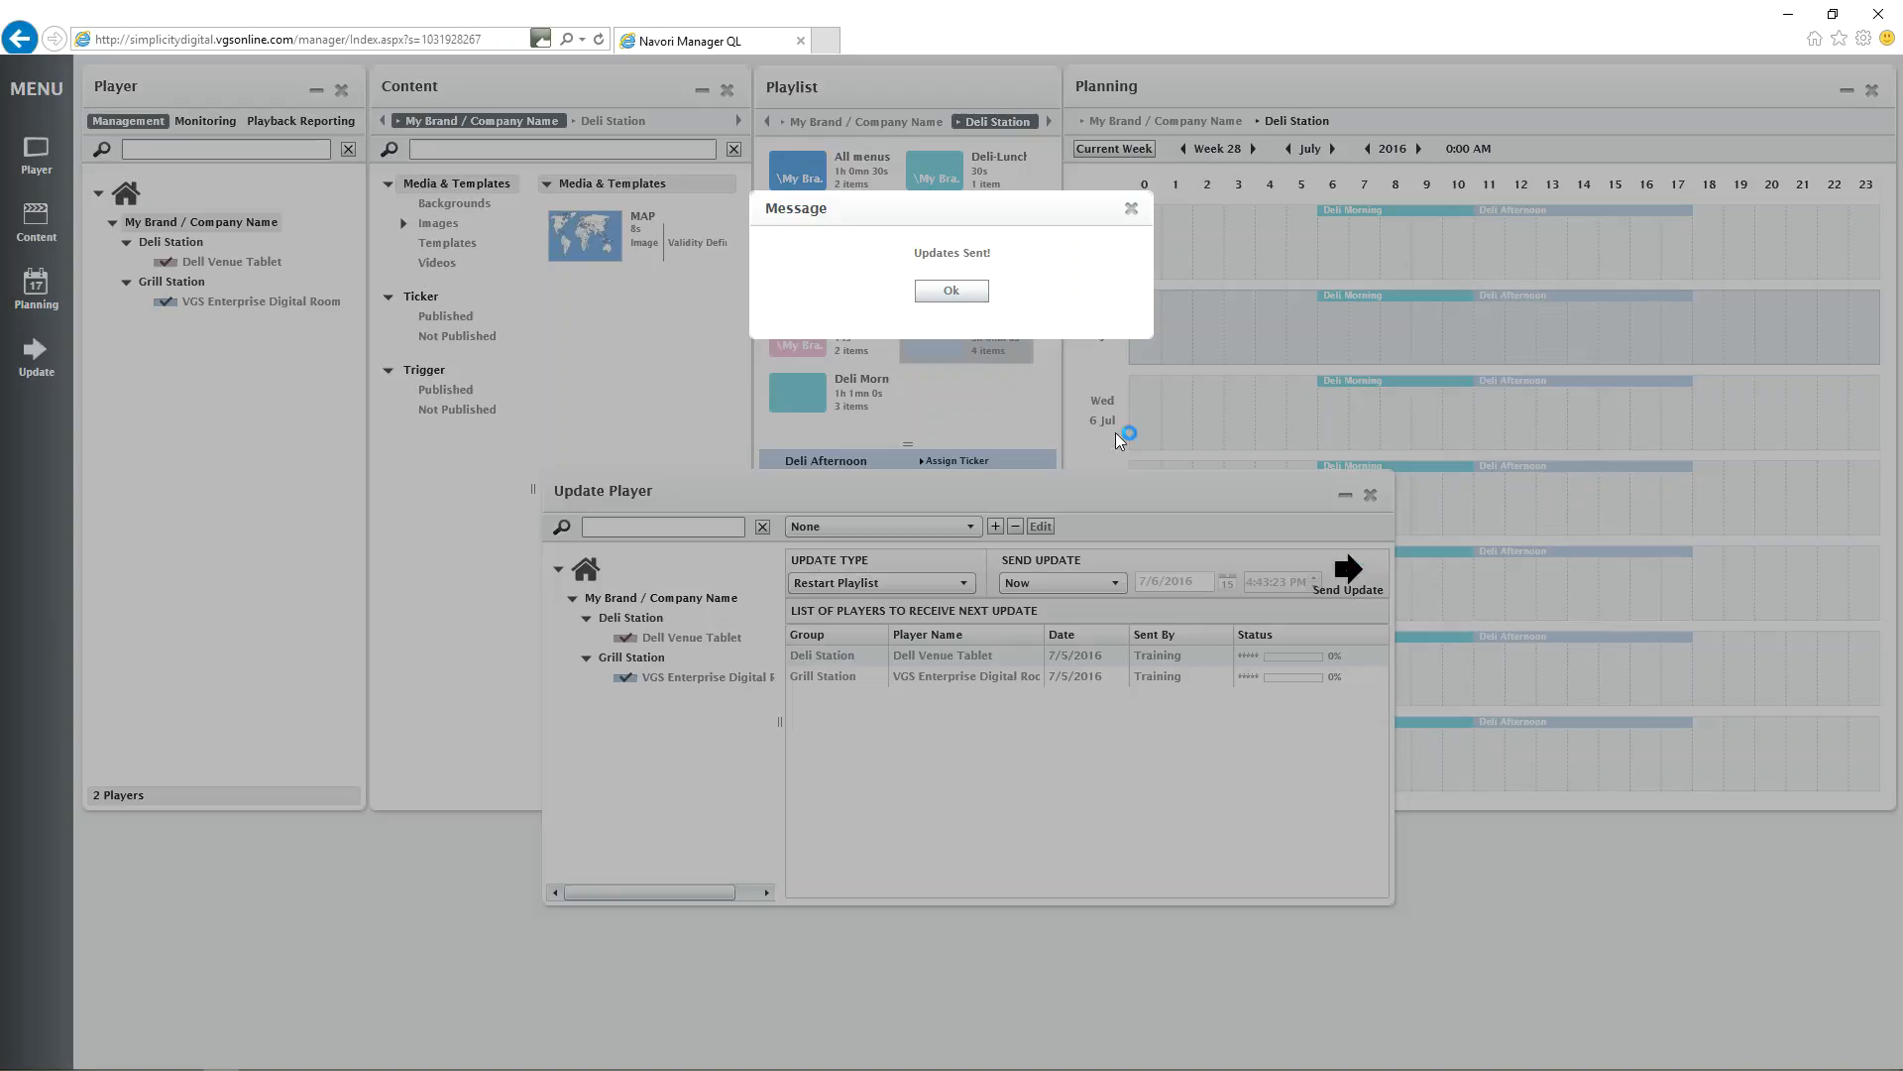
click(950, 292)
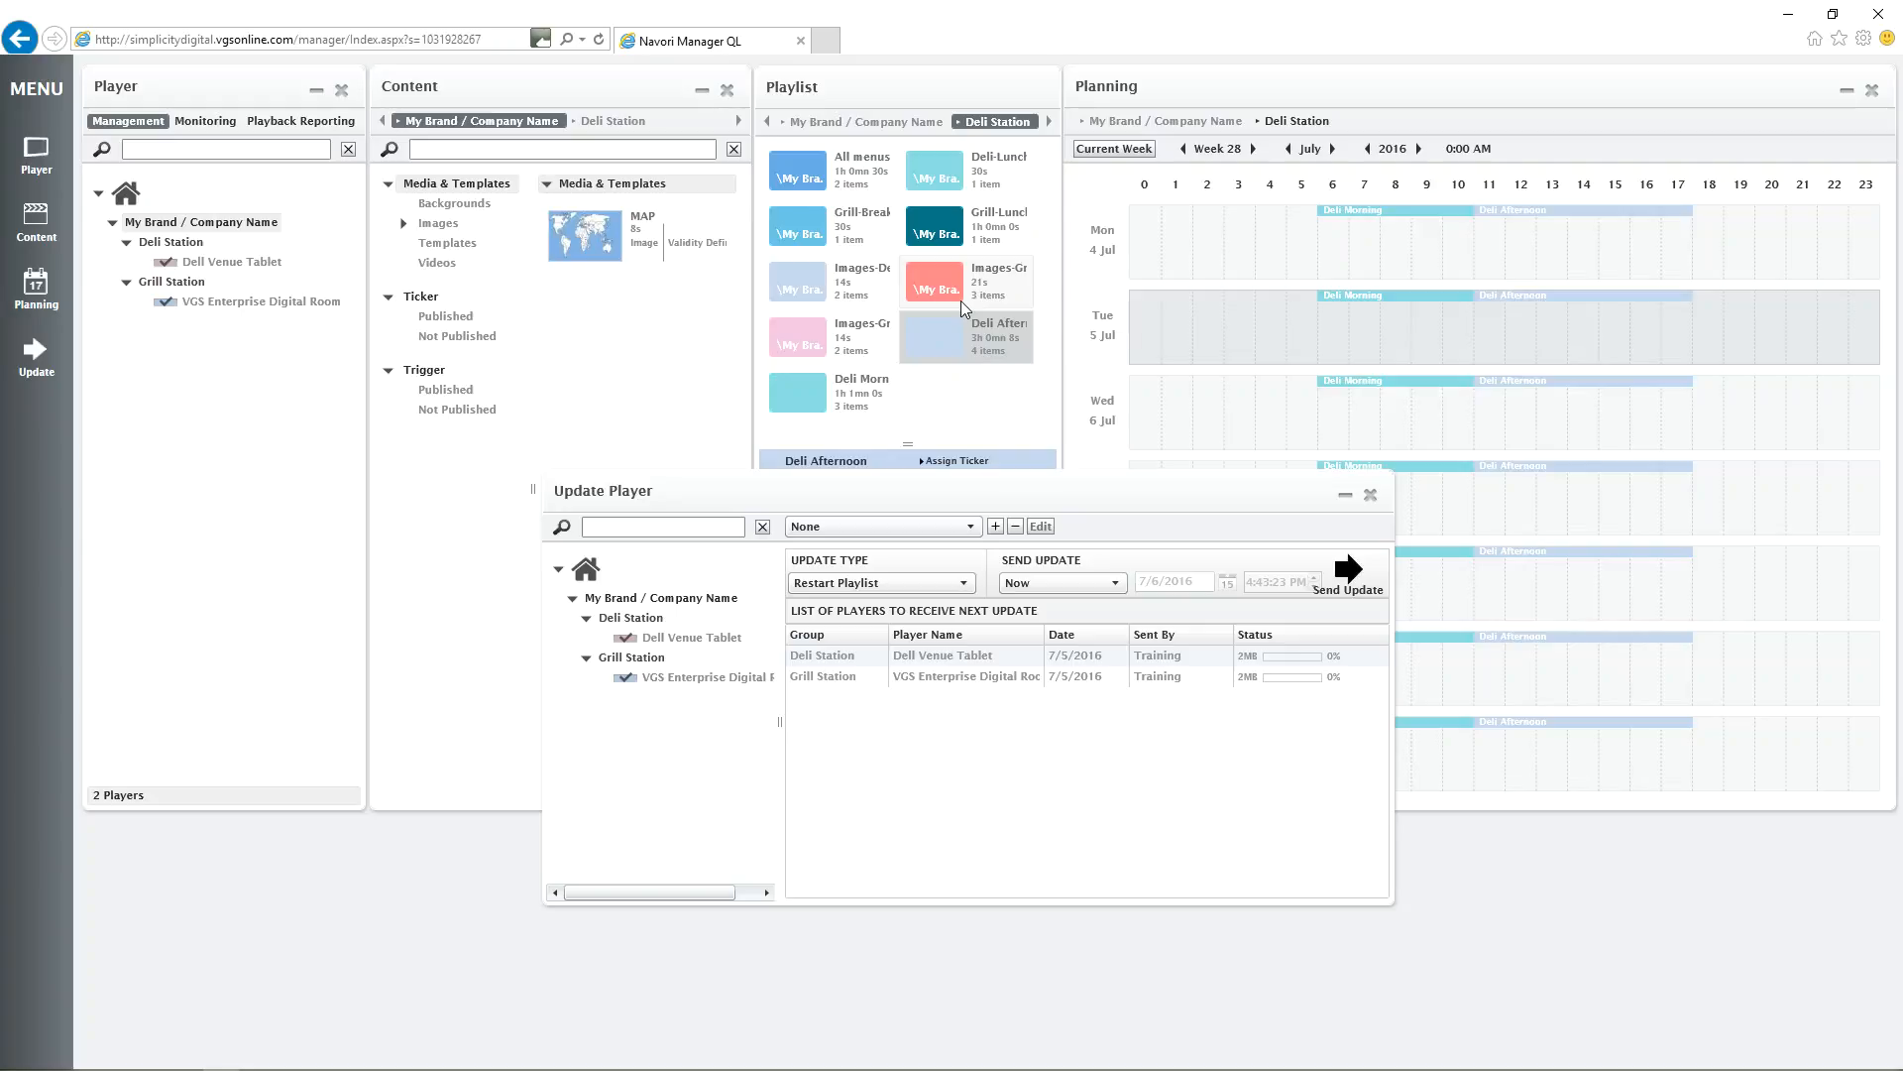
click(1370, 493)
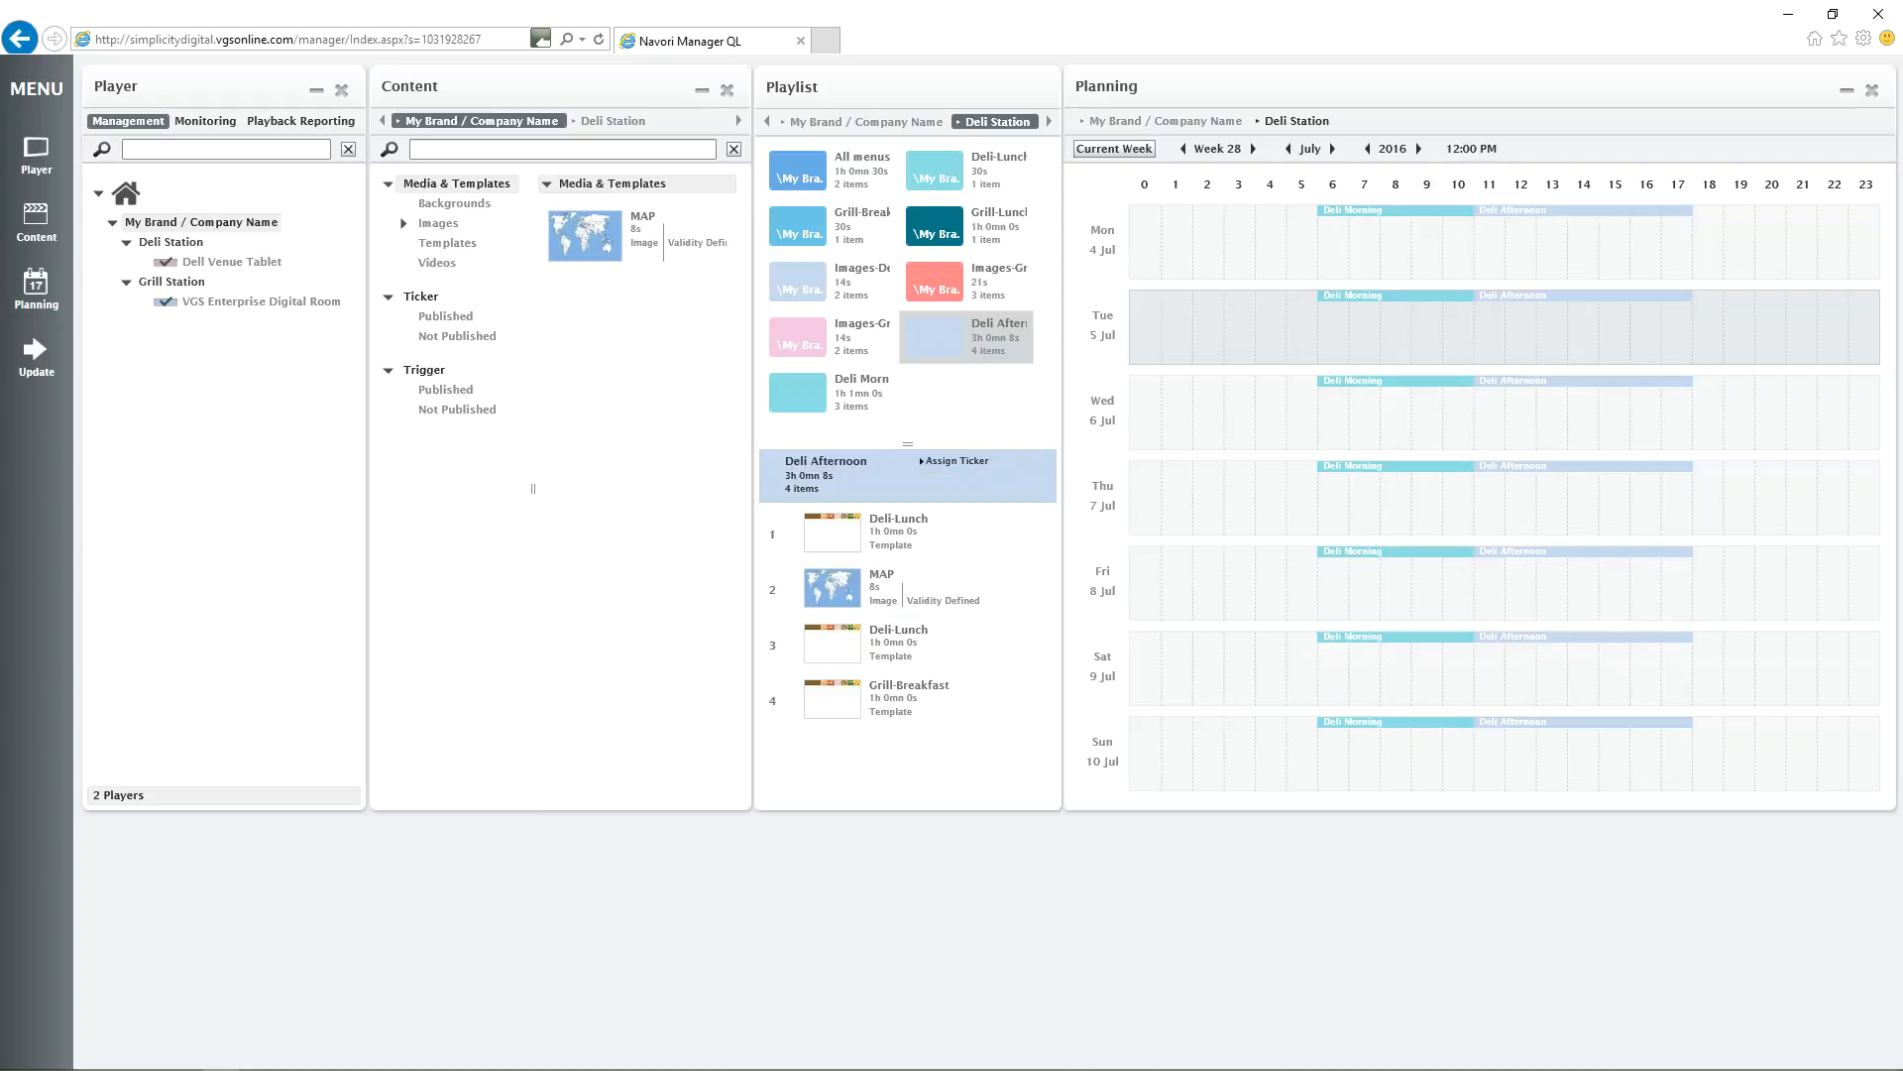